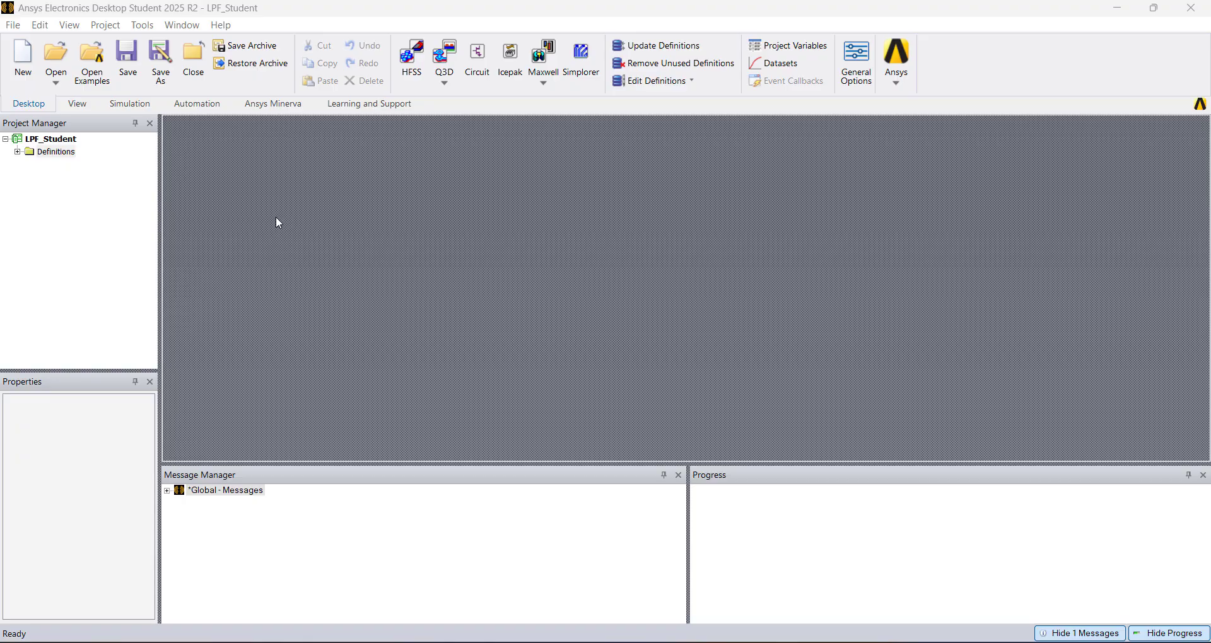
Set the User Interface colour scheme to Ansys Dark (Beta) in General Options and accept the restart notice.
left_click(142, 25)
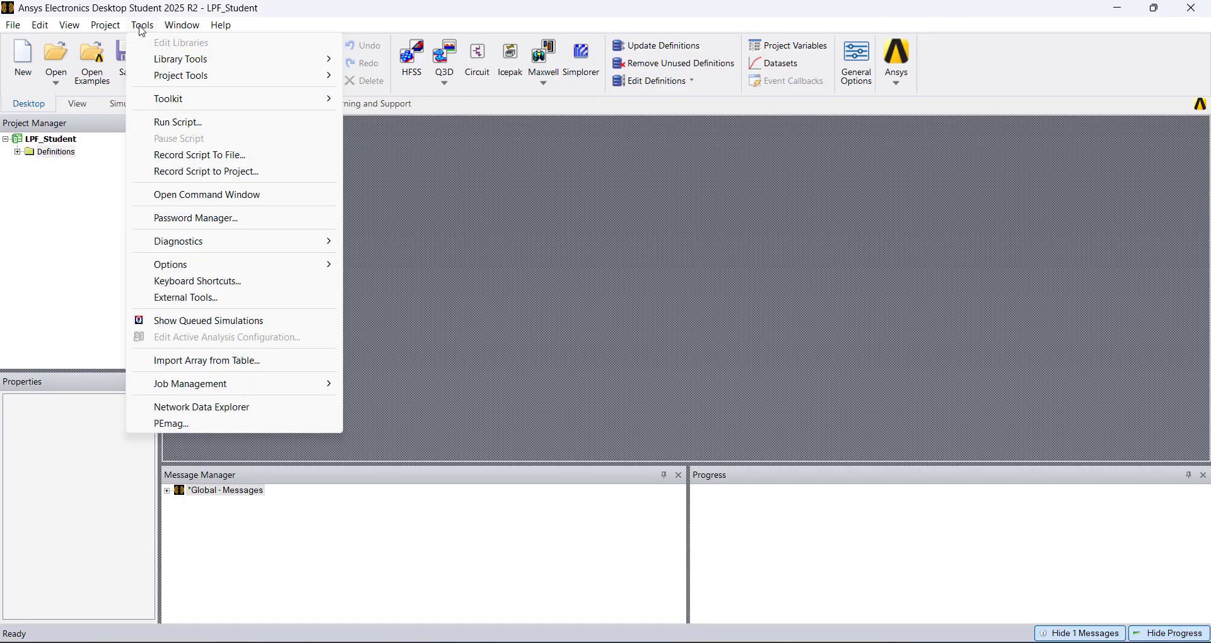
mouse_move(184, 268)
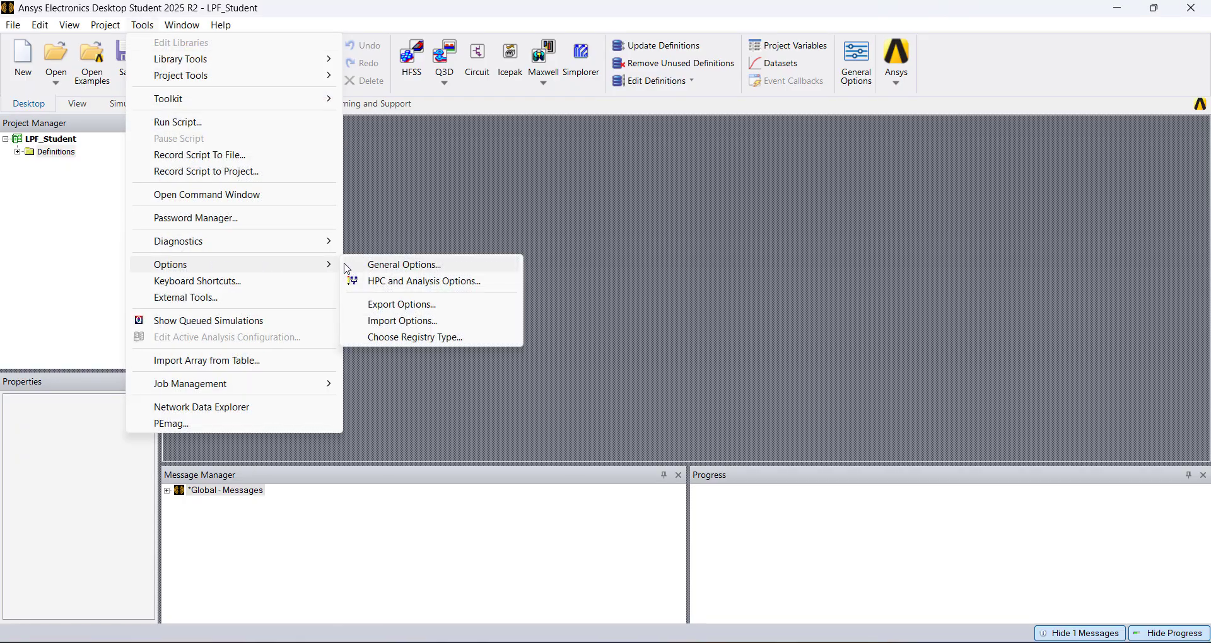
left_click(369, 269)
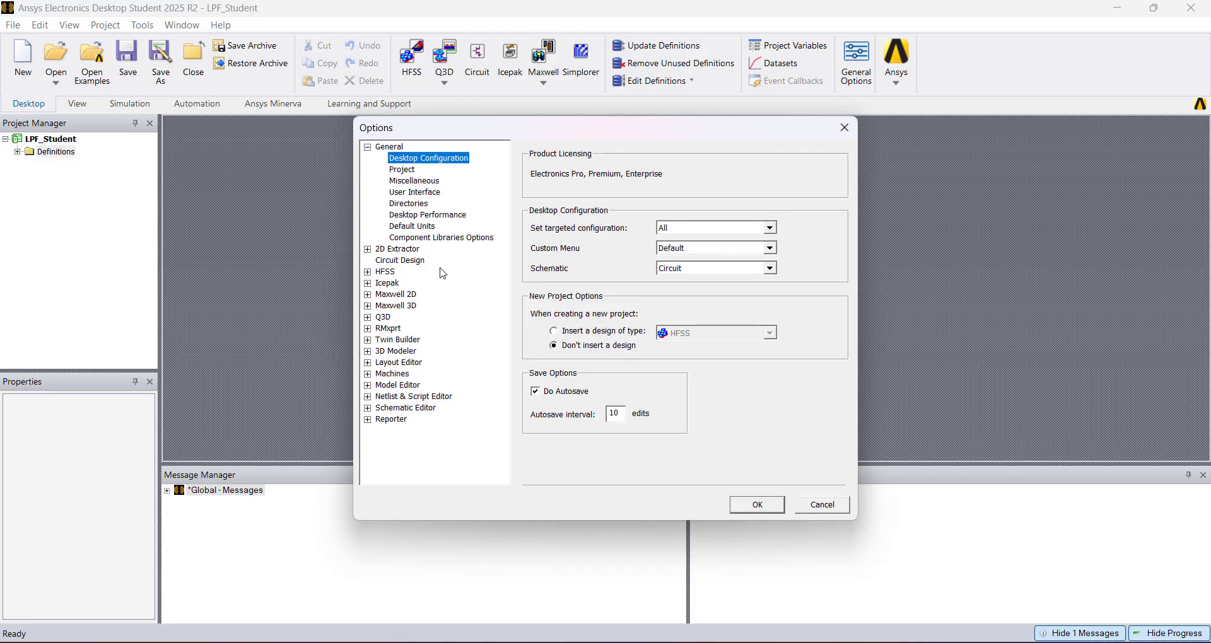
left_click(414, 192)
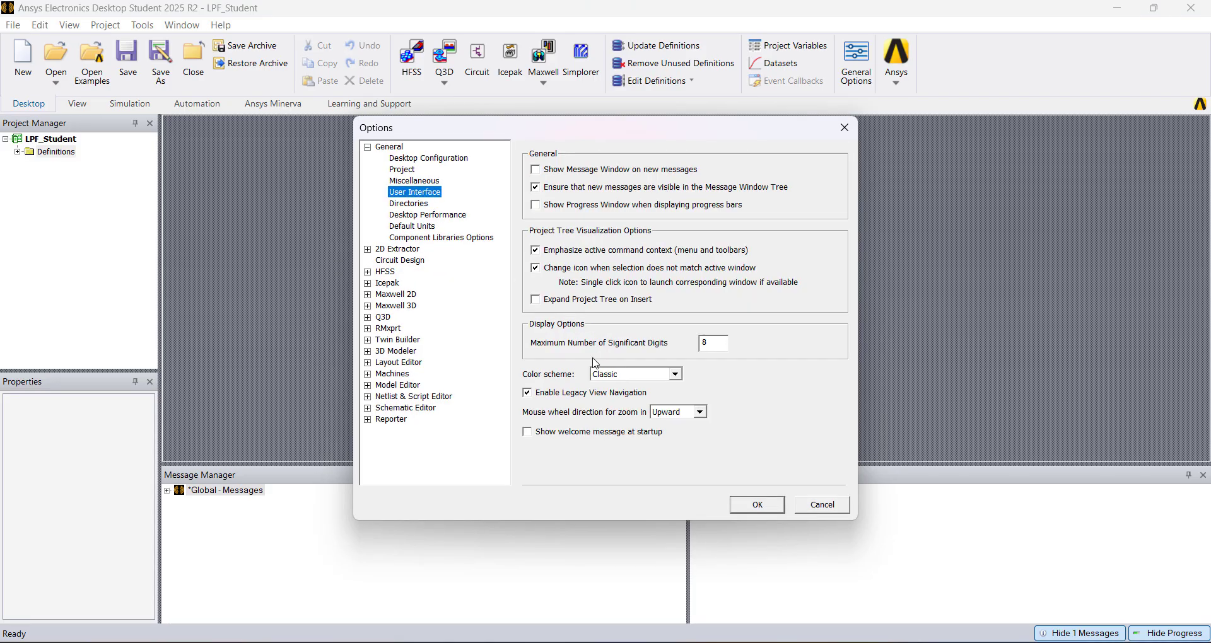
left_click(673, 375)
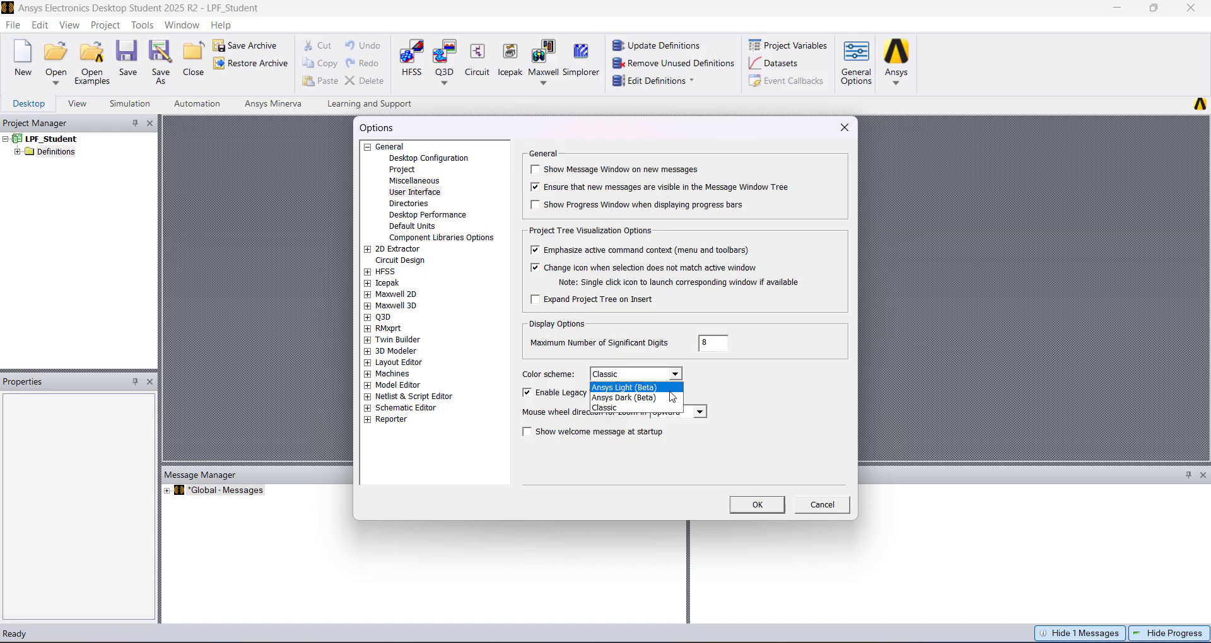
left_click(667, 398)
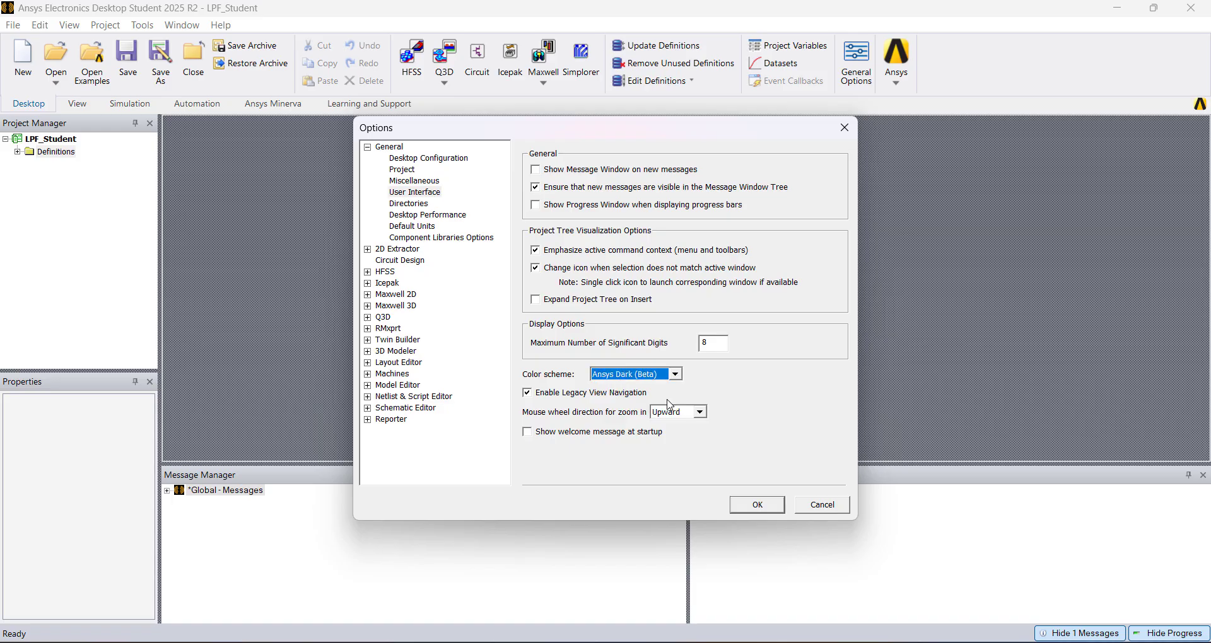
left_click(748, 507)
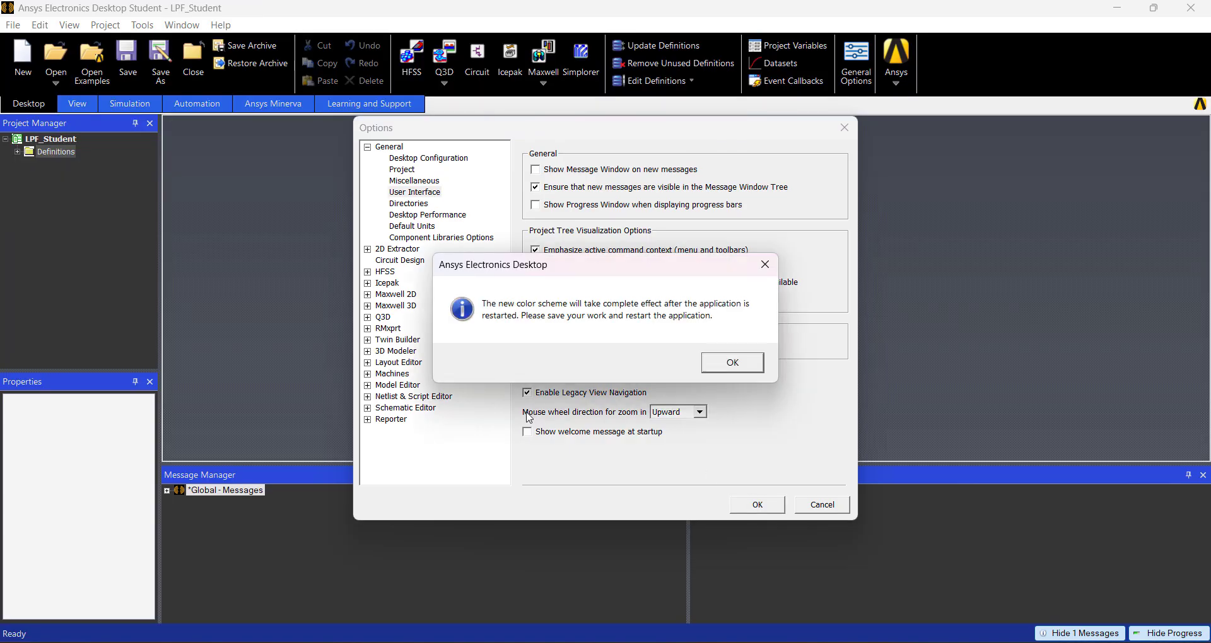
left_click(732, 362)
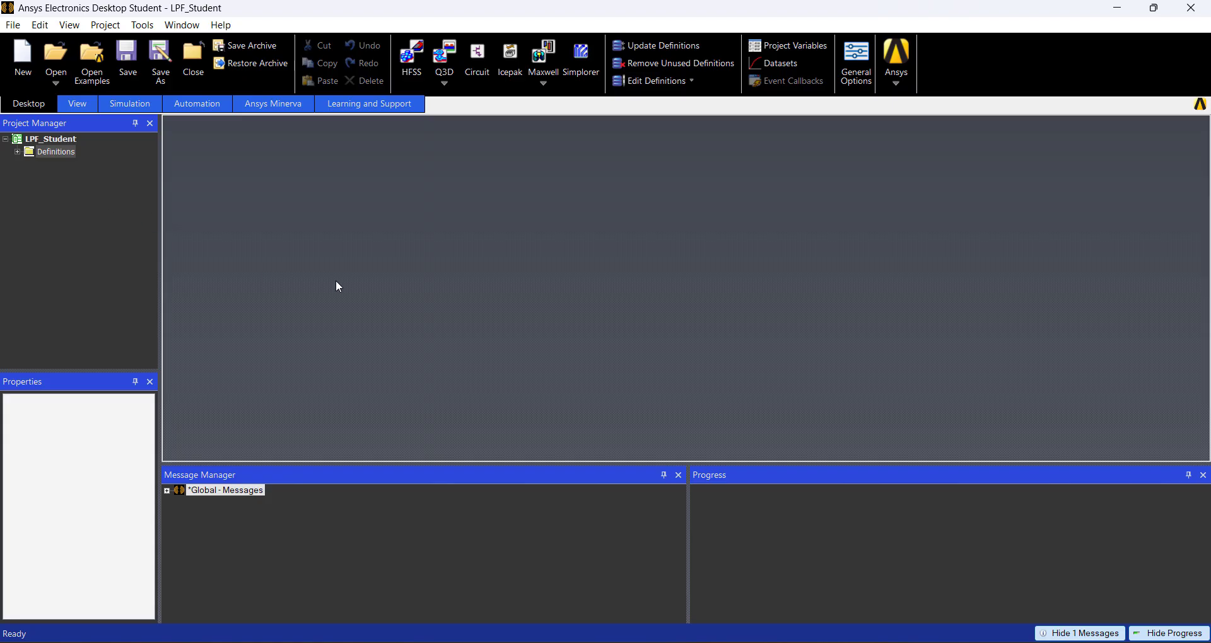
Insert circuit design Circuit1 into LPF_Student, accepting the workflow defaults.
left_click(105, 25)
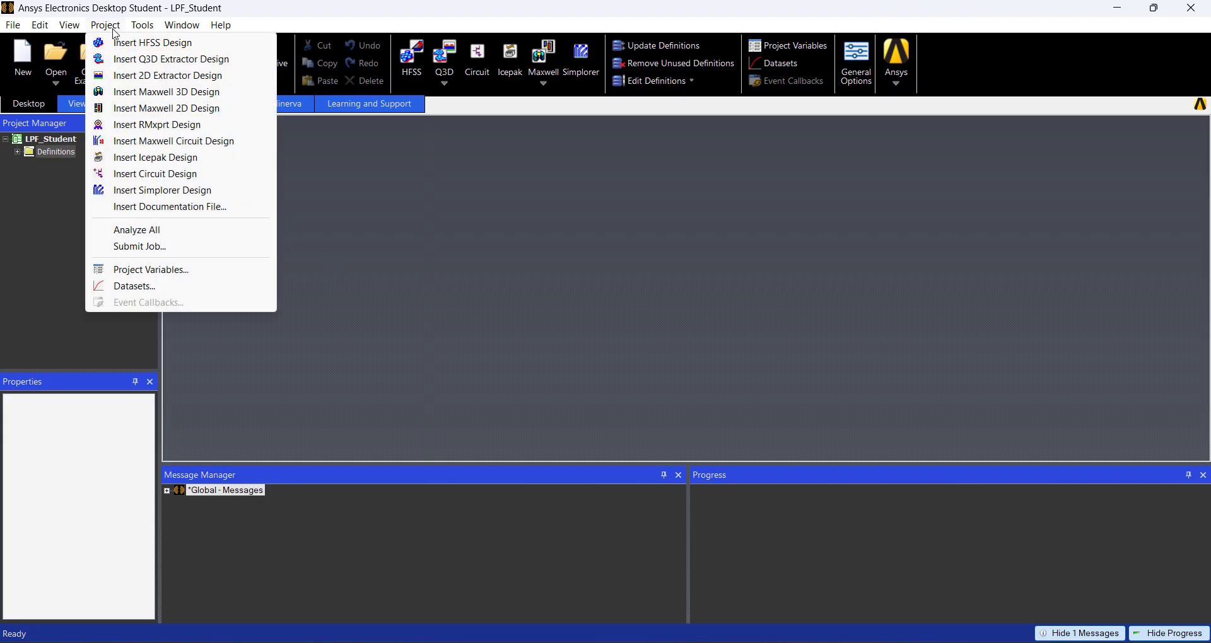
left_click(141, 173)
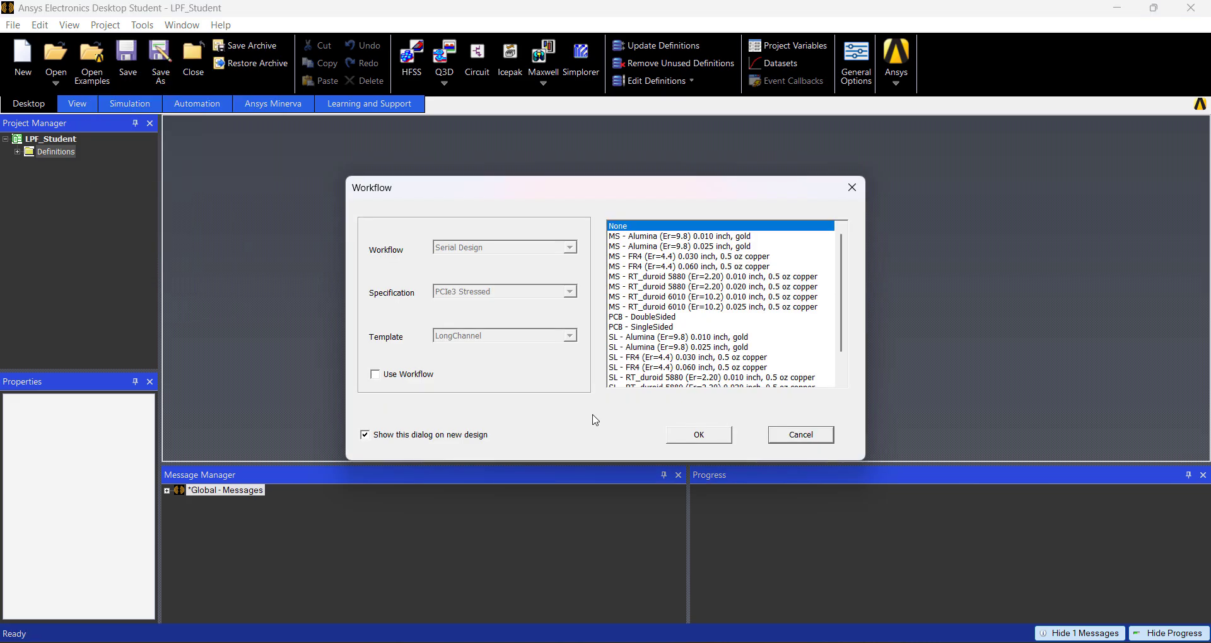
left_click(685, 442)
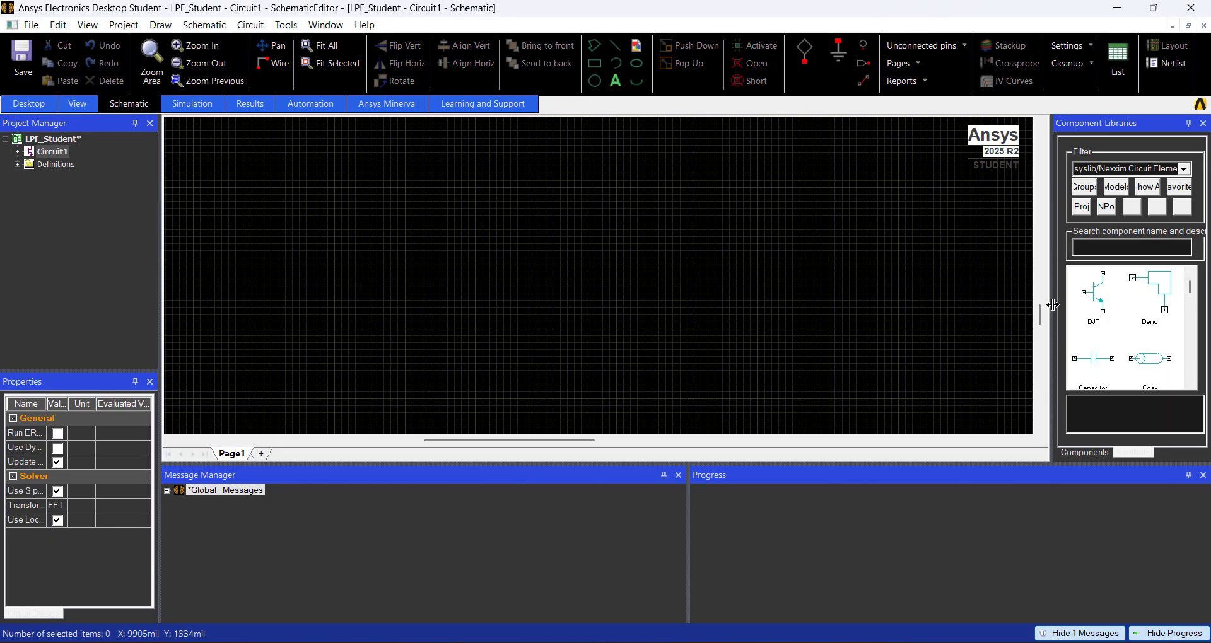
Widen the Component Libraries panel and make the schematic canvas taller.
left_click_drag(1053, 305, 889, 305)
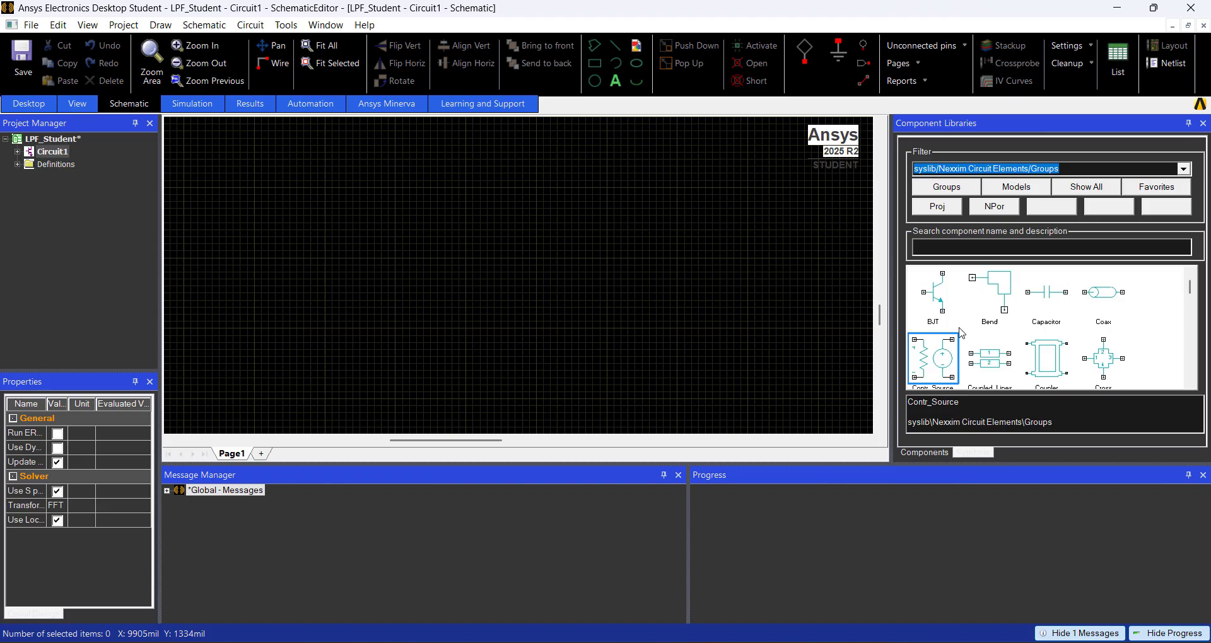
left_click(88, 25)
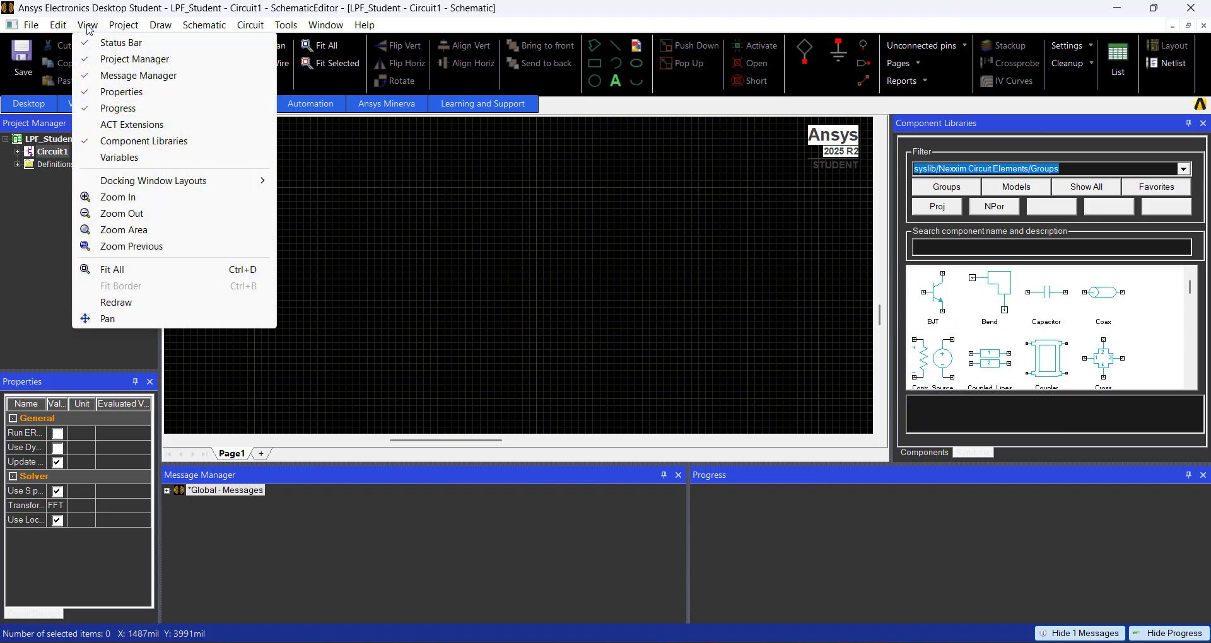
left_click(616, 455)
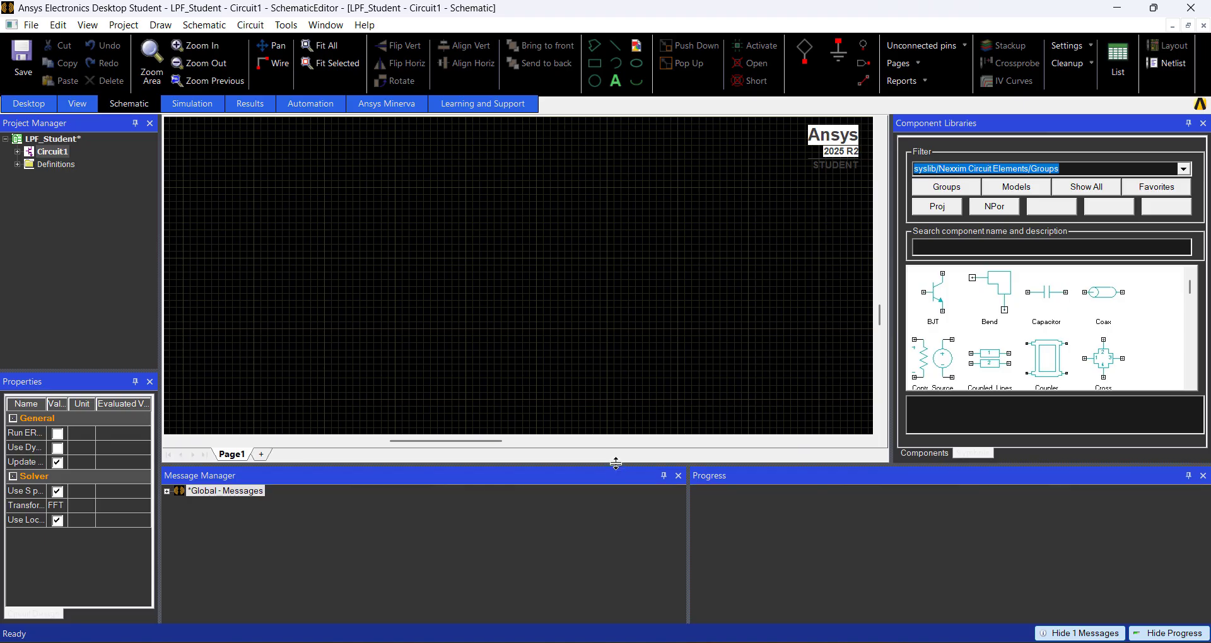
left_click_drag(616, 463, 621, 540)
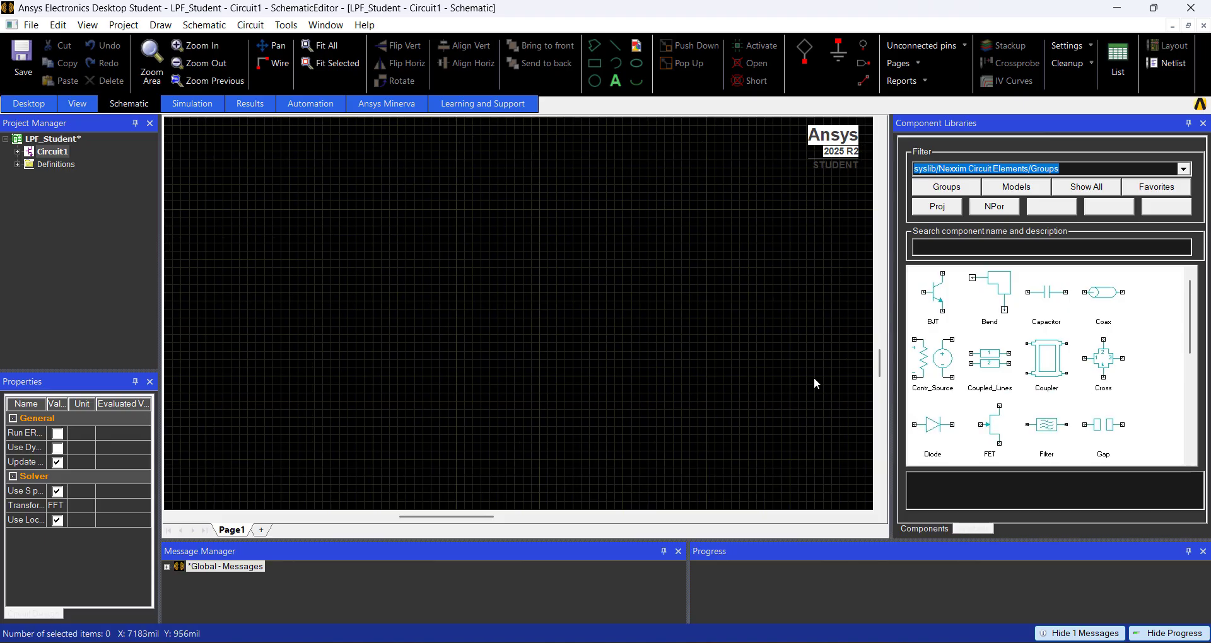
Switch the library to tree view and pick the RES_ resistor under Resistors.
left_click(916, 529)
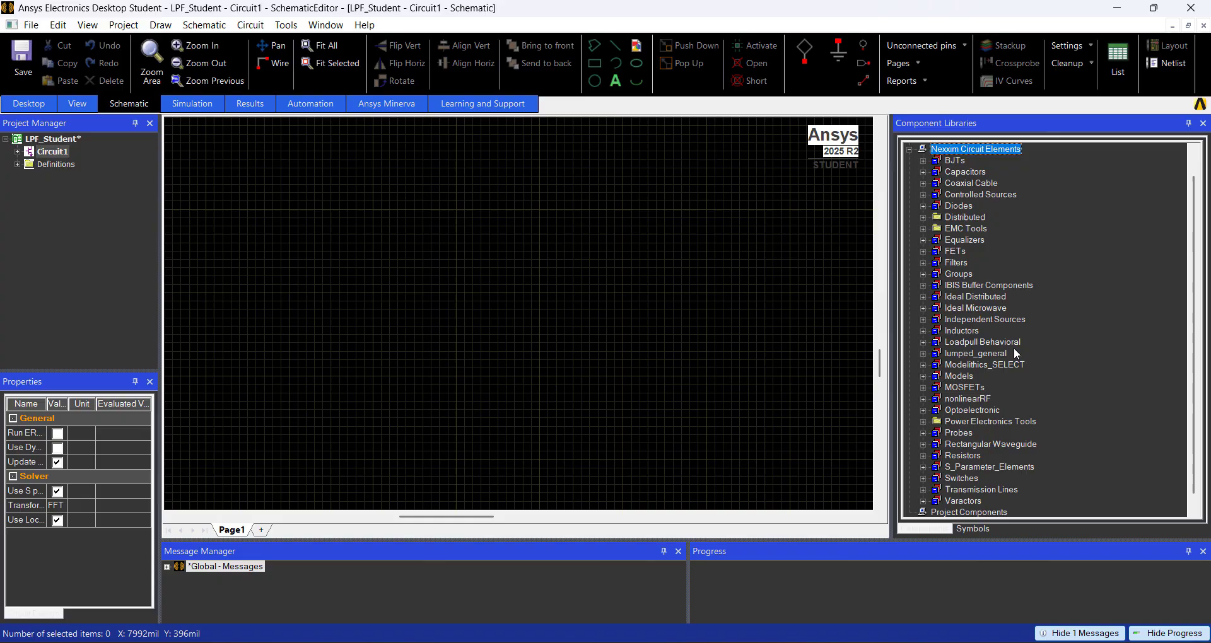
scroll(1003, 348, "down", 1)
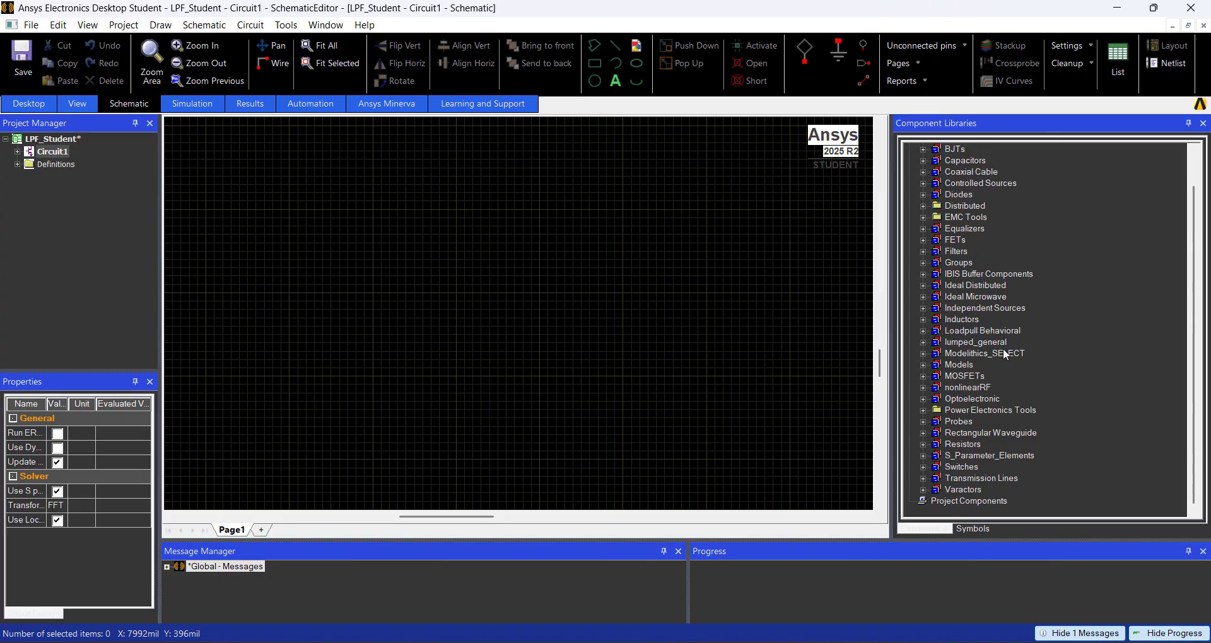
left_click(923, 444)
scroll(965, 446, "down", 2)
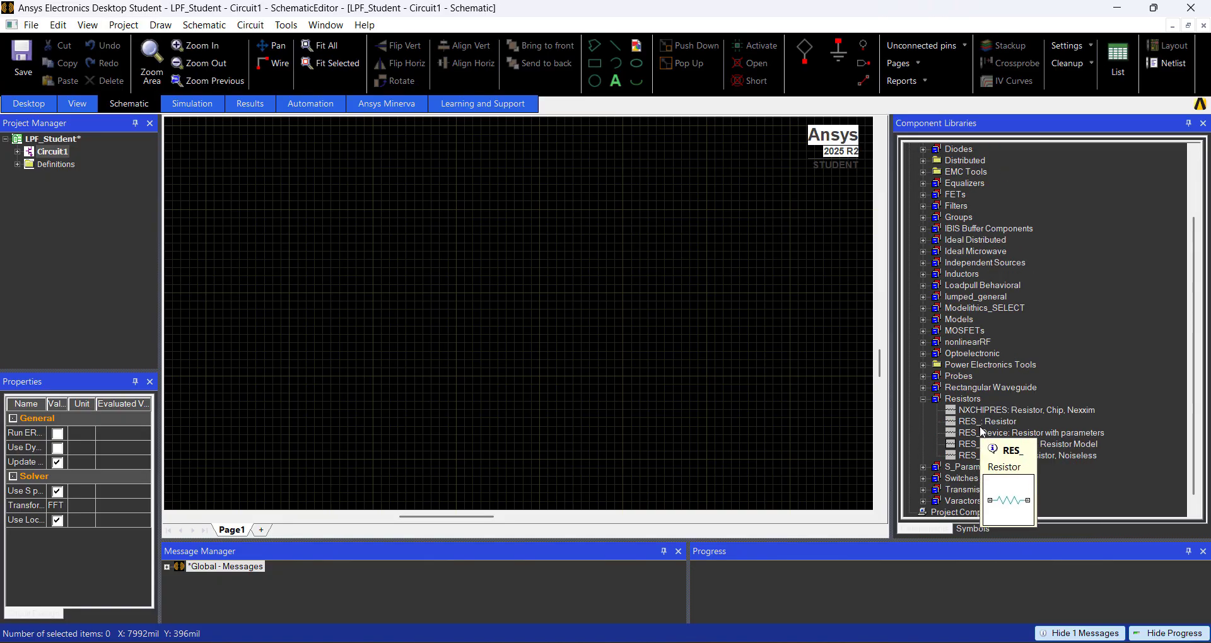
left_click(982, 427)
Drop resistor R1 onto the schematic and recentre the view around it.
left_click(512, 271)
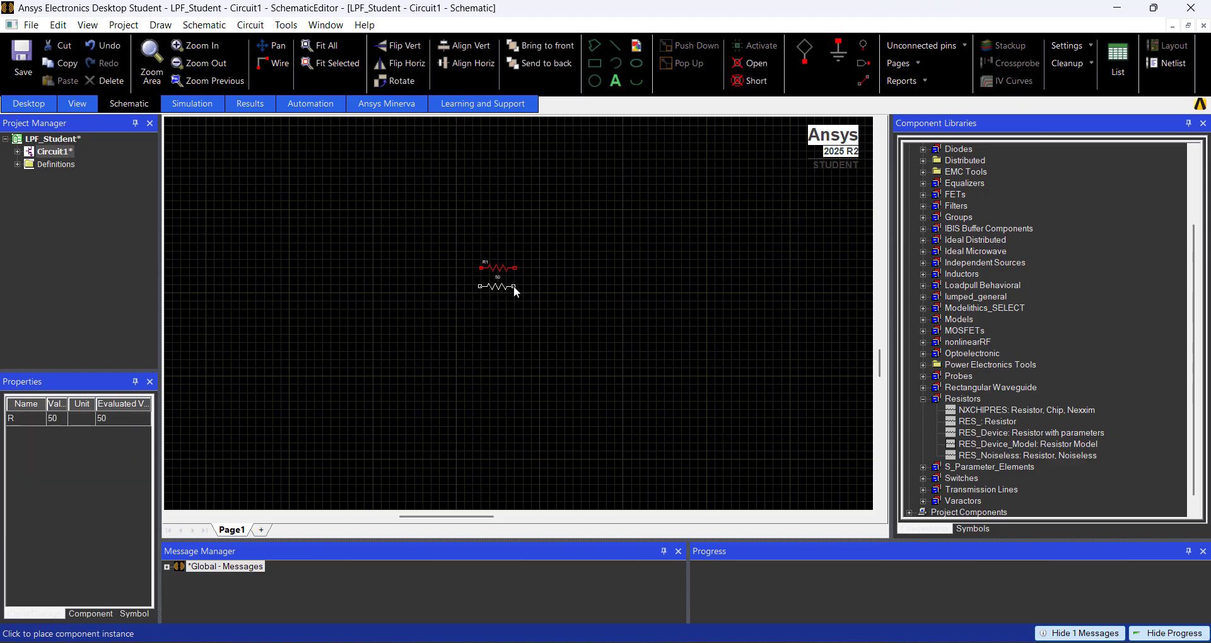
key("Escape")
left_click_drag(512, 289, 532, 316)
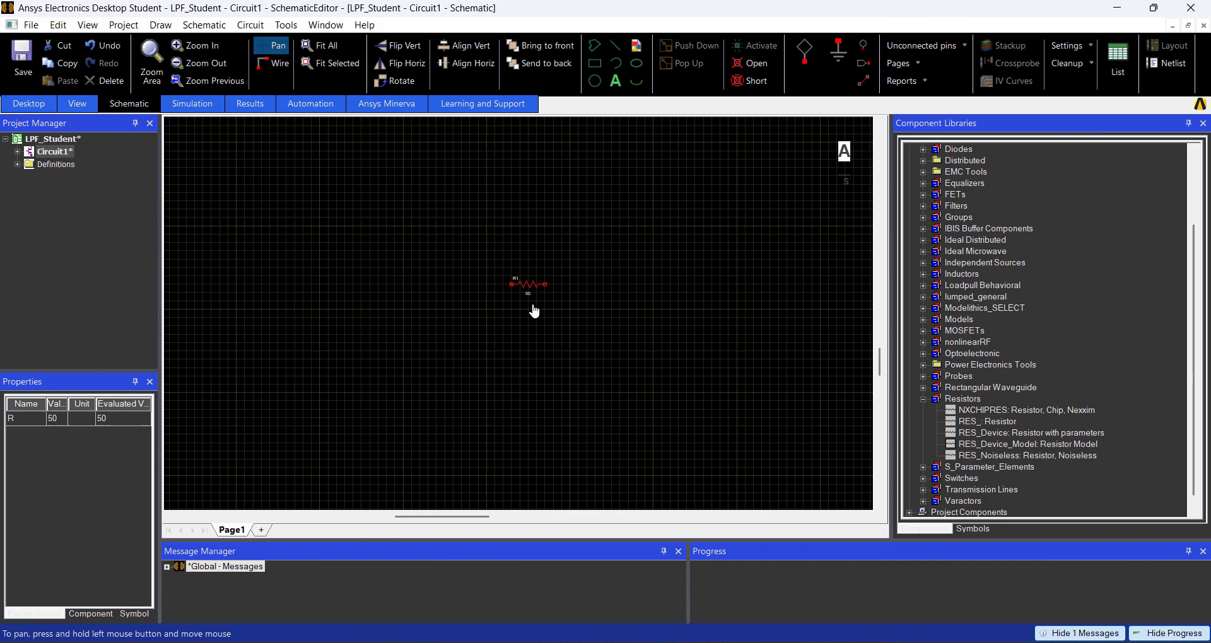
key("Escape")
scroll(518, 331, "up", 3)
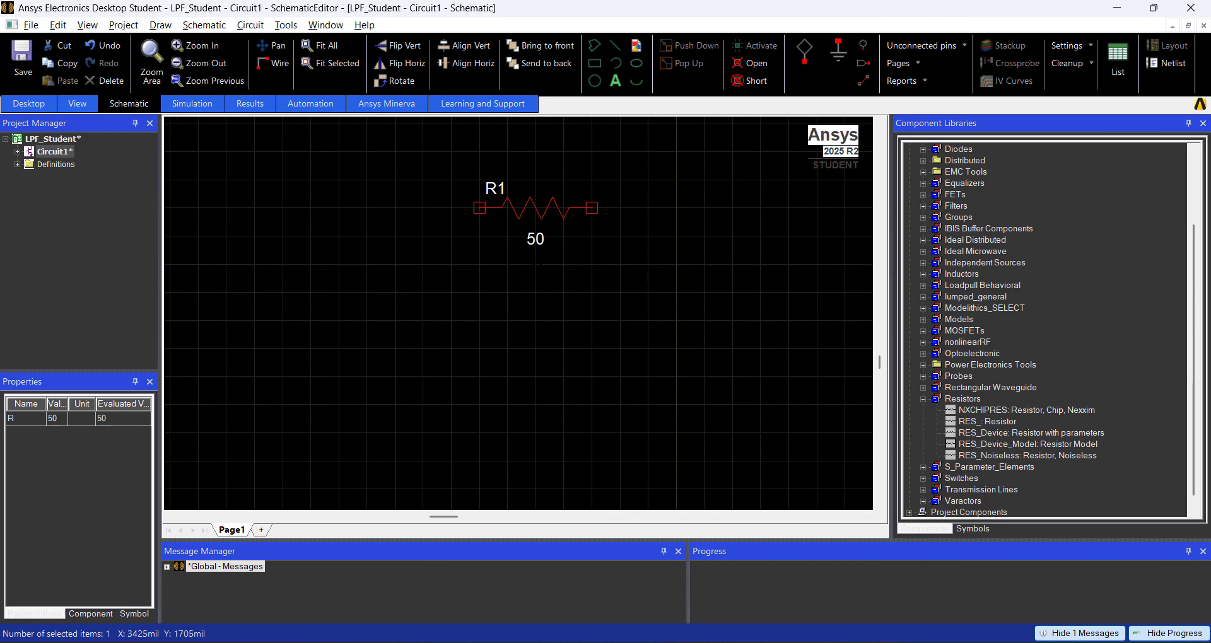
left_click_drag(536, 265, 502, 303)
scroll(511, 287, "down", 2)
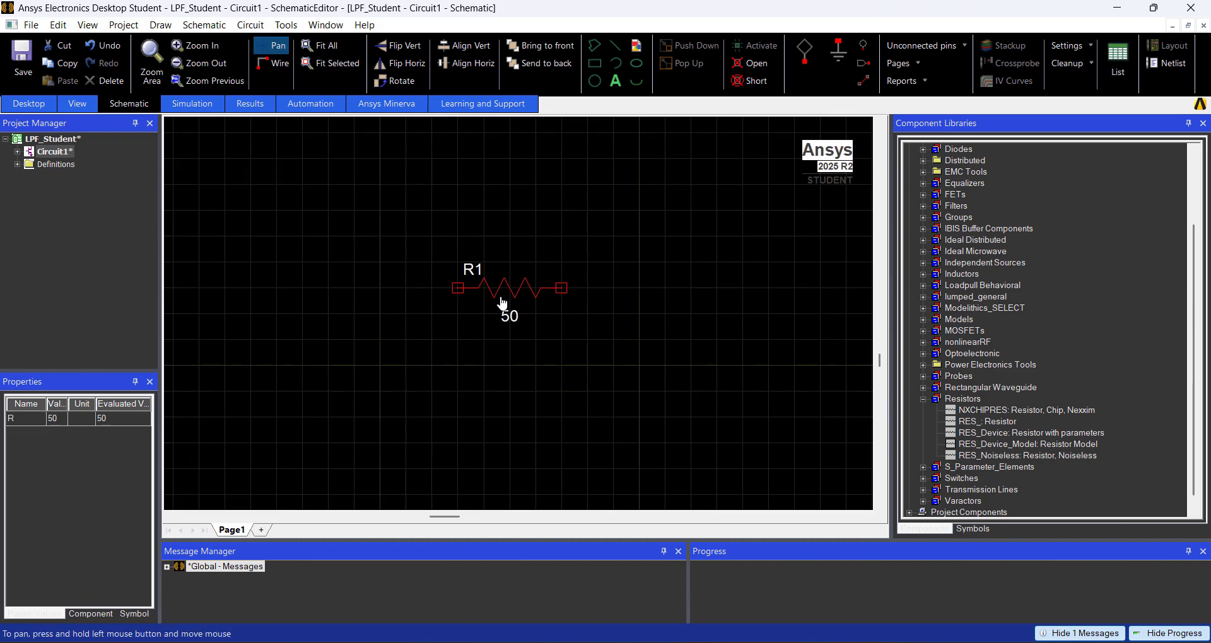
key("Escape")
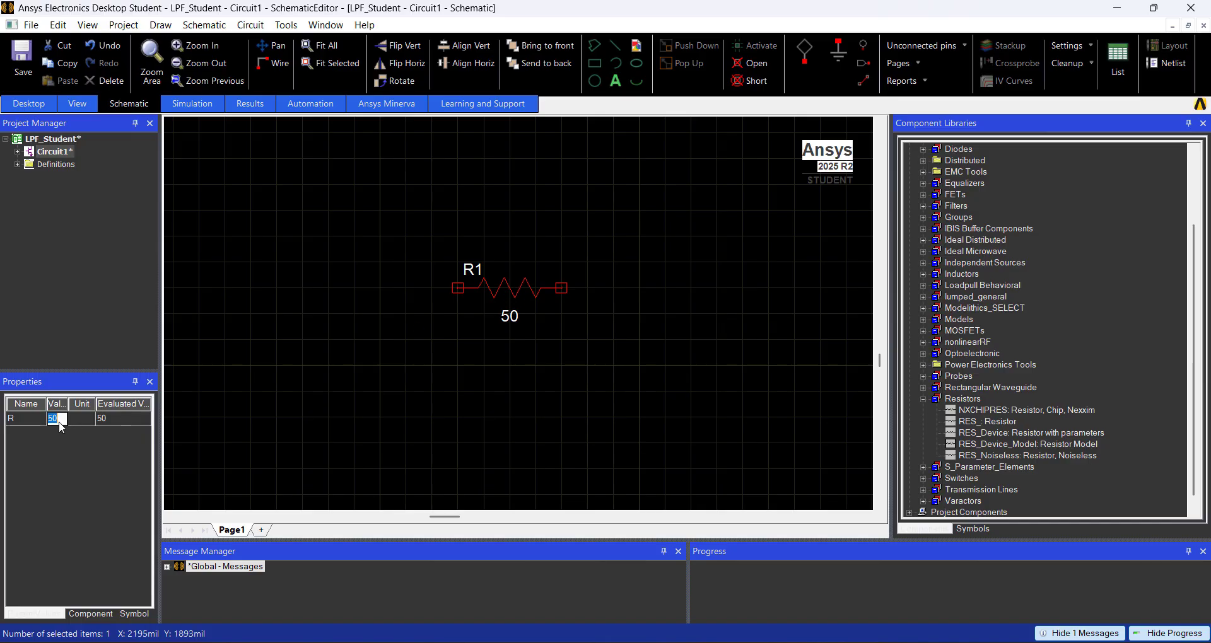
Set R1's value to a new design variable R1 = 50.
type("R1")
key("Return")
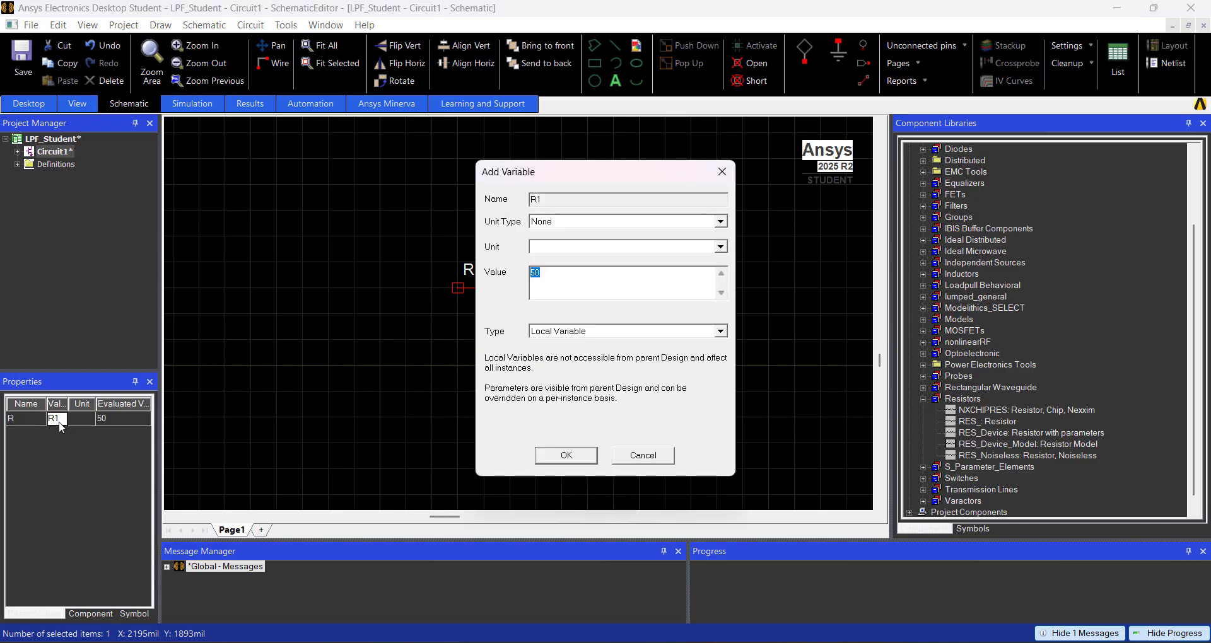
left_click(566, 456)
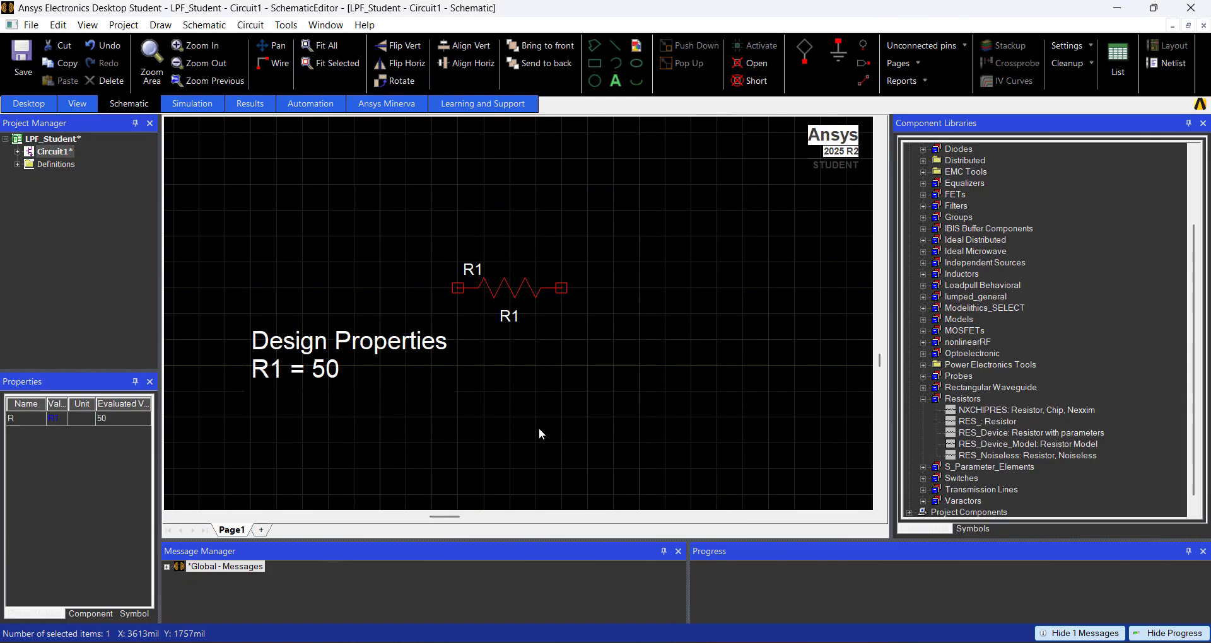
scroll(595, 362, "down", 3)
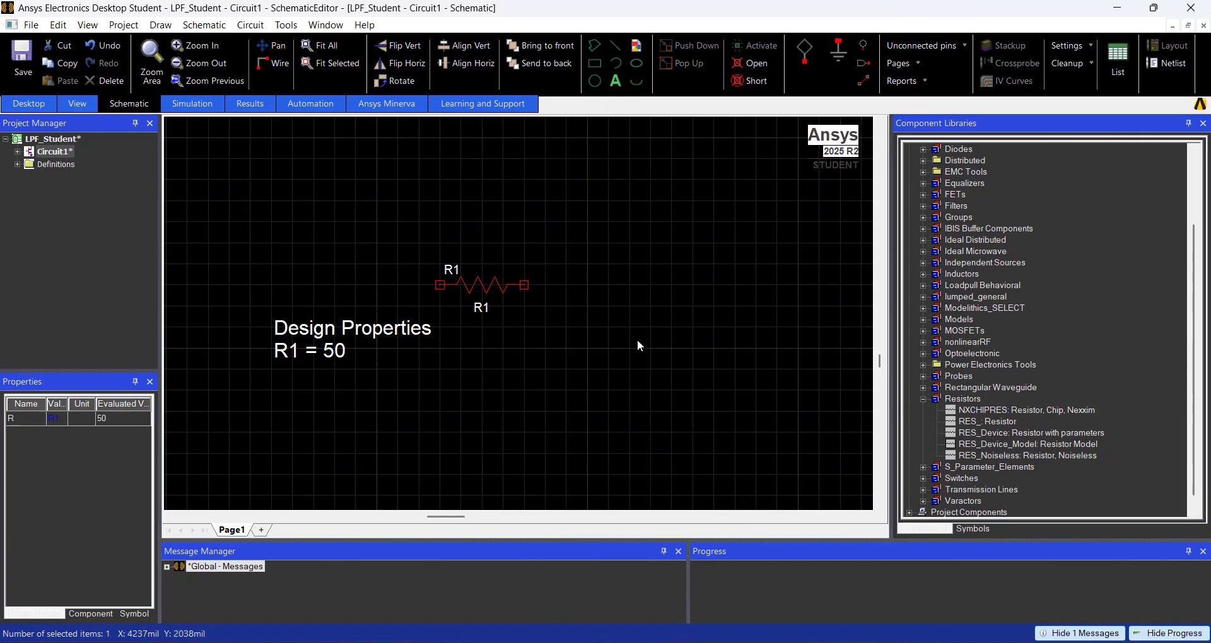
Place inductor L2 from the Inductors library to the right of R1.
left_click(923, 274)
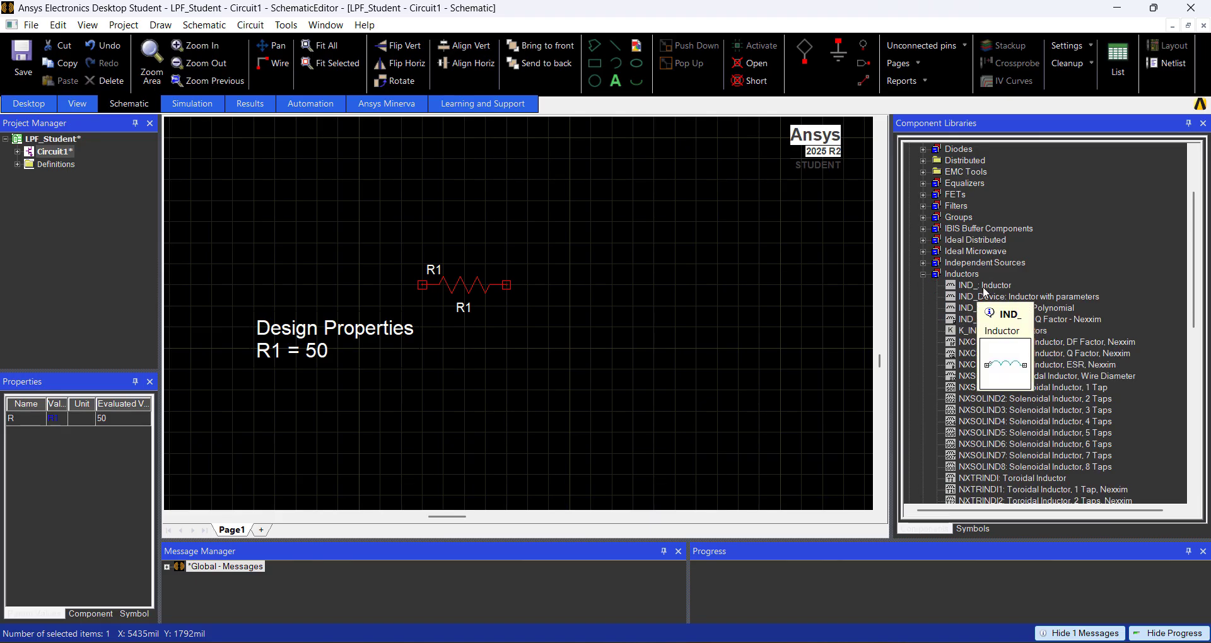
left_click_drag(981, 285, 749, 292)
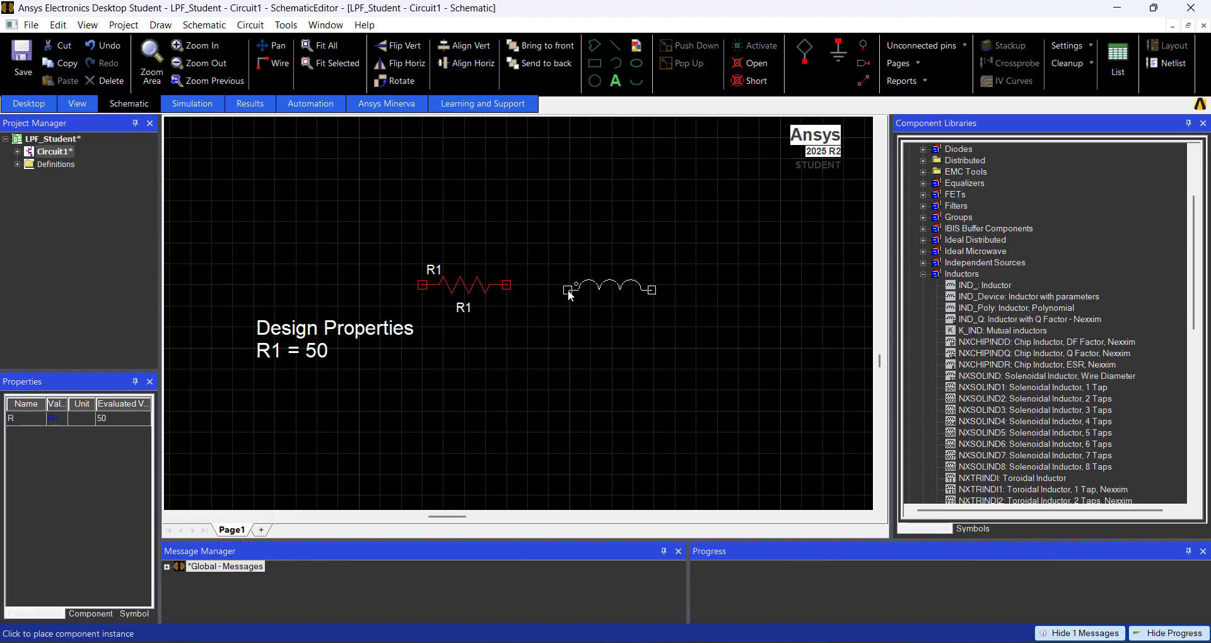
left_click(565, 290)
key("Escape")
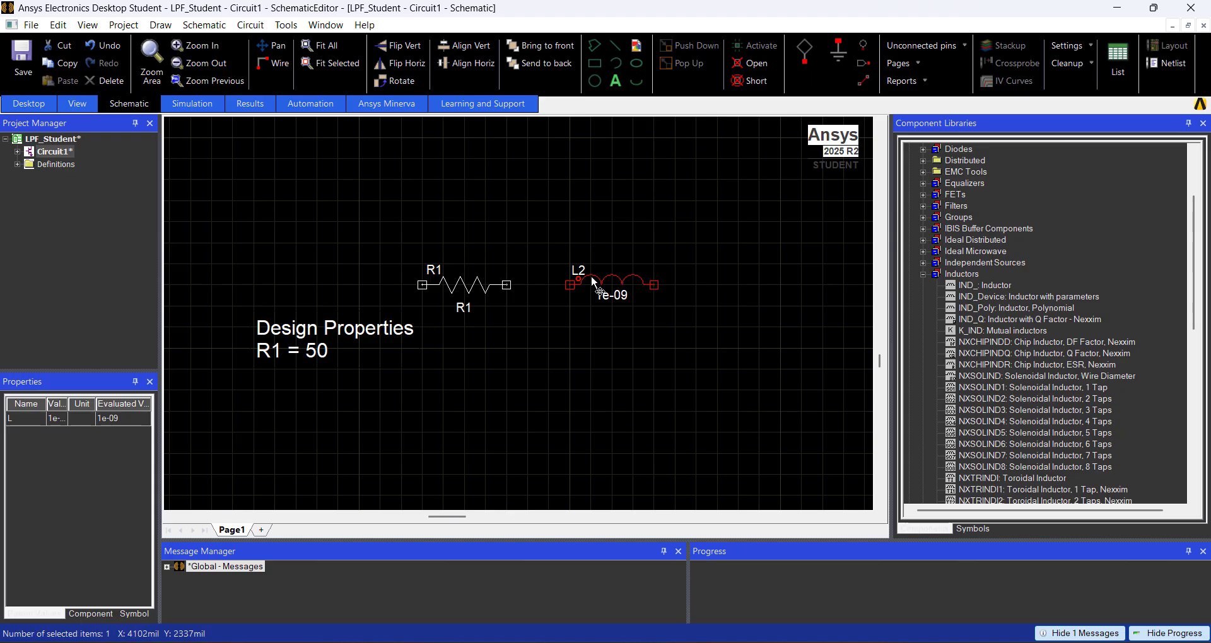
Set the inductance to a new design variable L1 = 1e-09.
left_click_drag(69, 402, 99, 401)
left_click(70, 418)
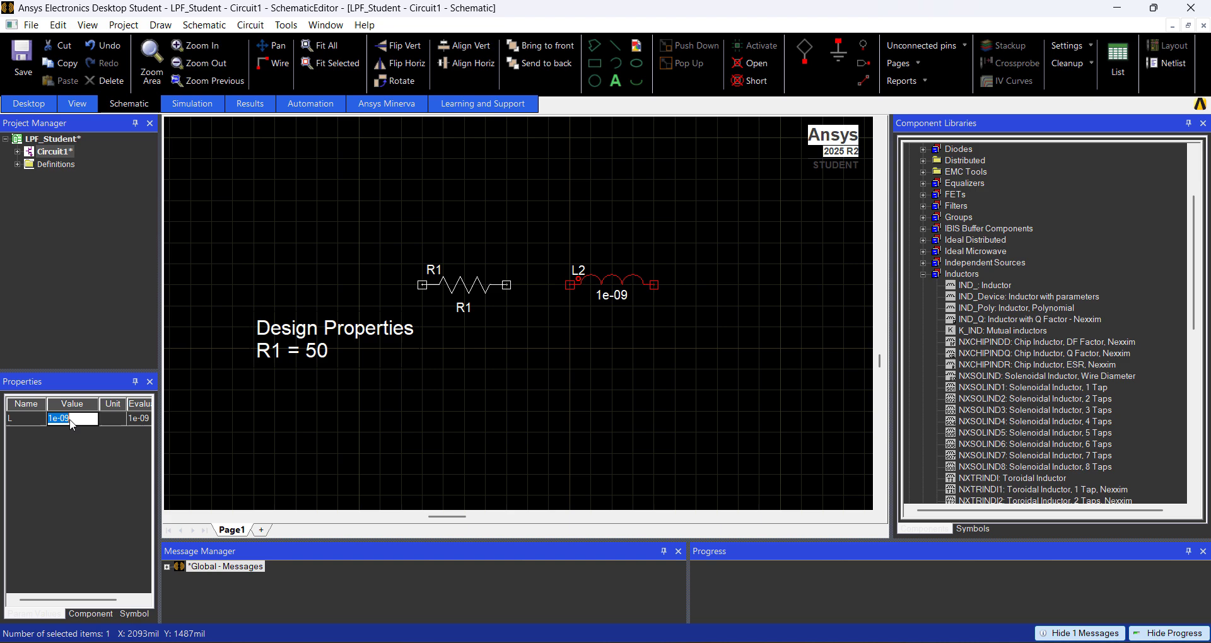
type("L1")
key("Return")
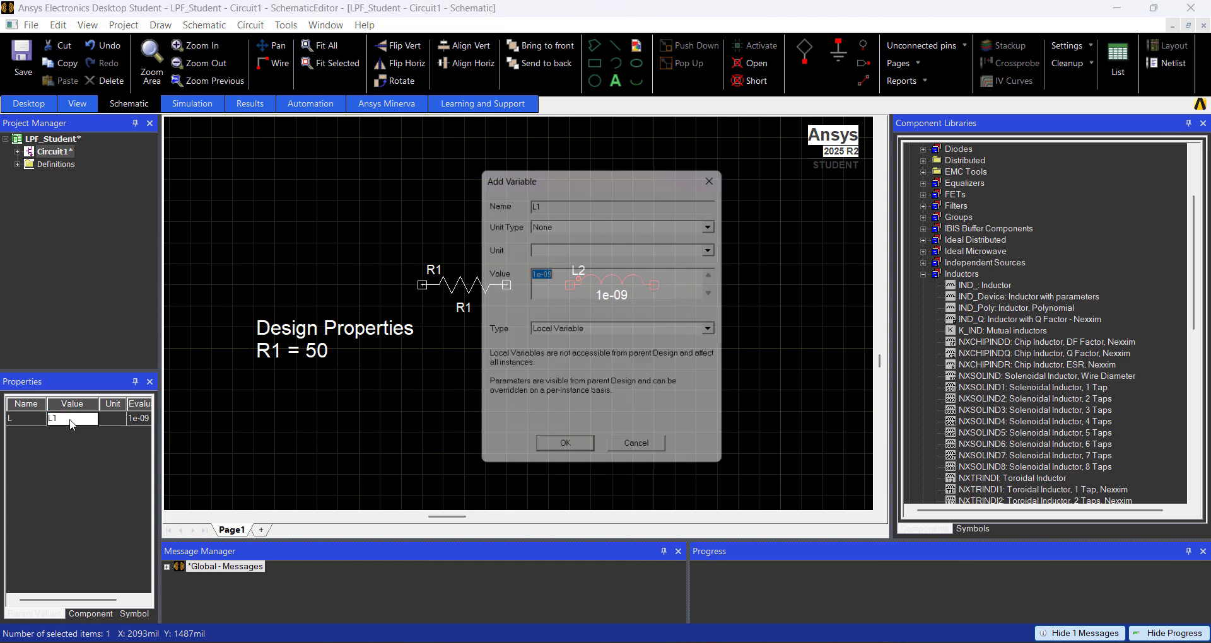
left_click(568, 454)
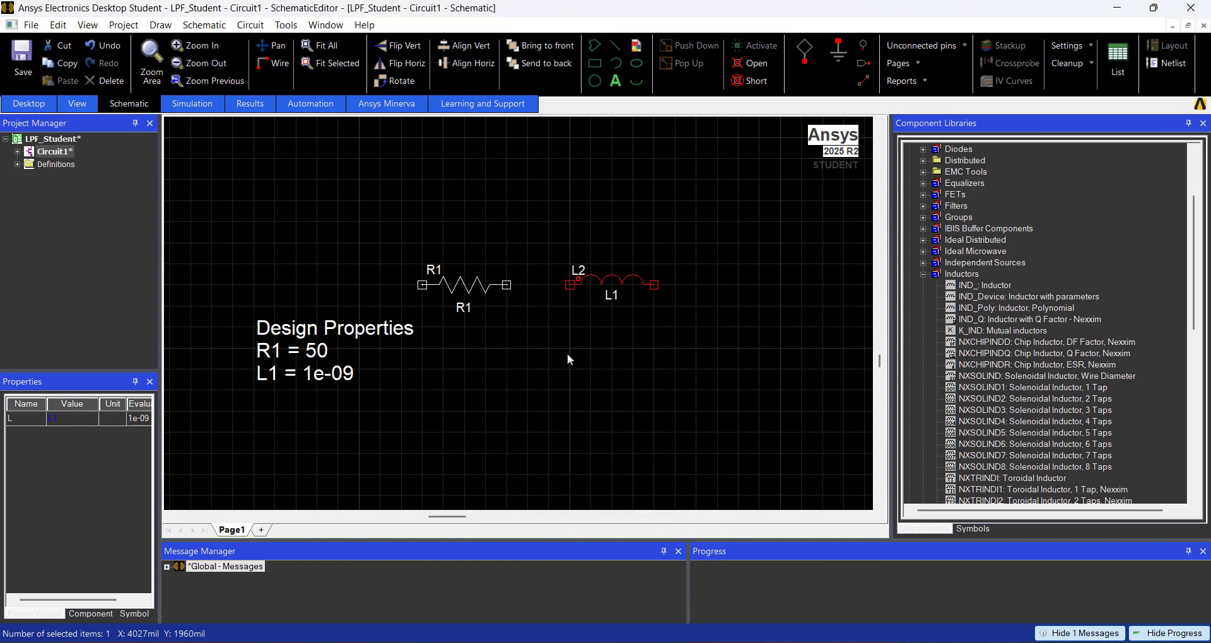
Wire R1's right terminal to L2's left terminal and collapse the Inductors list.
key("ctrl+w")
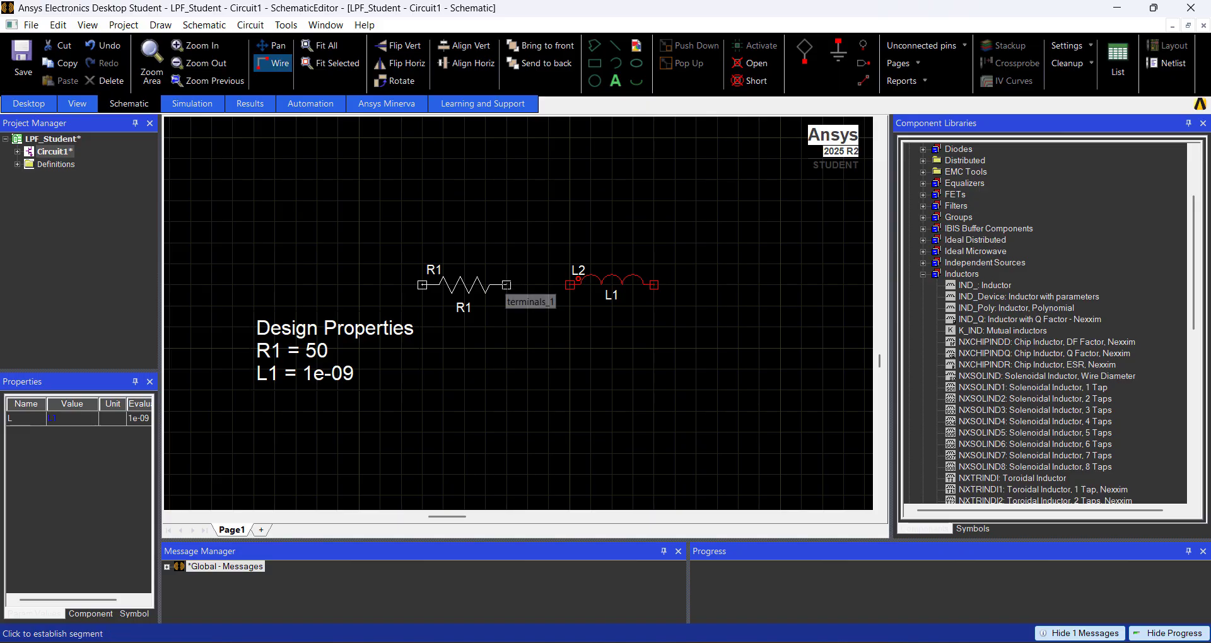
left_click(565, 286)
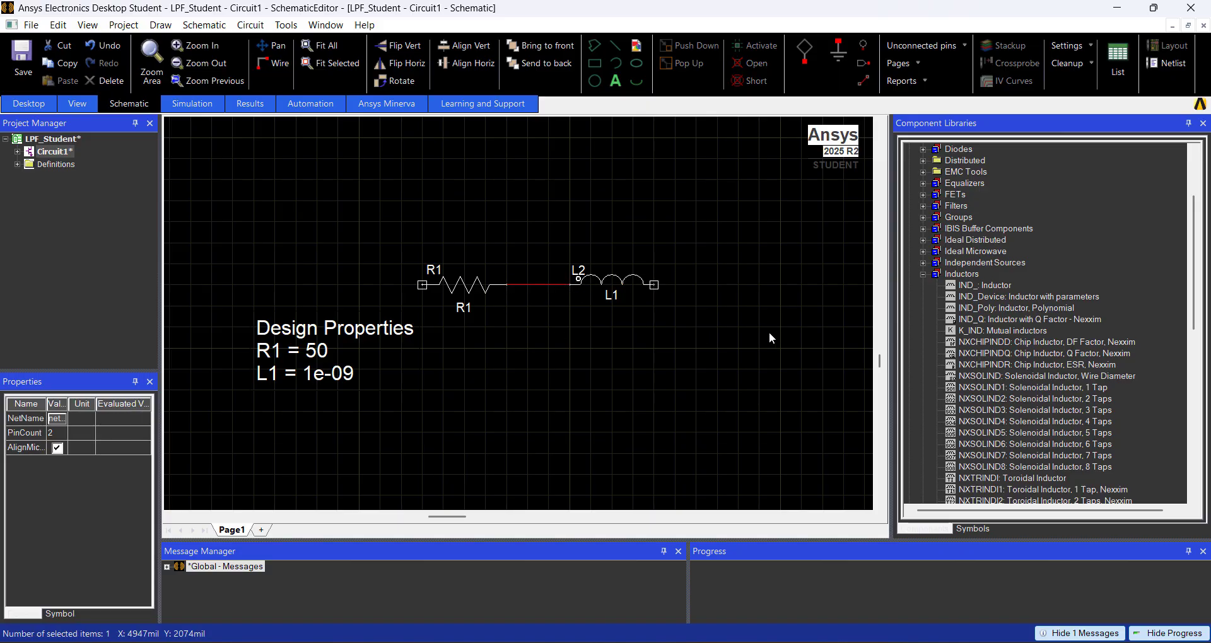
left_click(923, 274)
Place a CAP_ capacitor C3, rotate it vertical, and attach its top pin to the R1–L2 wire.
scroll(979, 247, "up", 3)
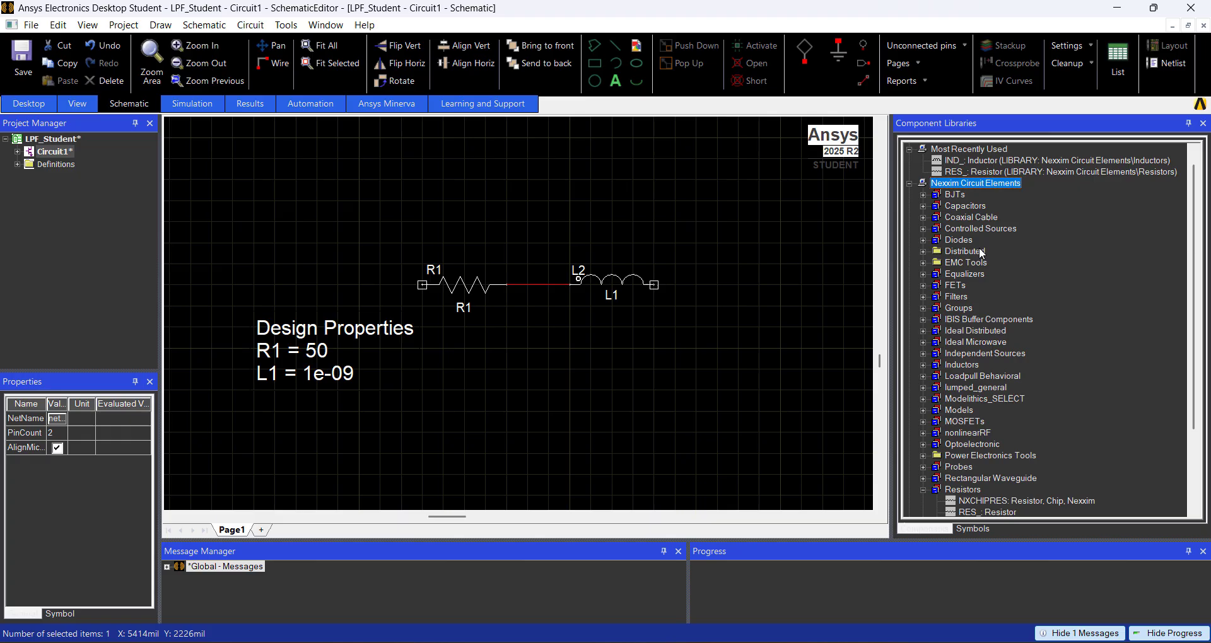
left_click(923, 205)
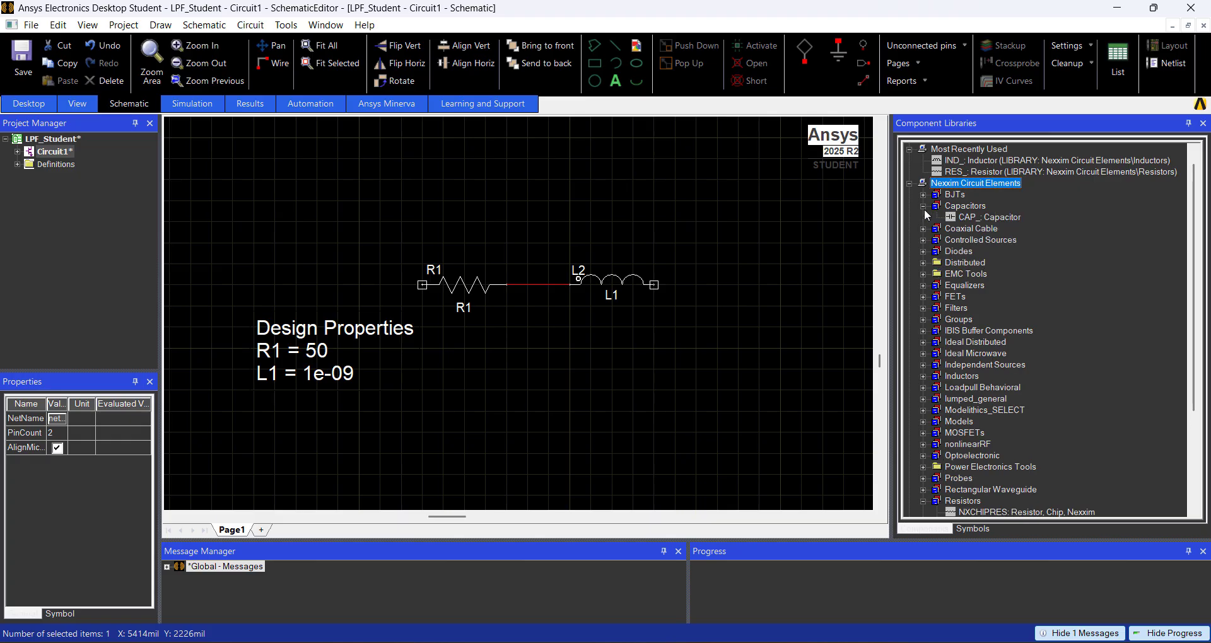
left_click(988, 217)
left_click(545, 372)
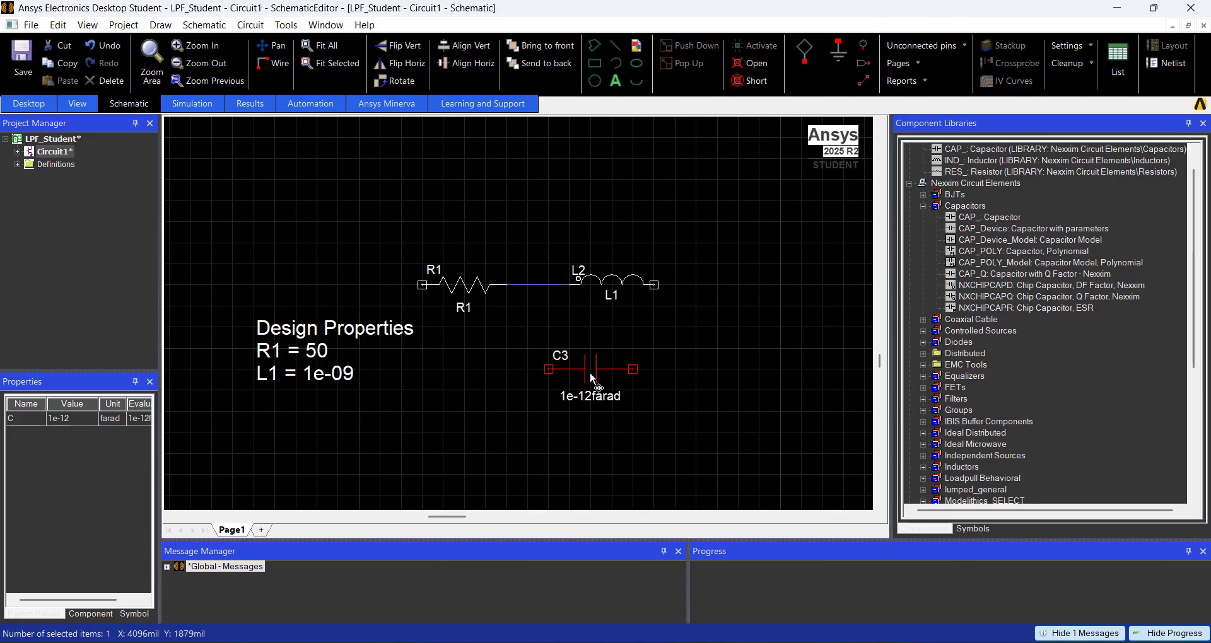
right_click(594, 373)
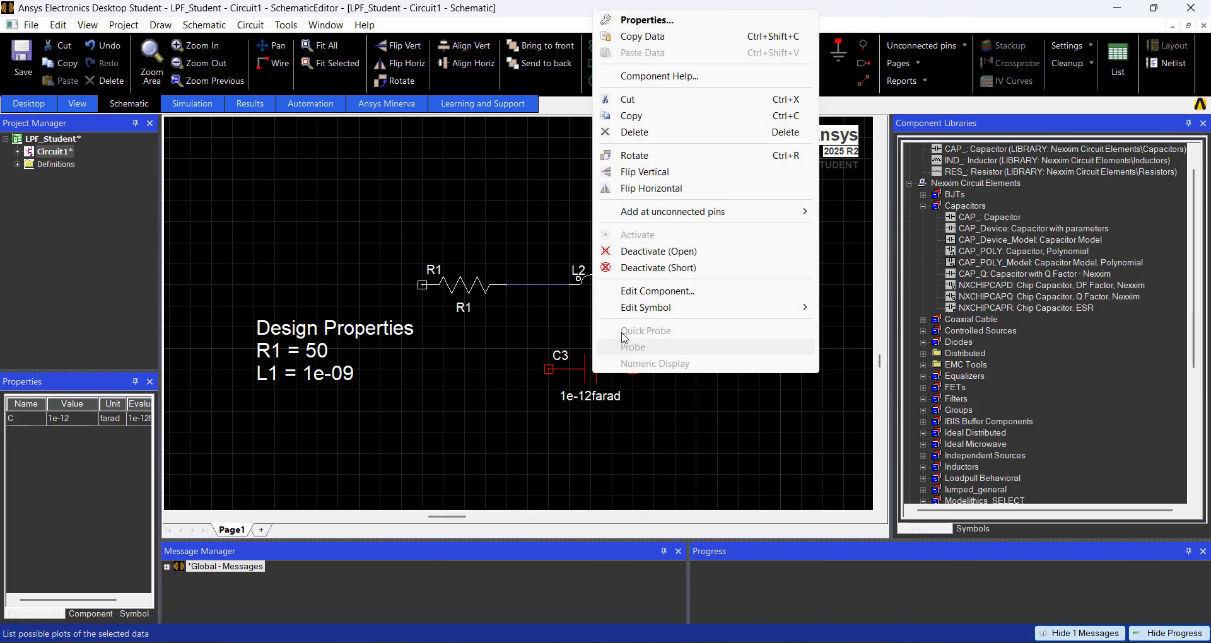
left_click(675, 159)
left_click_drag(594, 371, 562, 330)
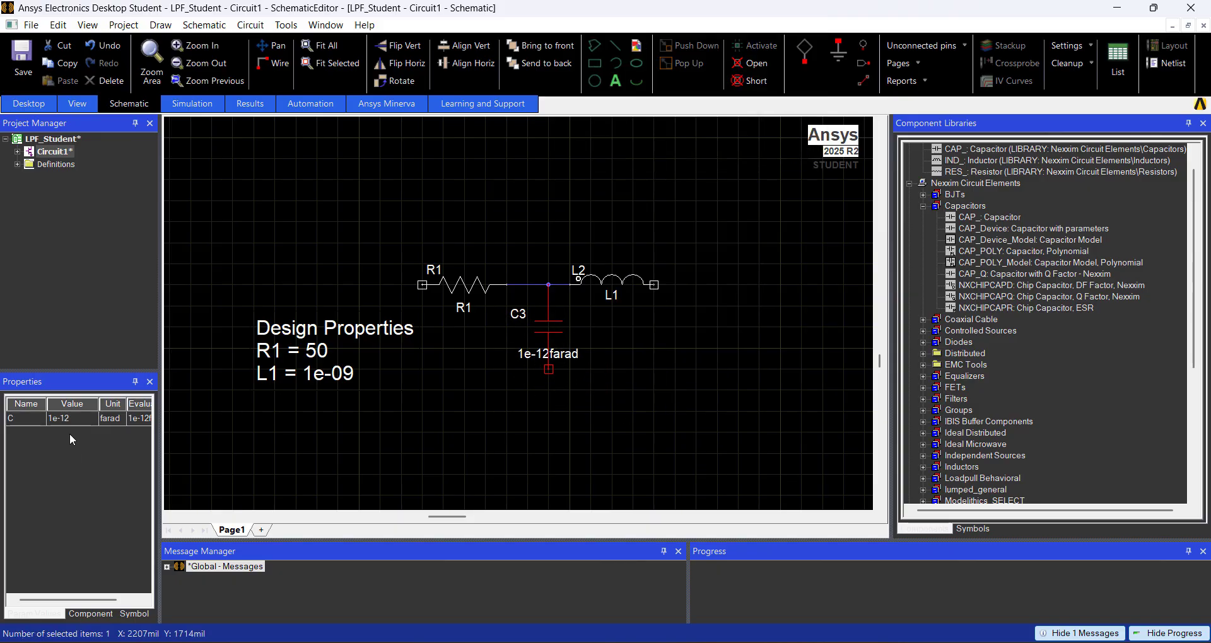
Set C3's value to a new design variable C1 = 1e-12 farad.
left_click(73, 418)
type("C1")
key("Return")
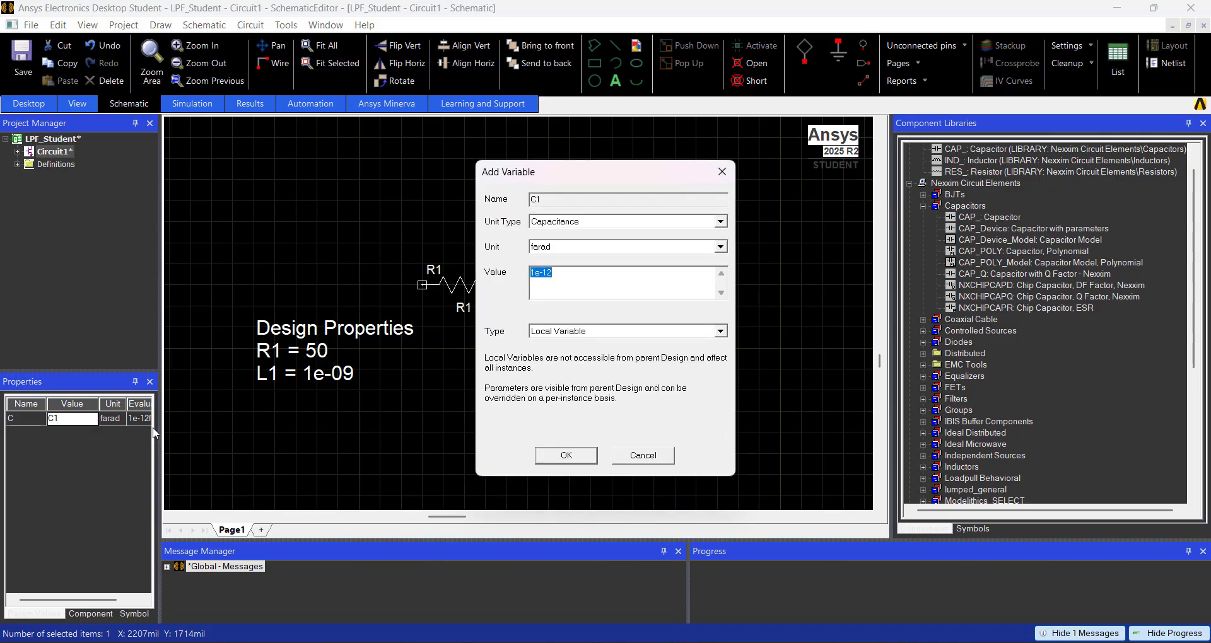
left_click(577, 455)
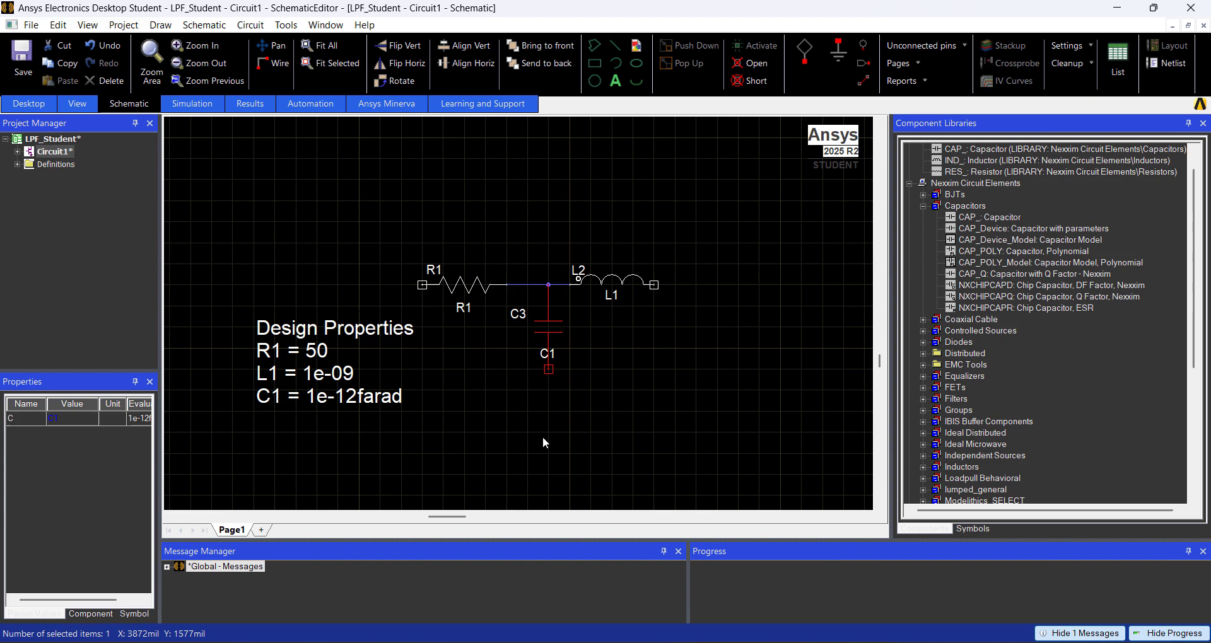
Add a ground to capacitor C3's lower pin.
left_click(839, 65)
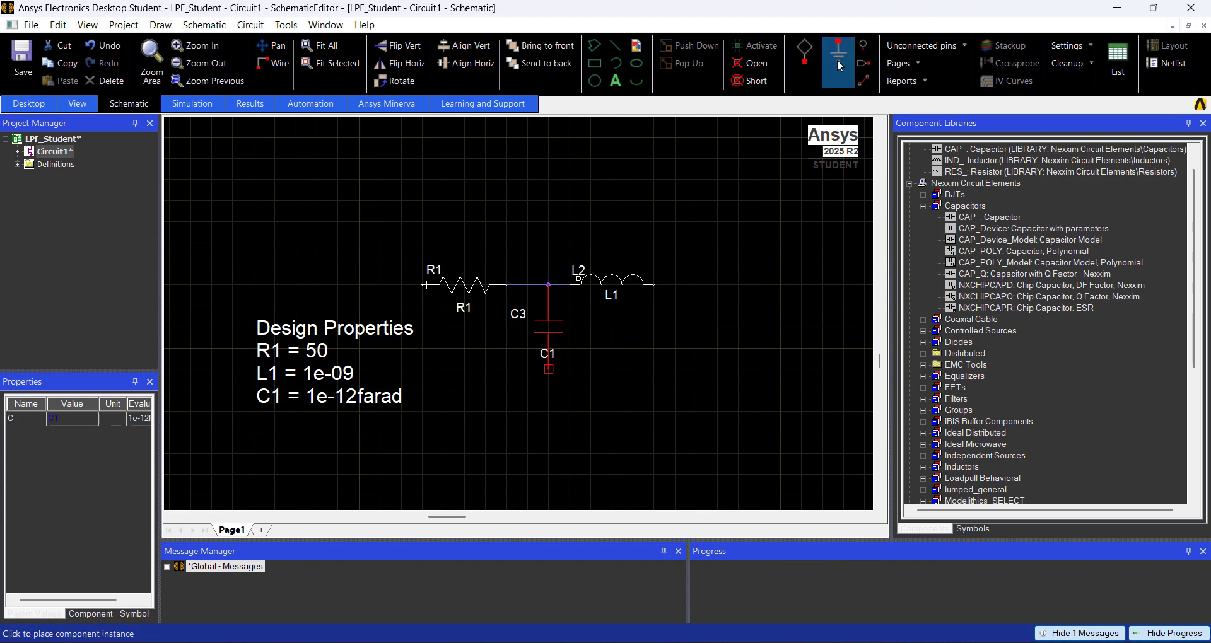
left_click(549, 372)
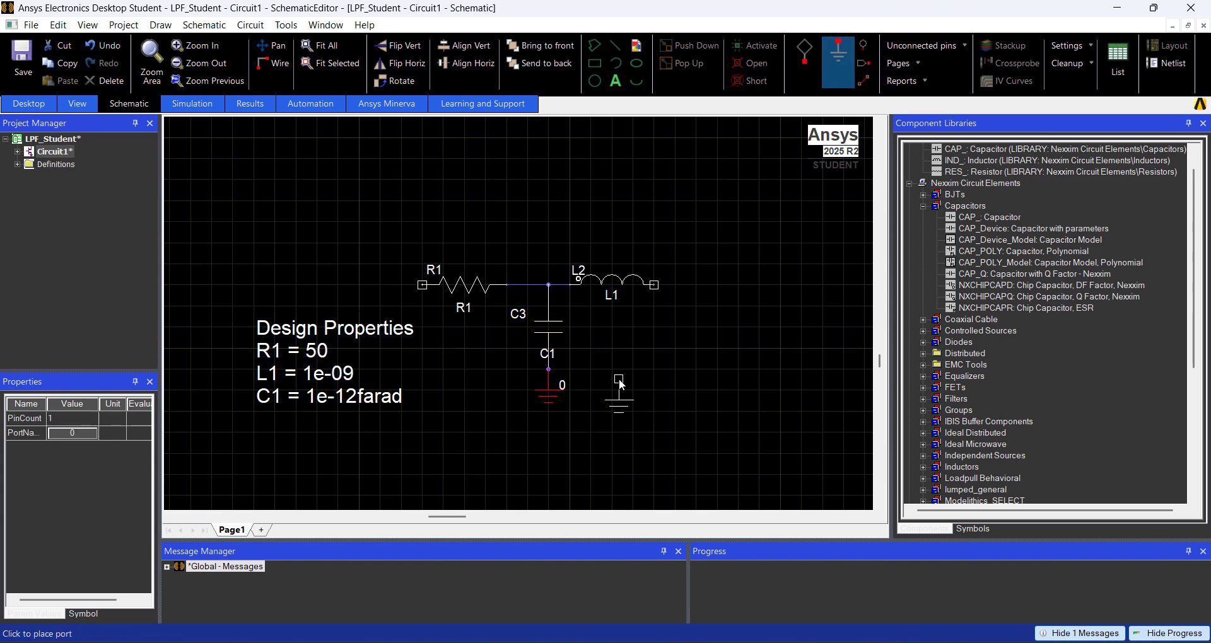
key("Escape")
Copy the grounded capacitor and paste it at L1's right end.
left_click_drag(611, 414, 528, 324)
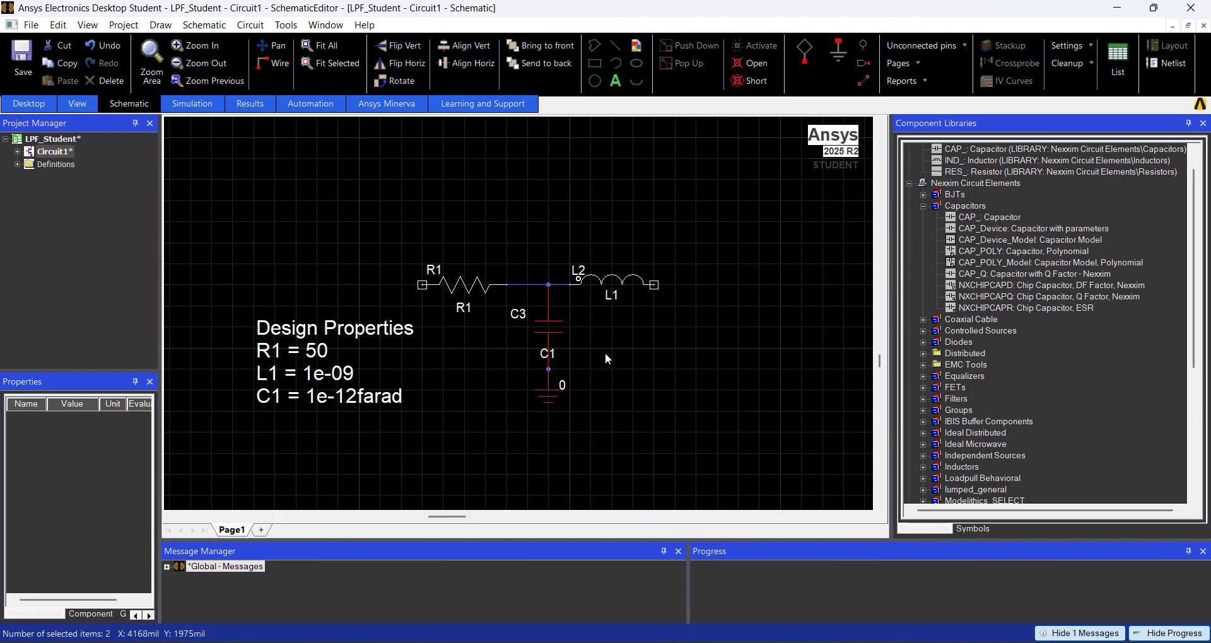
key("ctrl+c")
key("ctrl+v")
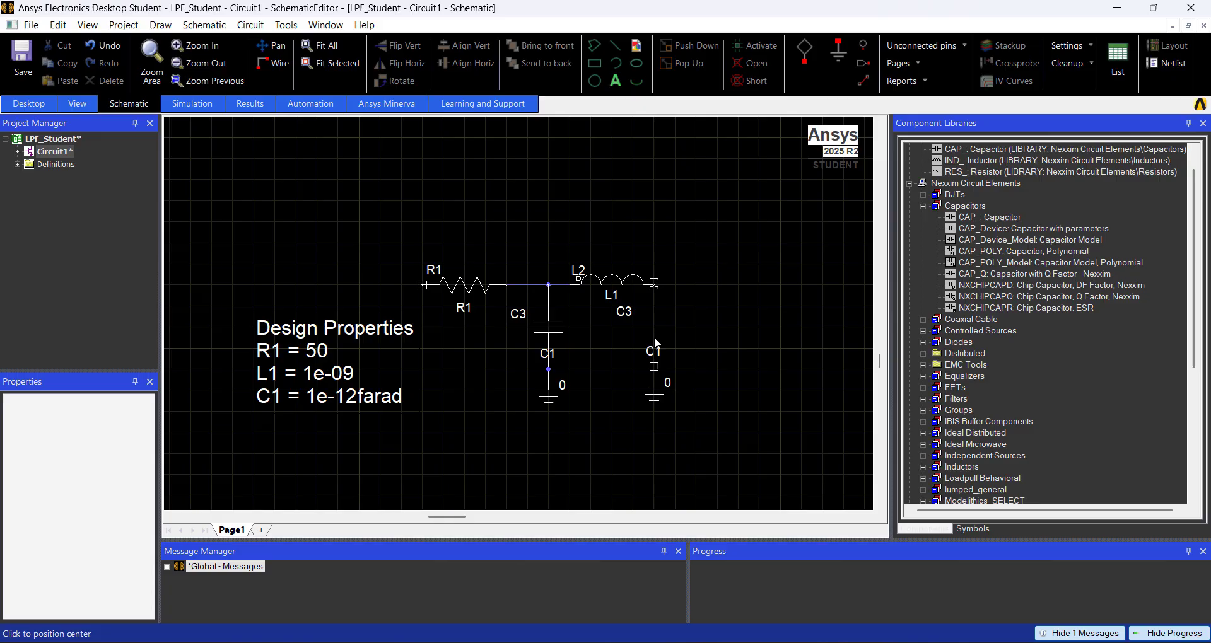
left_click(657, 343)
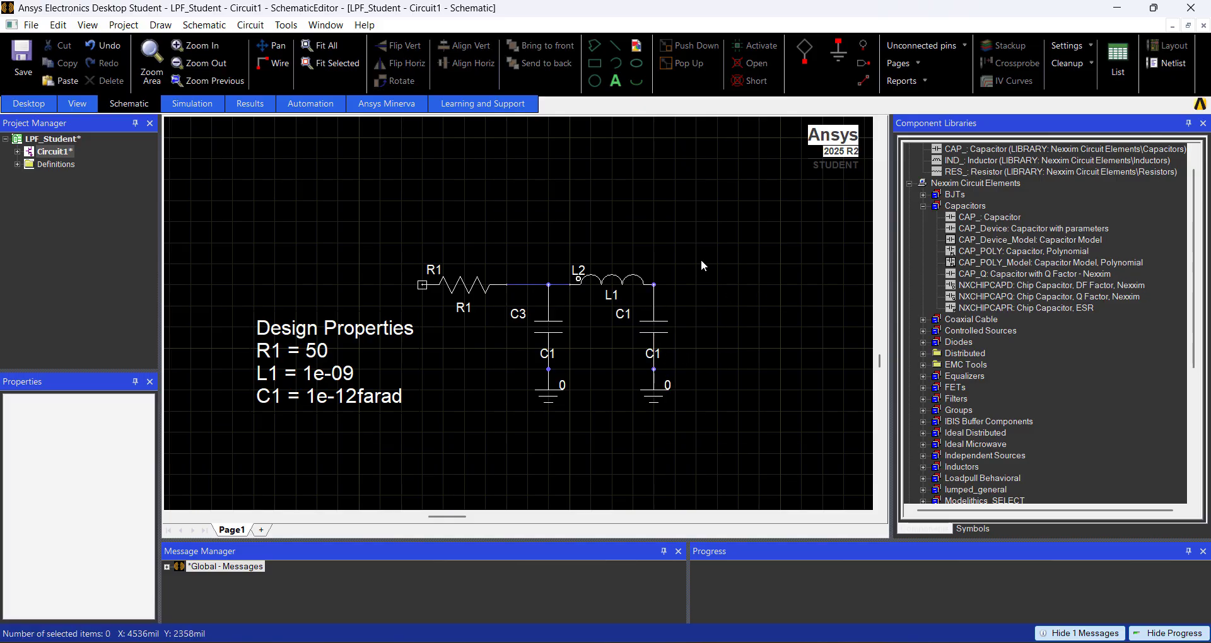
Add Port1 at R1's left end and Port2 at L1's right end, moving Port1 further left.
left_click(800, 51)
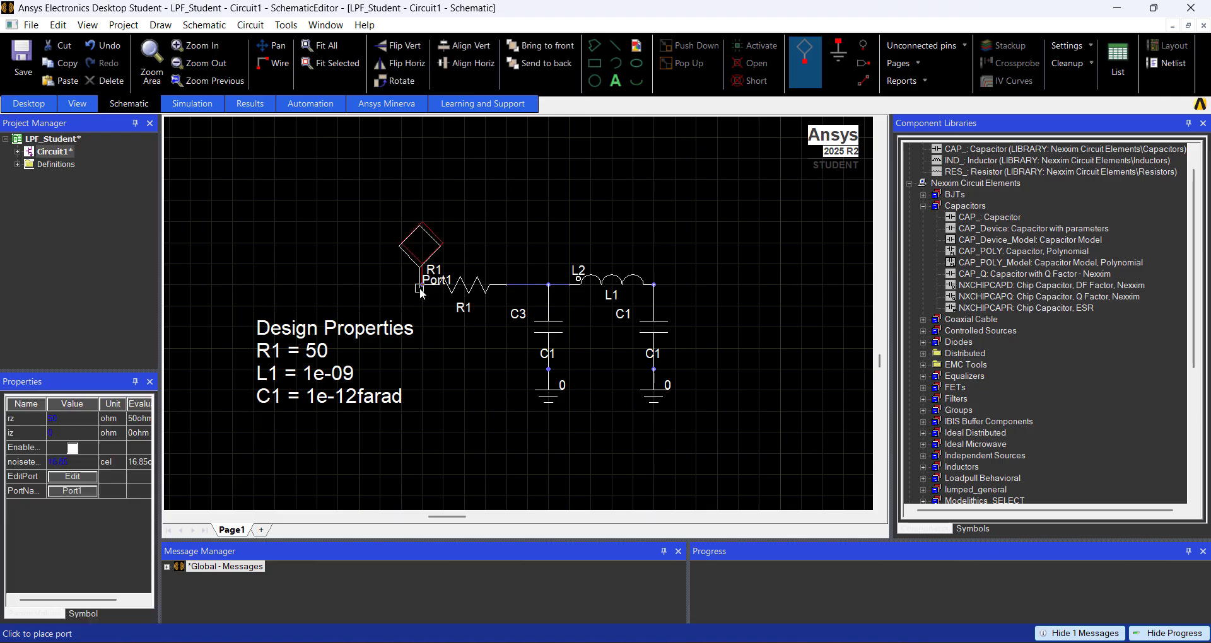
left_click(655, 285)
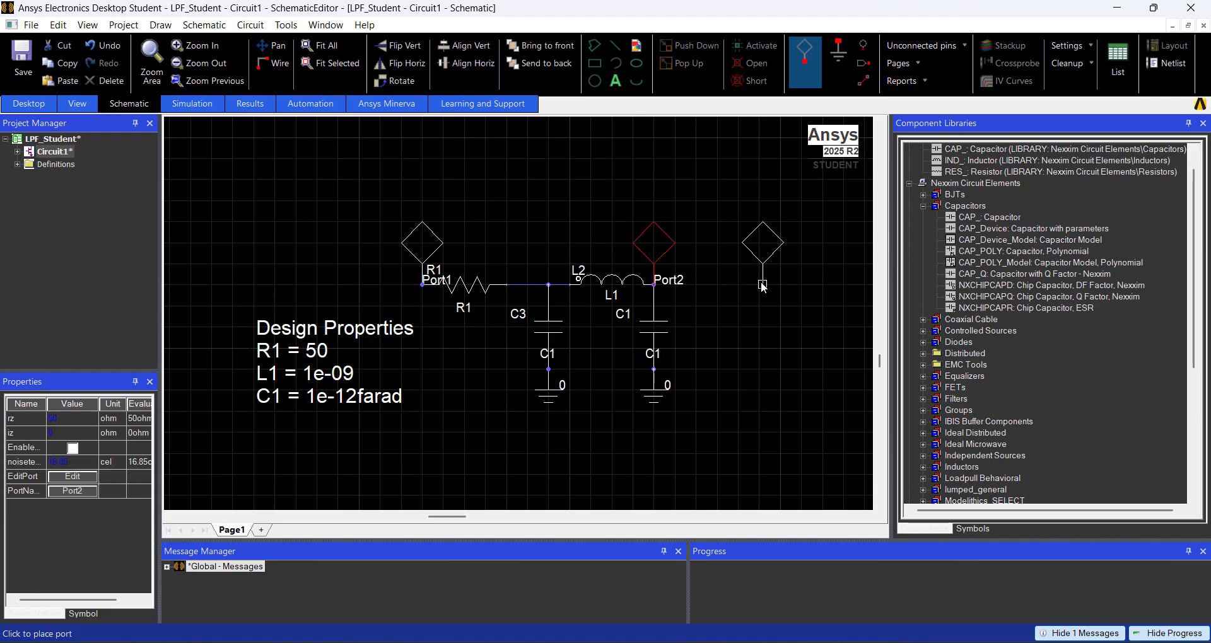
key("Escape")
left_click(504, 257)
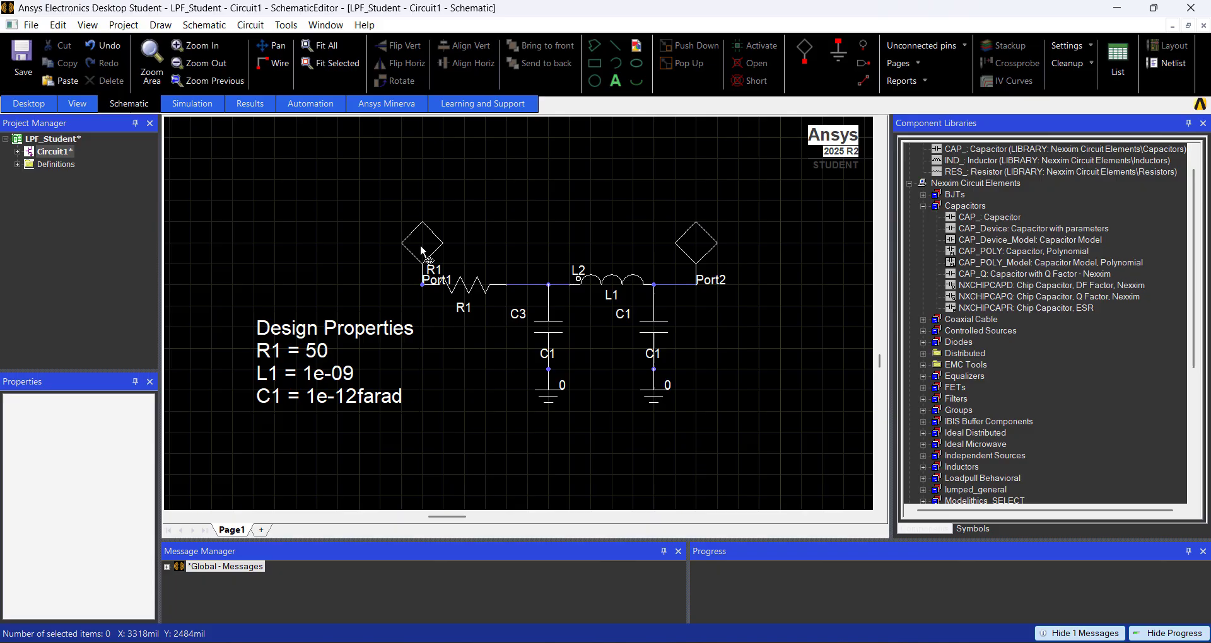
left_click_drag(423, 252, 360, 251)
Expand Circuit1's items in the Project Manager.
left_click_drag(467, 277, 501, 304)
key("Escape")
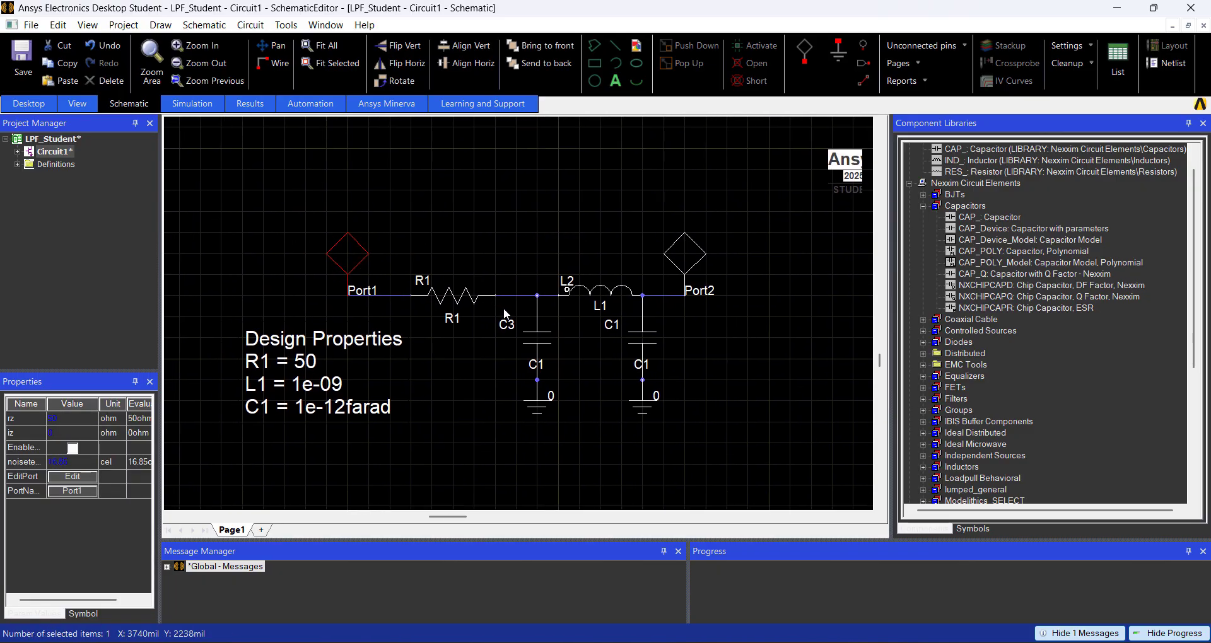
left_click(17, 152)
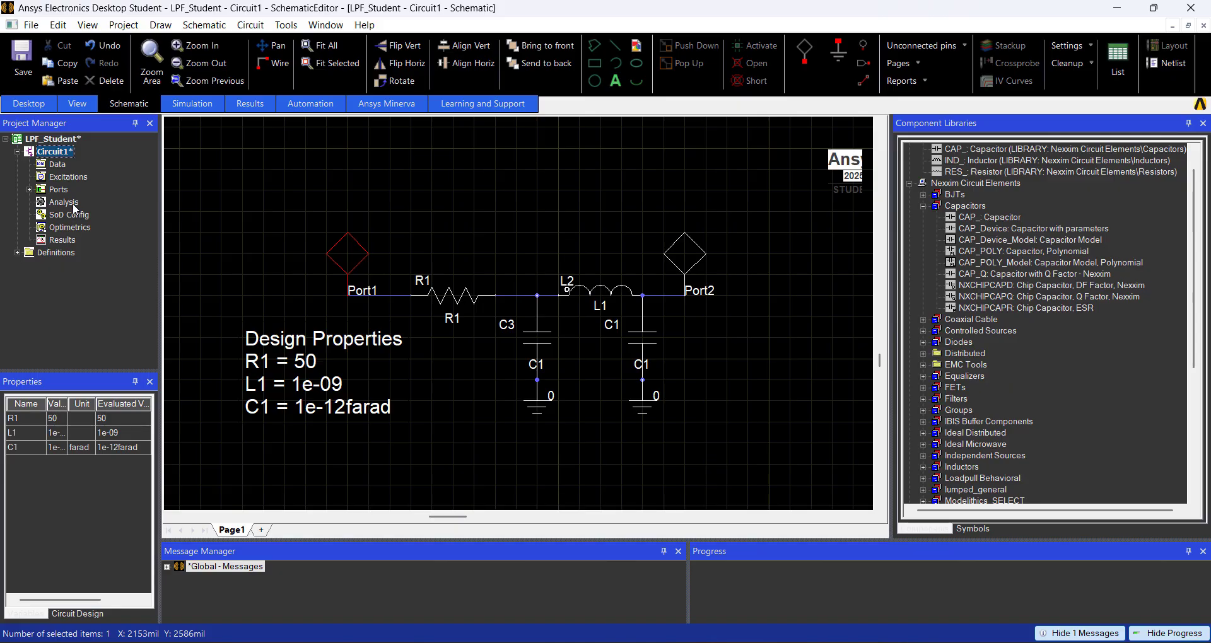
Add a Nexxim Linear Network Analysis setup and select its Freq sweep variable.
right_click(74, 205)
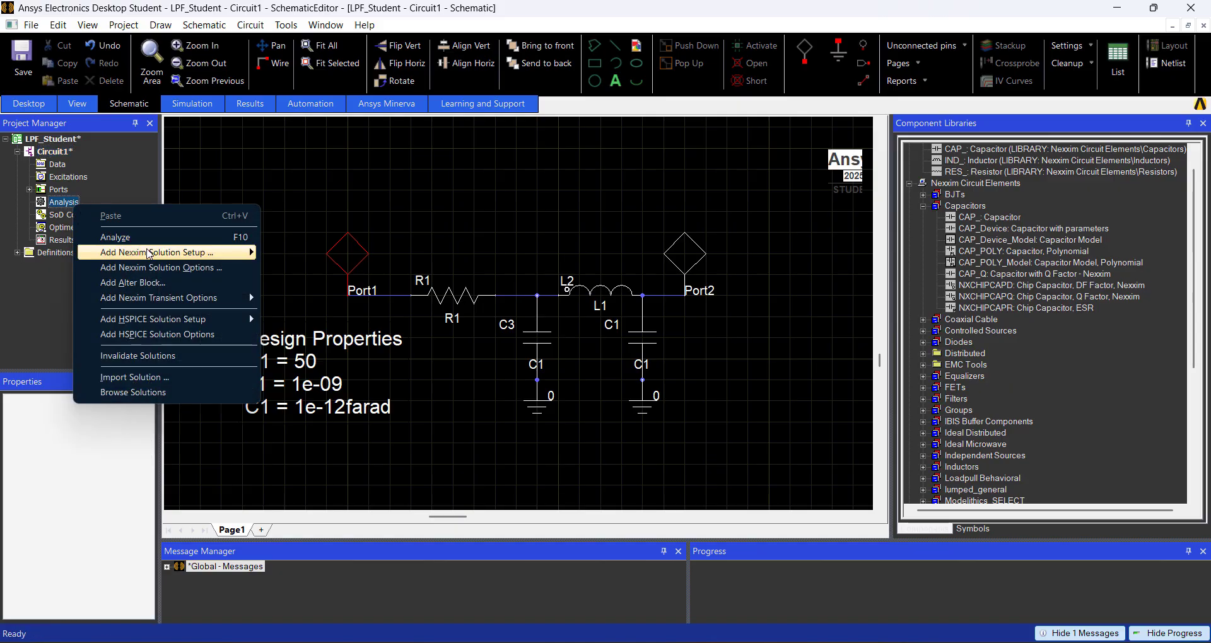
mouse_move(149, 254)
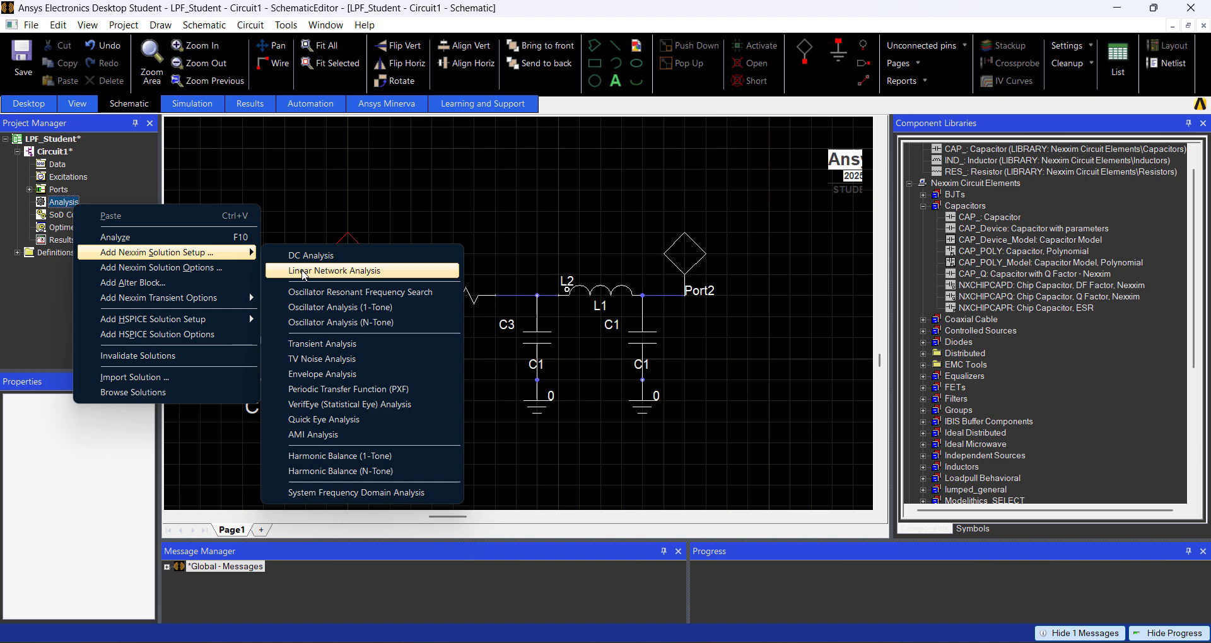
left_click(334, 270)
left_click(609, 208)
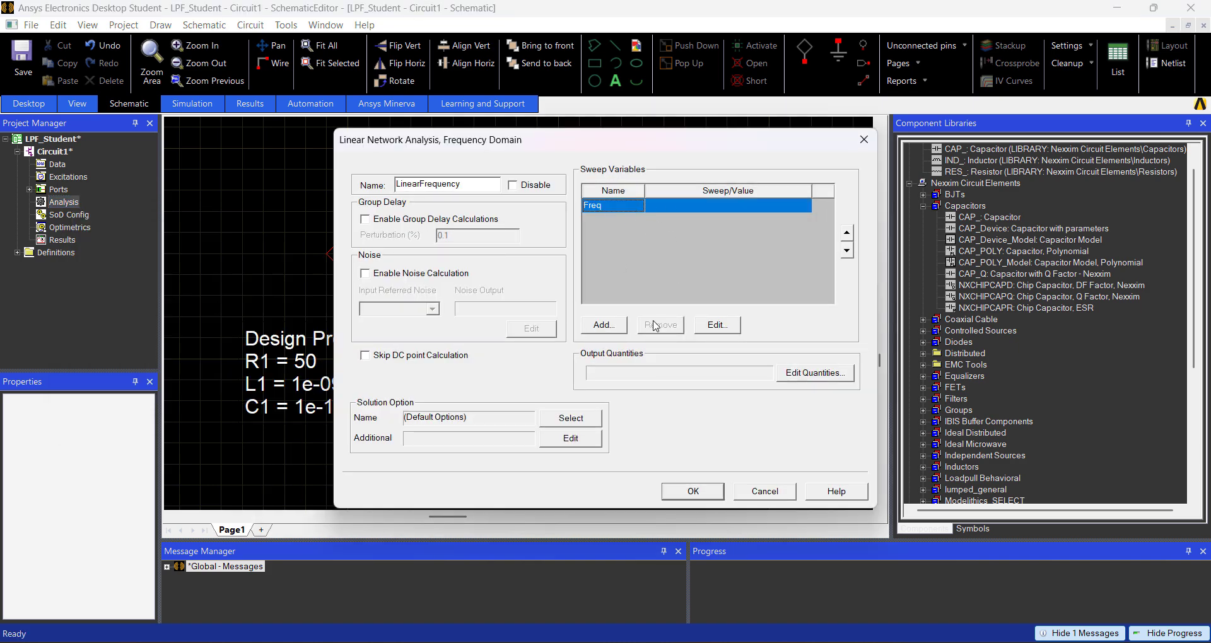
Add a linear step sweep from 0 to 1 MHz with a 1 MHz step.
left_click(715, 327)
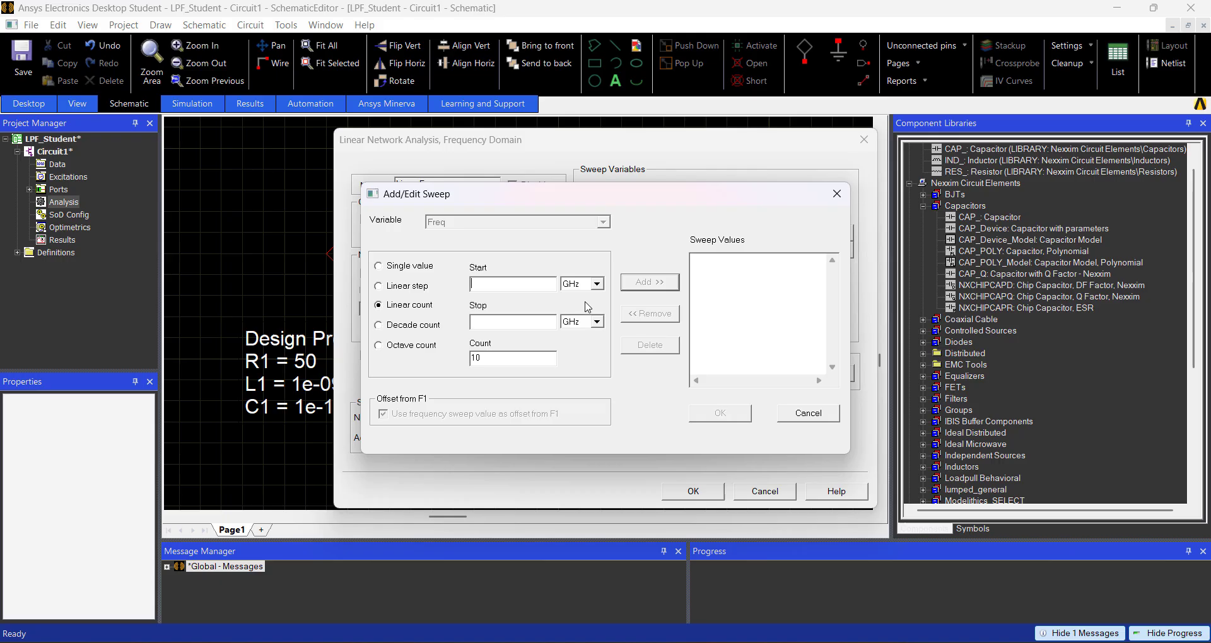
left_click(542, 288)
left_click(585, 326)
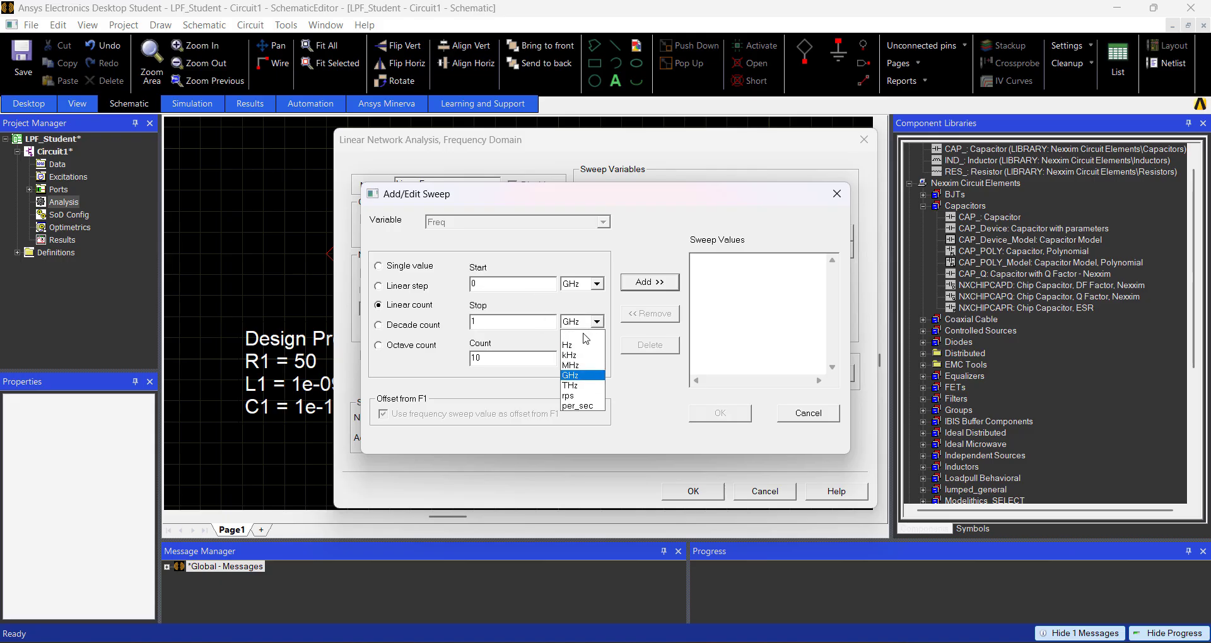
left_click(574, 365)
left_click(416, 287)
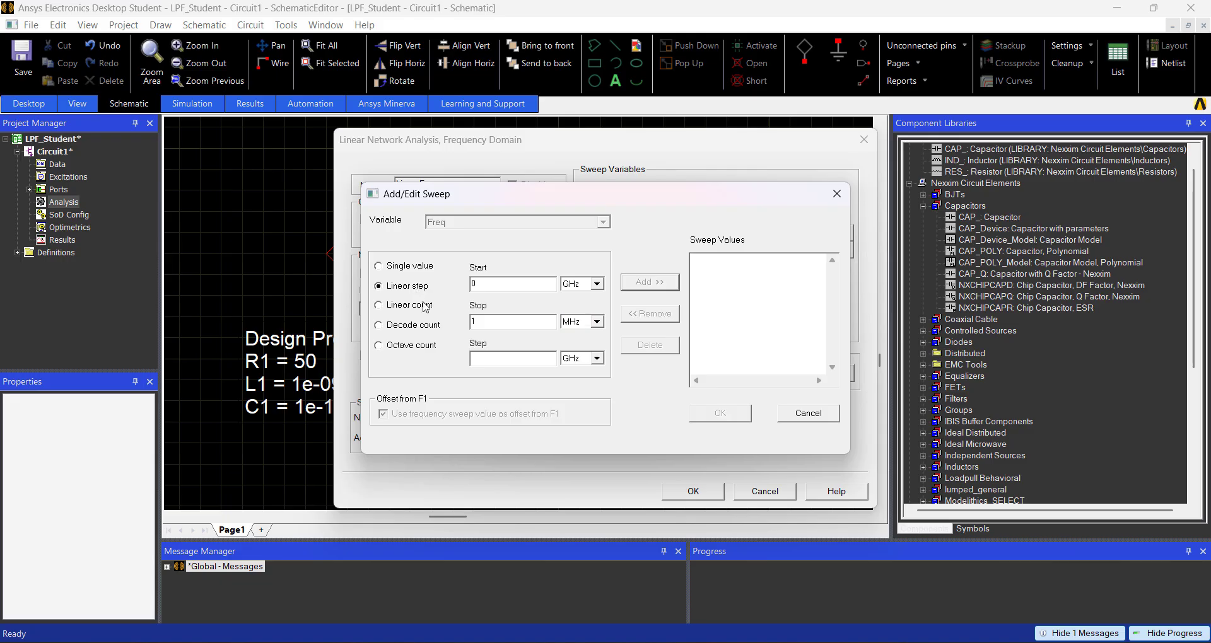
left_click(513, 359)
type("1Mhz")
left_click(653, 282)
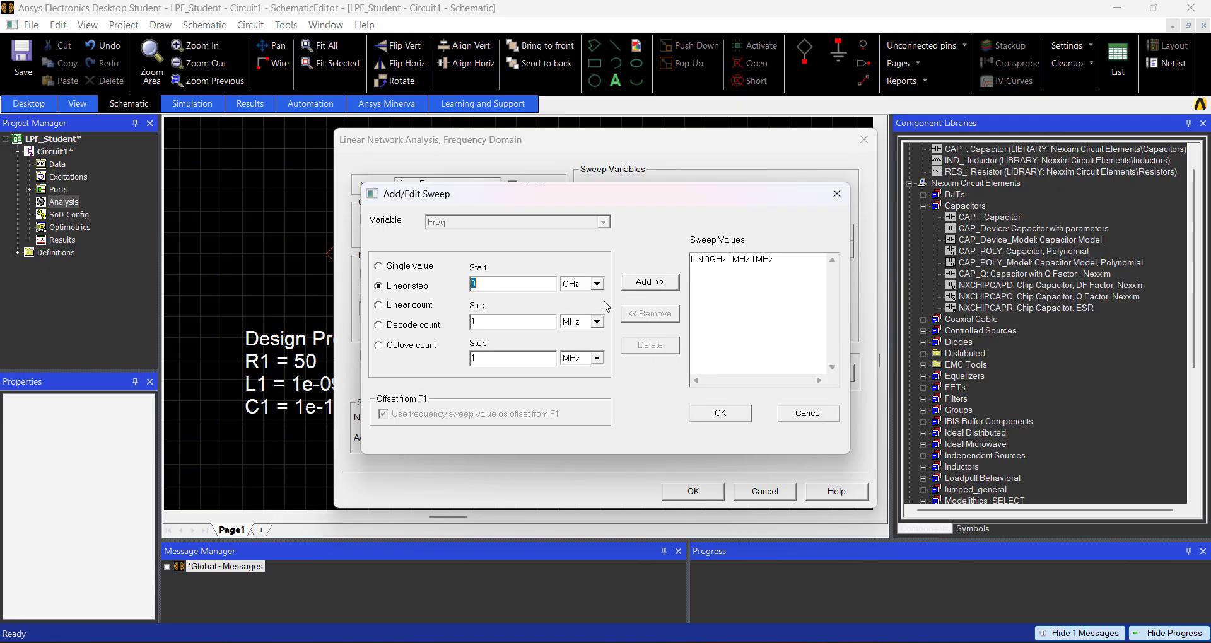
Add a 1 MHz–1 GHz linear sweep in 10 MHz steps and save the setup.
type("1")
left_click(578, 287)
left_click(574, 328)
key("Tab")
key("Tab")
left_click(596, 322)
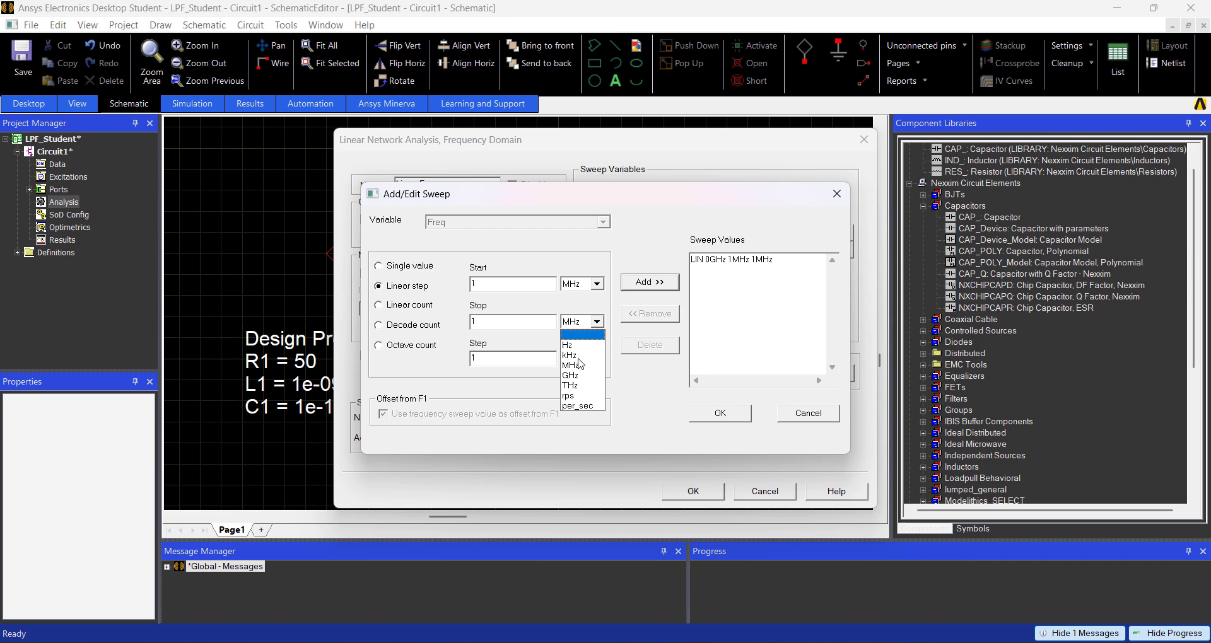
left_click(574, 369)
left_click(530, 359)
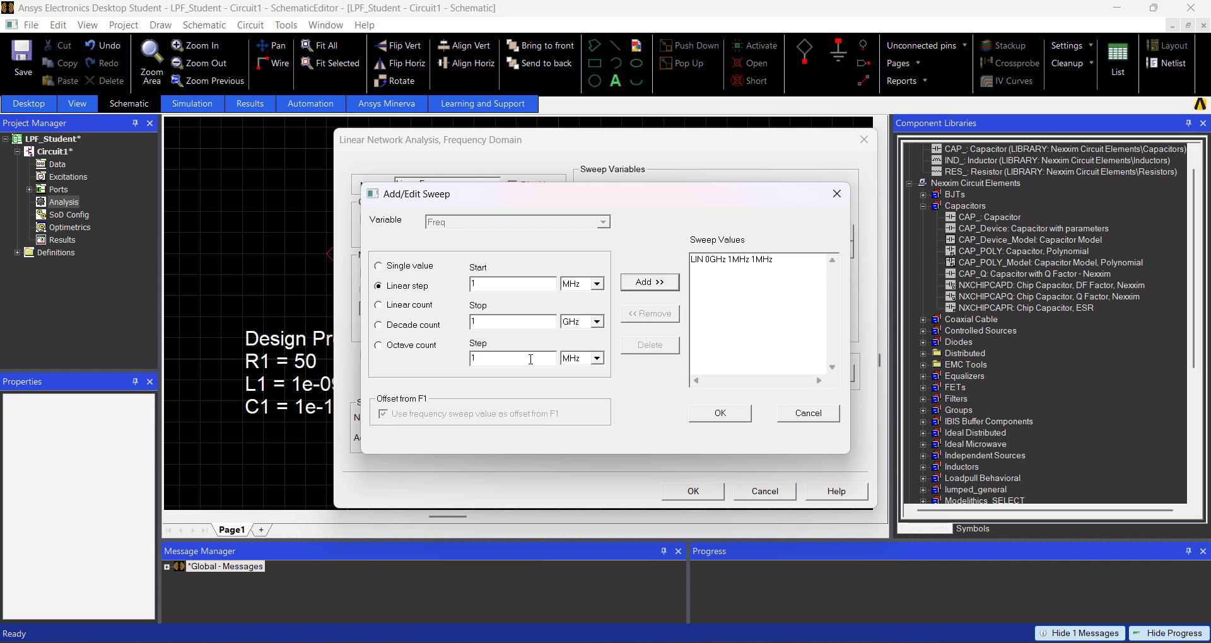
left_click(649, 283)
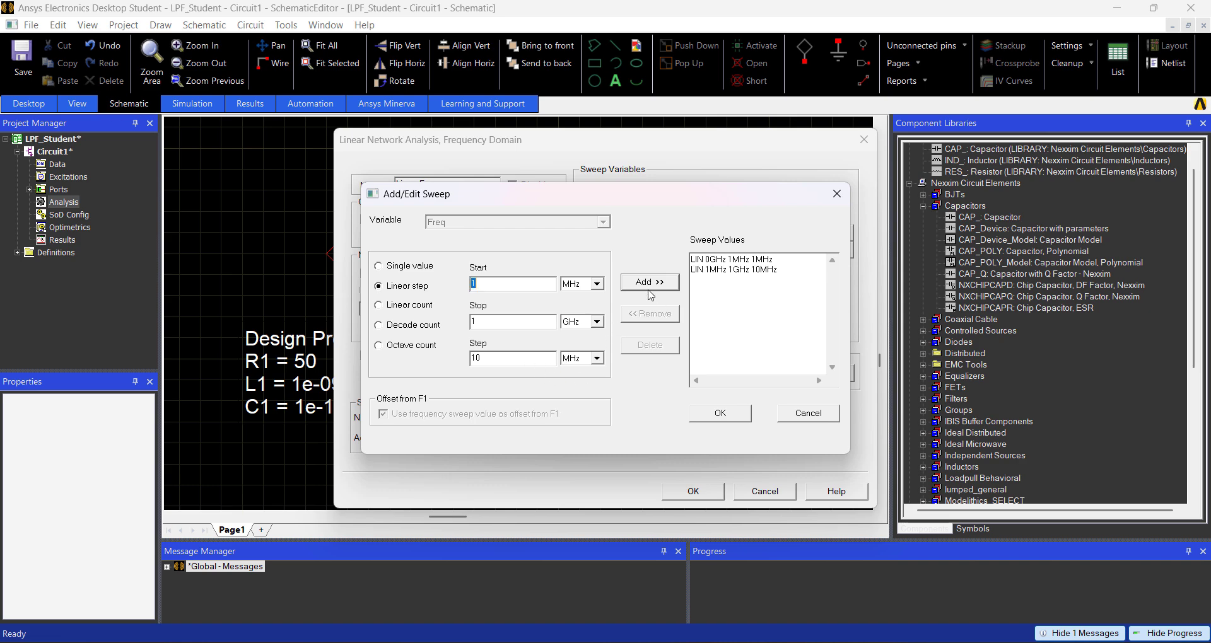
left_click(720, 413)
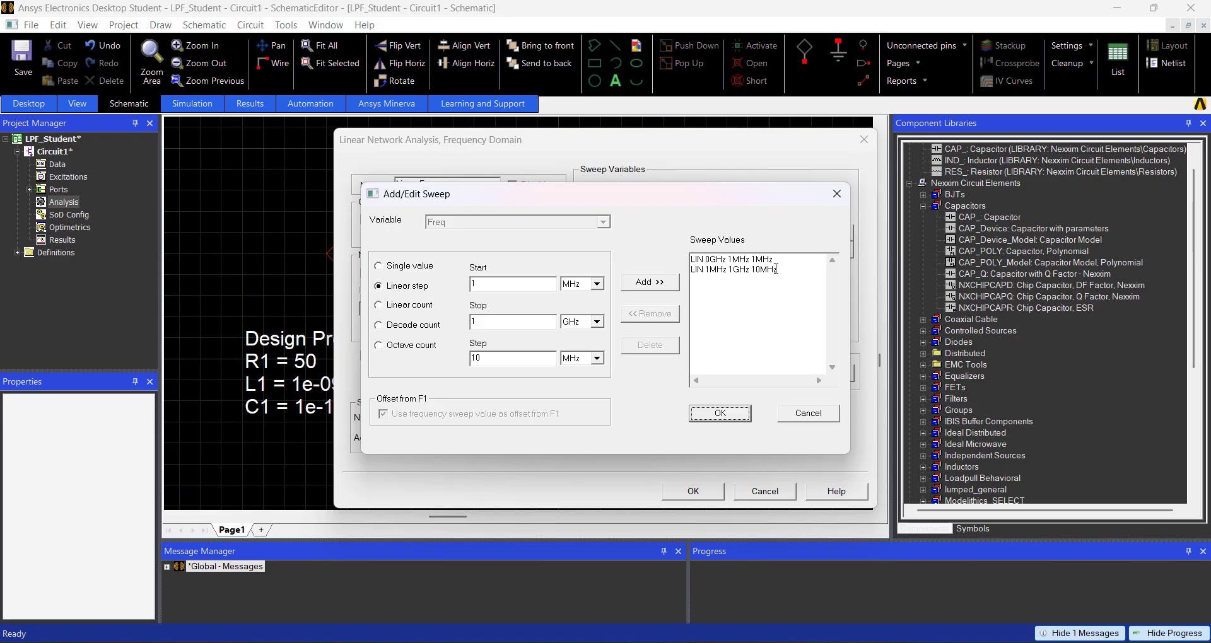
left_click(693, 492)
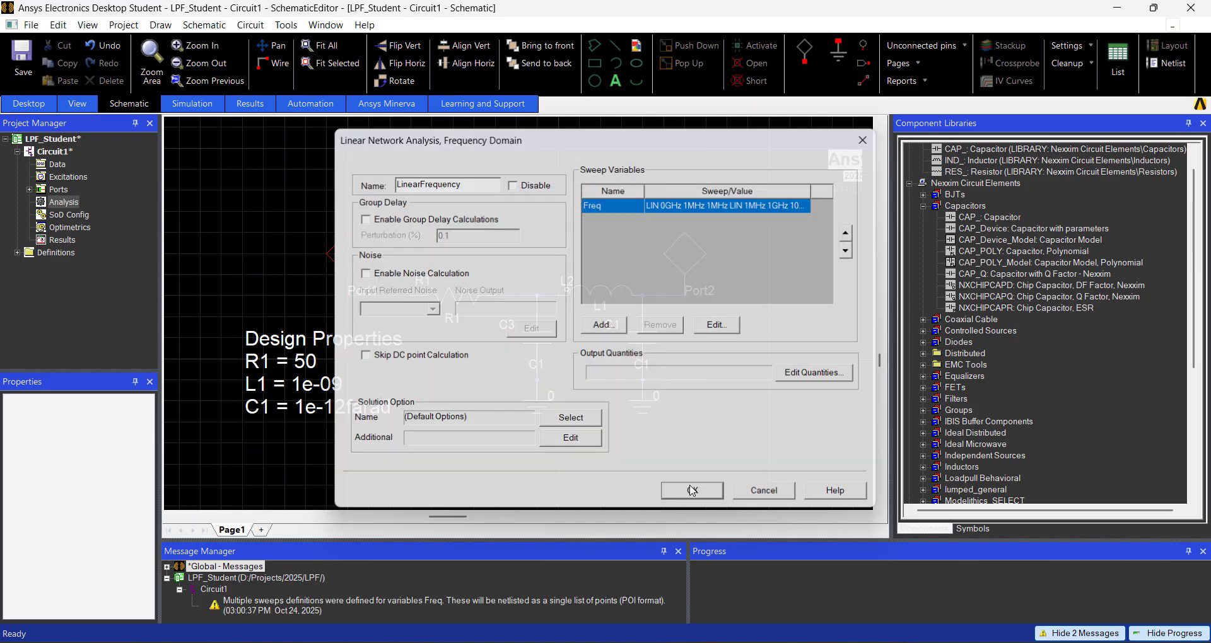
Expand Circuit1's Analysis and run Analyze on the LinearFrequency setup.
scroll(454, 343, "up", 4)
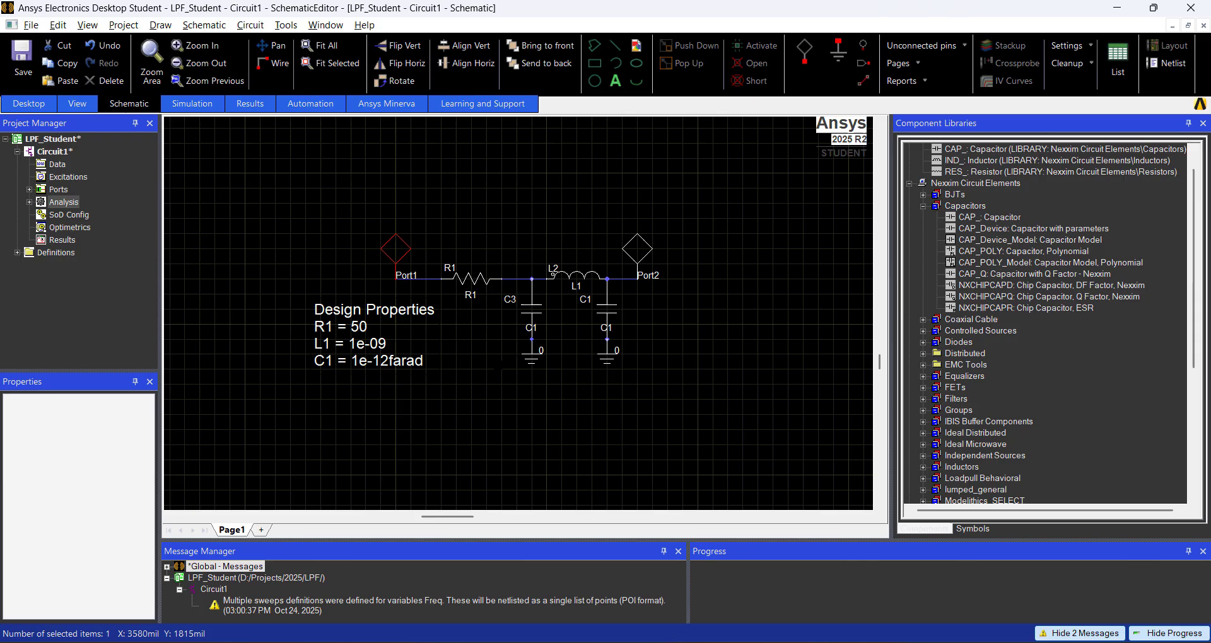
scroll(477, 322, "down", 3)
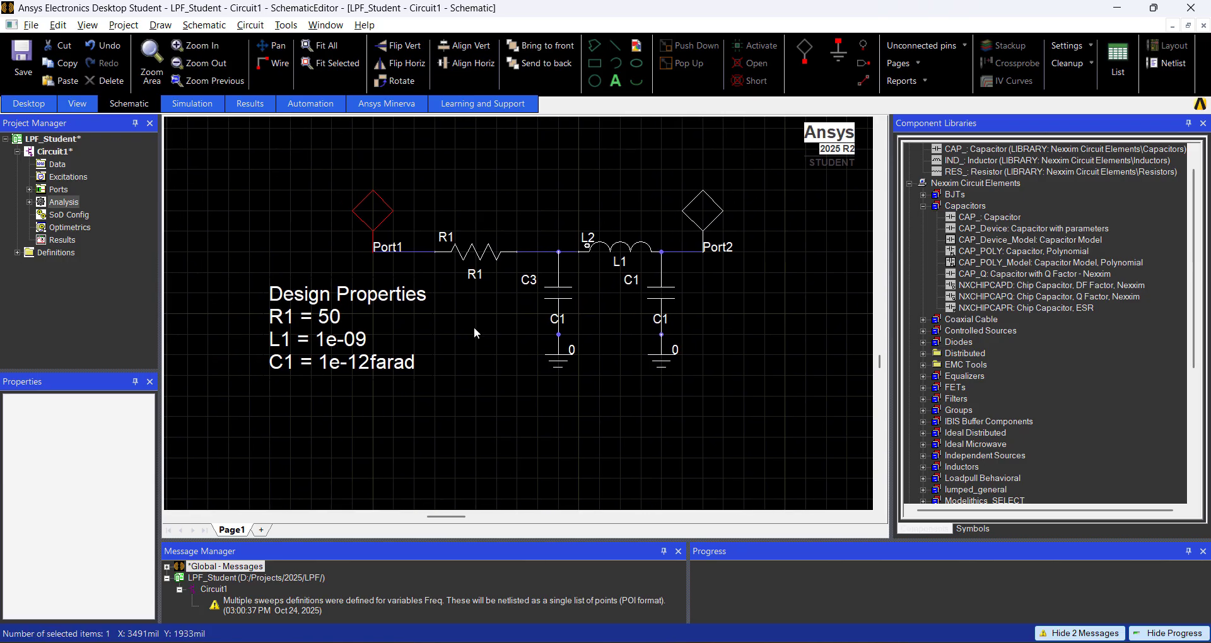
left_click(29, 201)
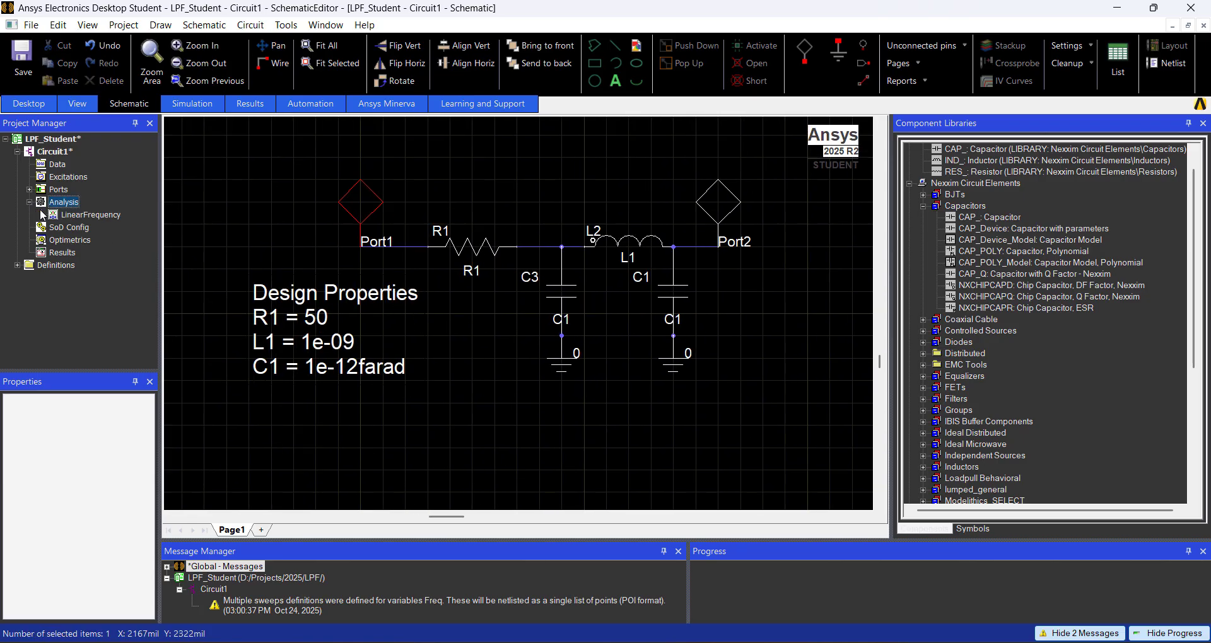
right_click(94, 214)
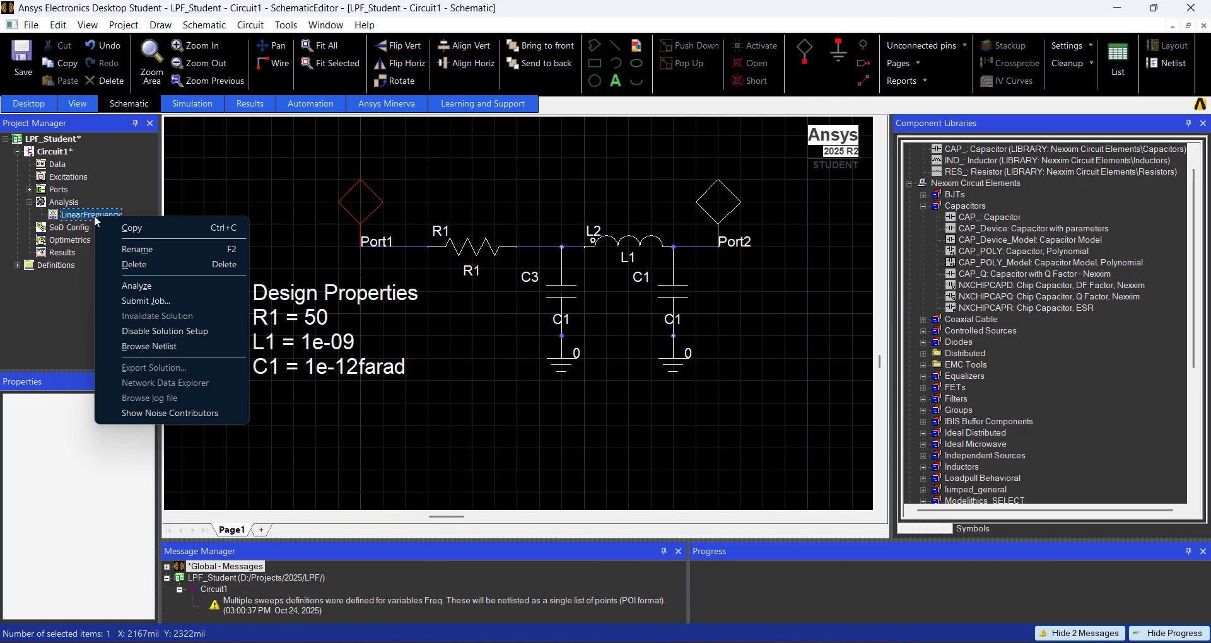
left_click(140, 285)
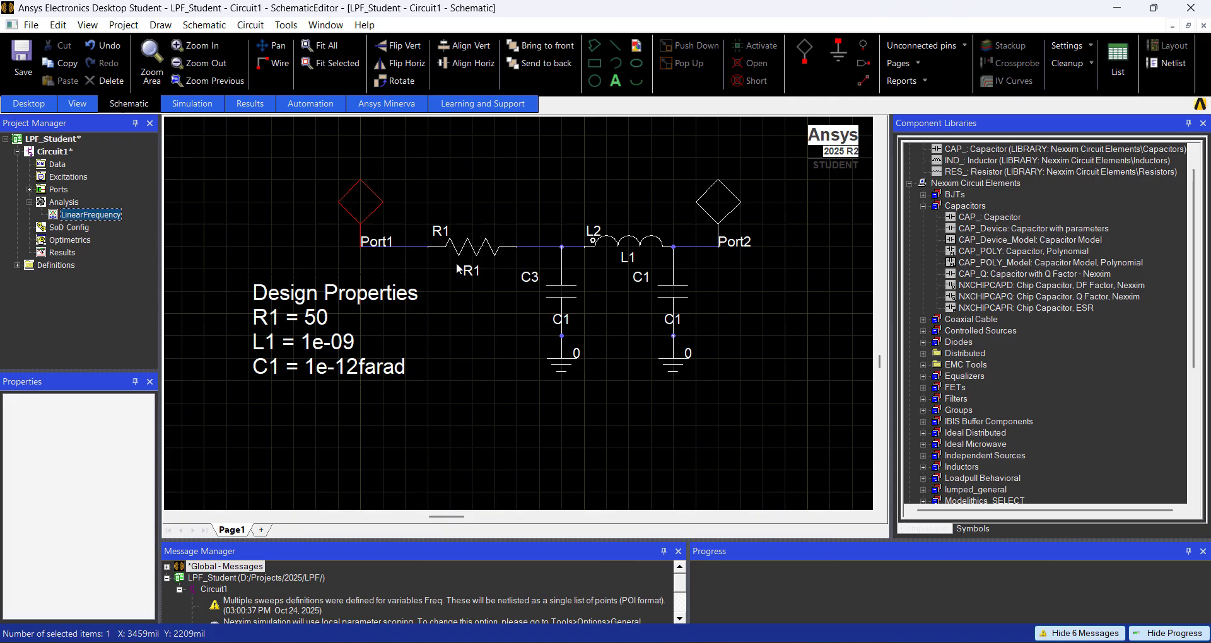
Create a rectangular report plotting dB(S(Port2,Port1)) from LinearFrequency as S Parameter Plot1.
right_click(71, 249)
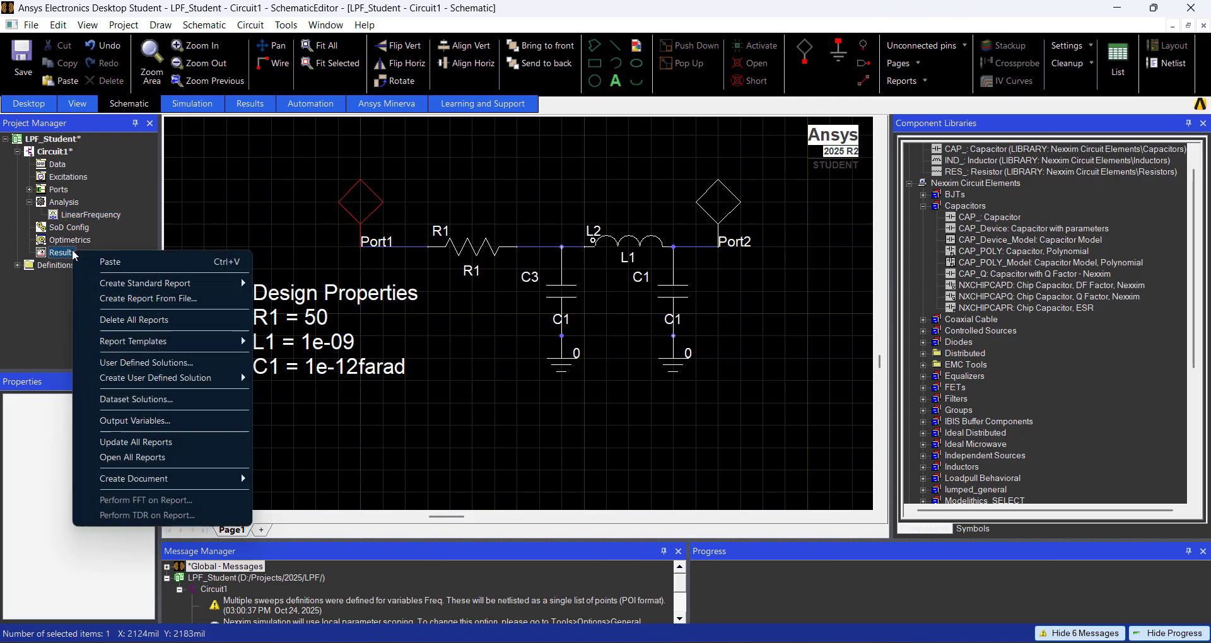
mouse_move(164, 284)
left_click(313, 285)
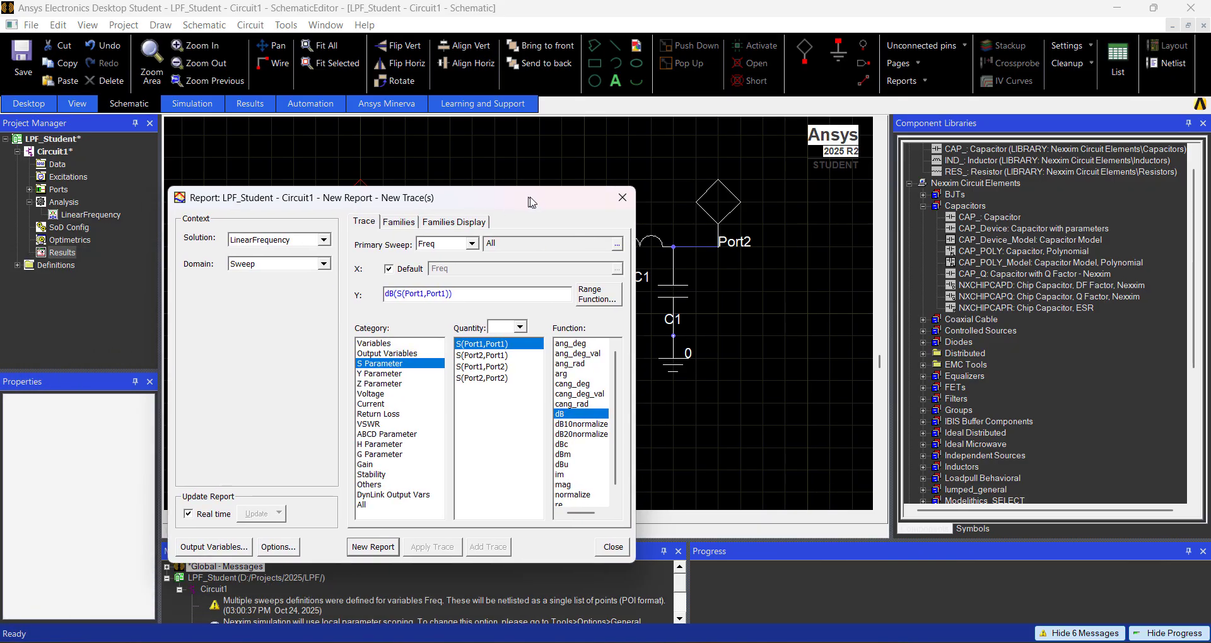
left_click(493, 362)
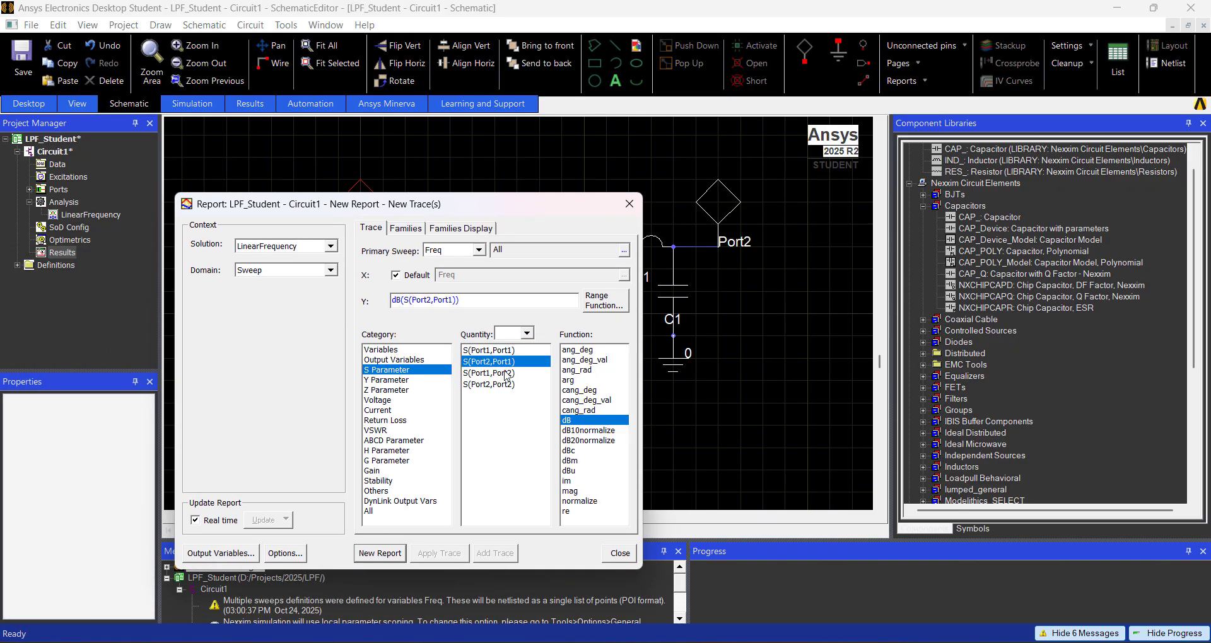
left_click(505, 373, "ctrl")
left_click(505, 372, "ctrl")
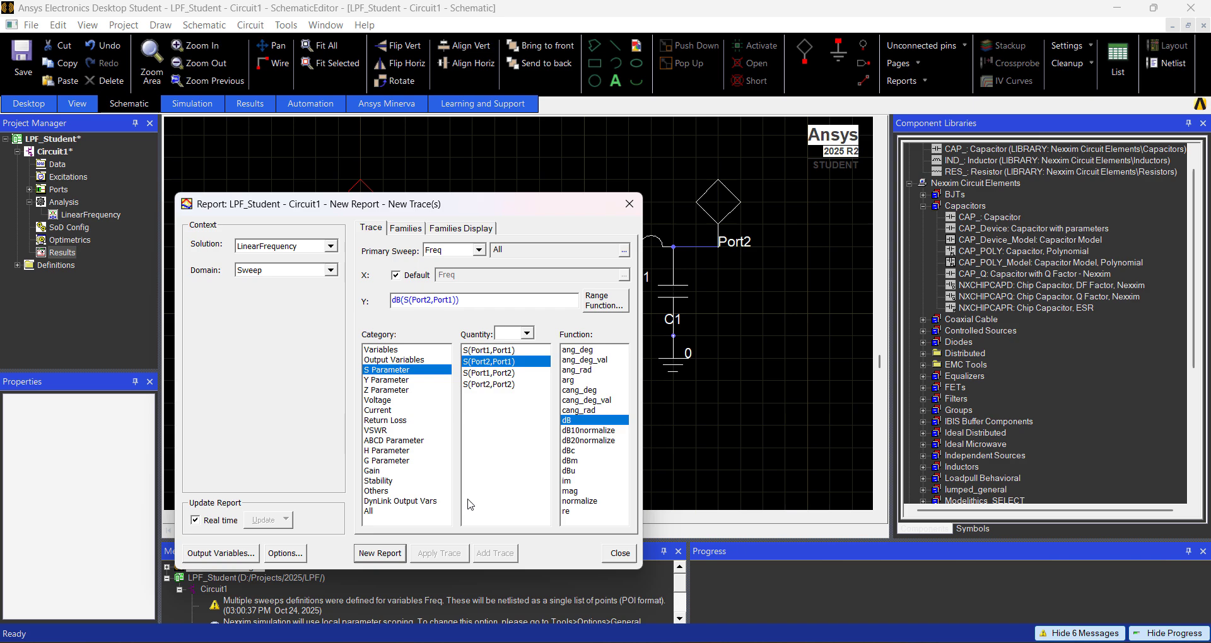
left_click(383, 558)
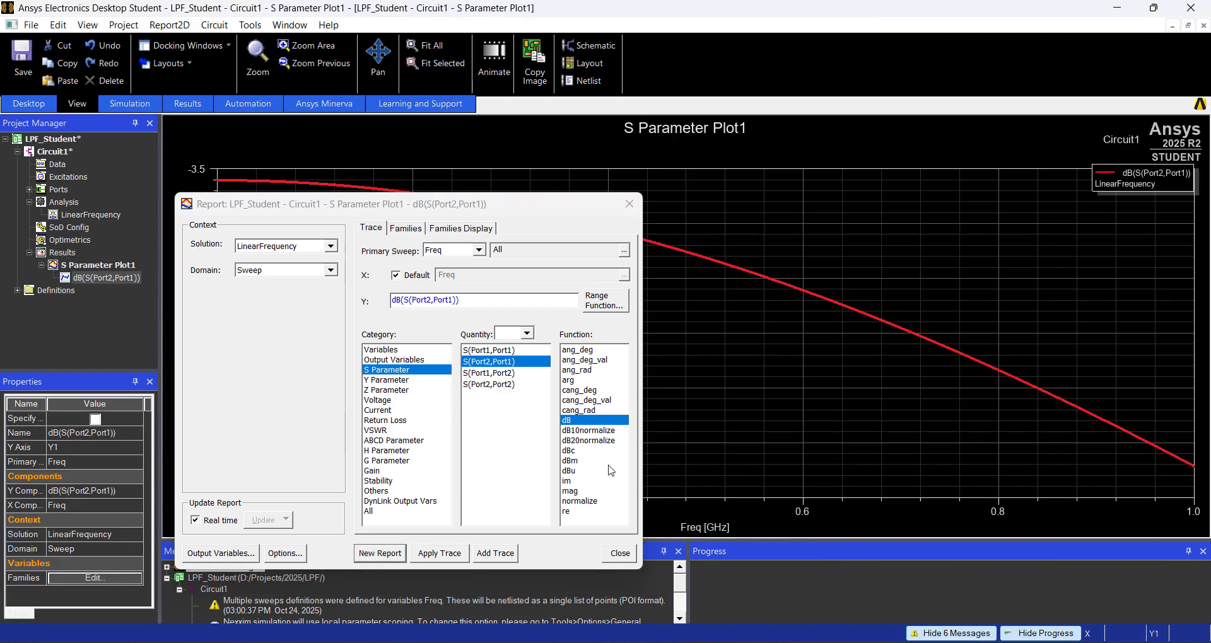
left_click(620, 554)
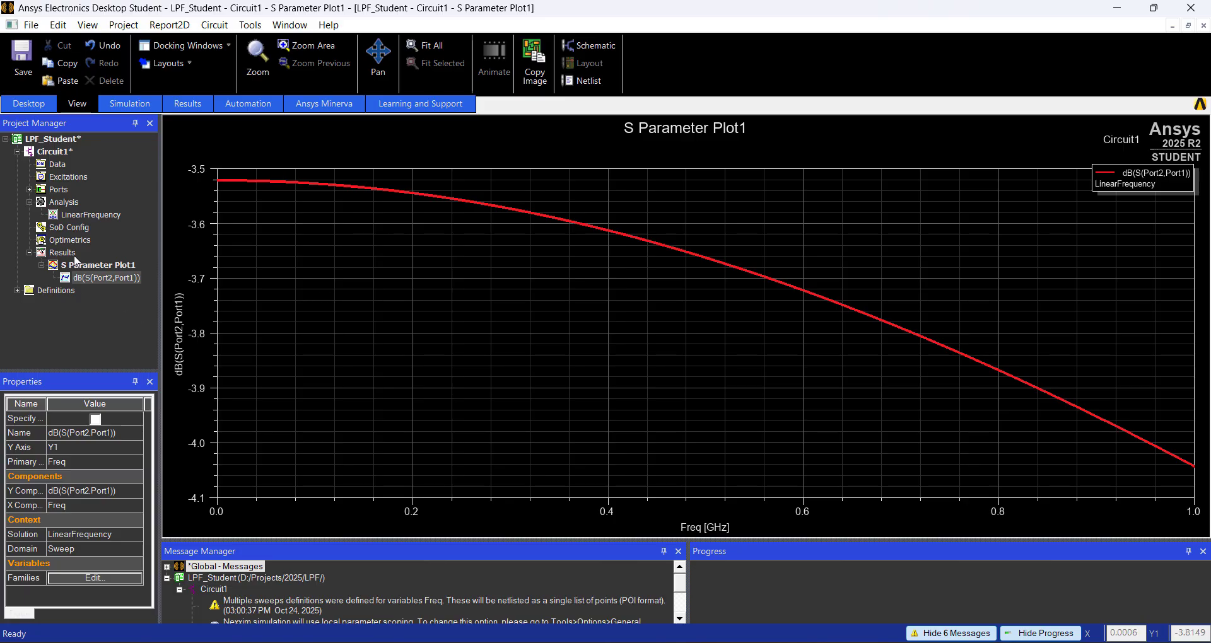
Change the LinearFrequency sweep end from 1GHz to 10GHz and re-run the analysis.
double_click(88, 216)
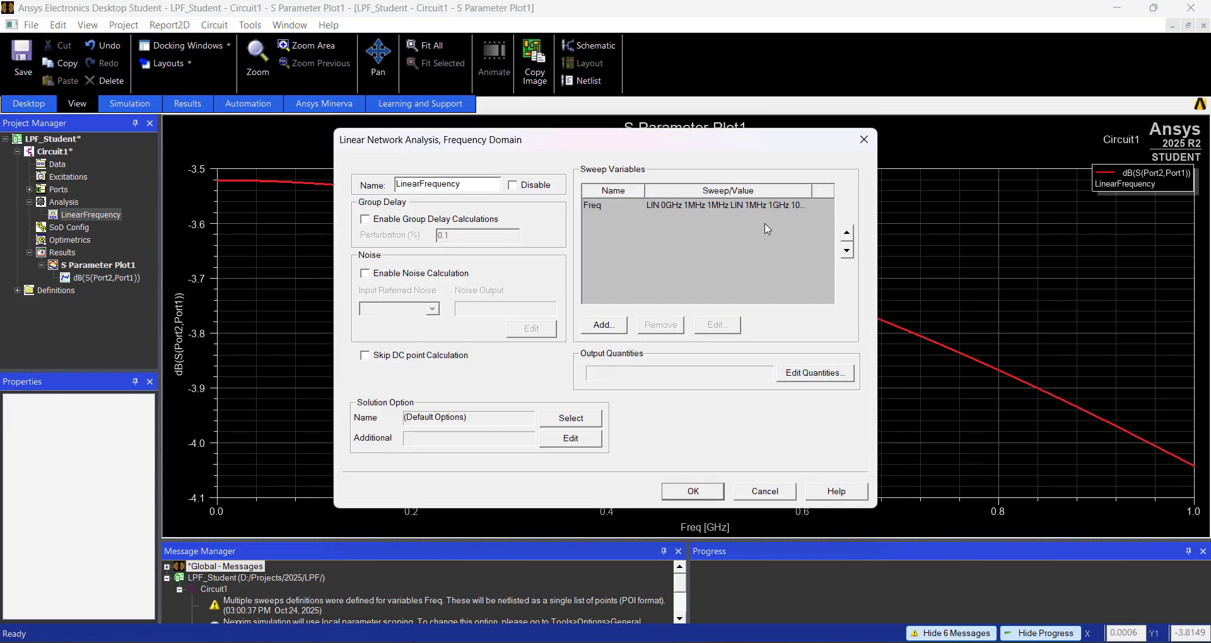
double_click(770, 212)
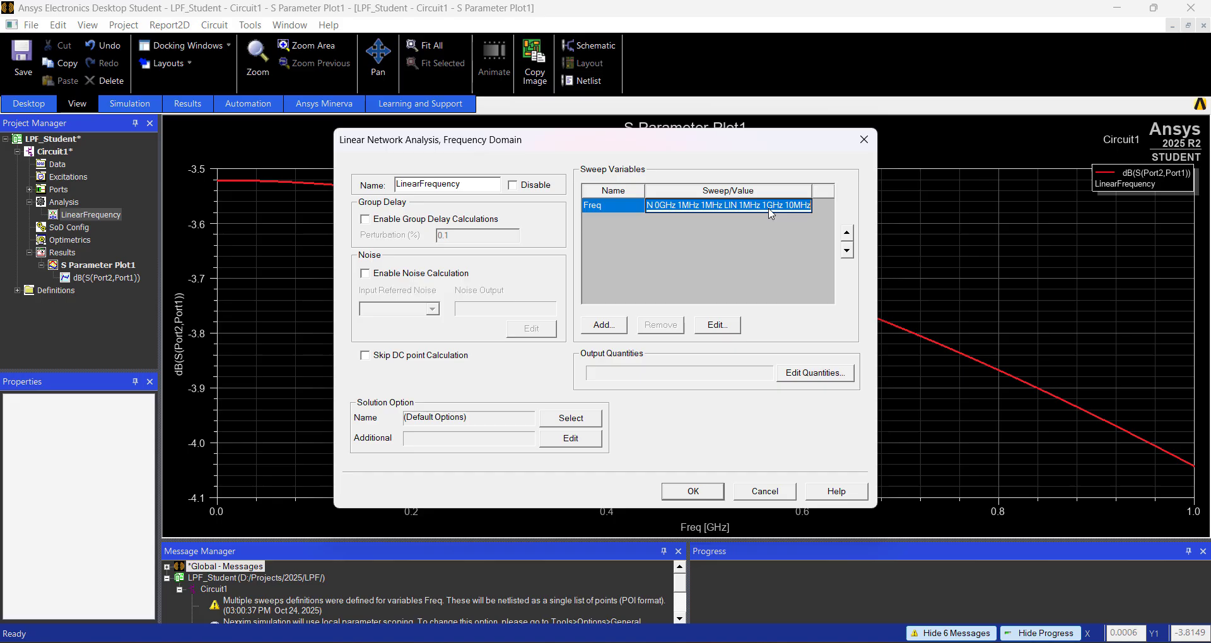
left_click(769, 207)
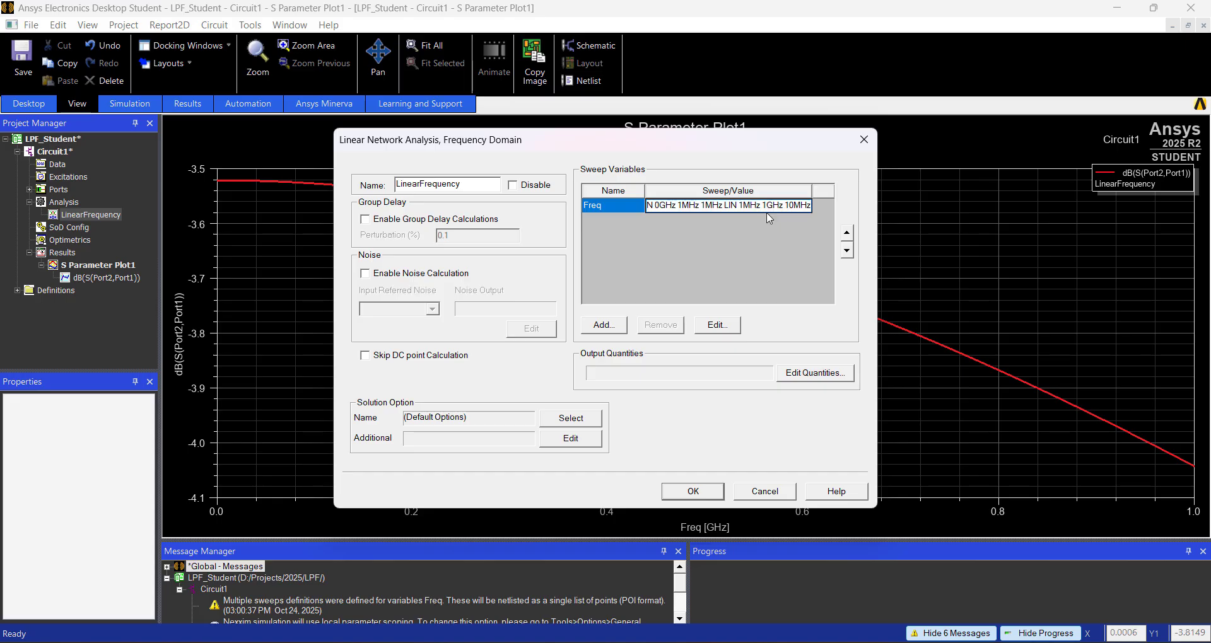
type("0")
left_click(716, 495)
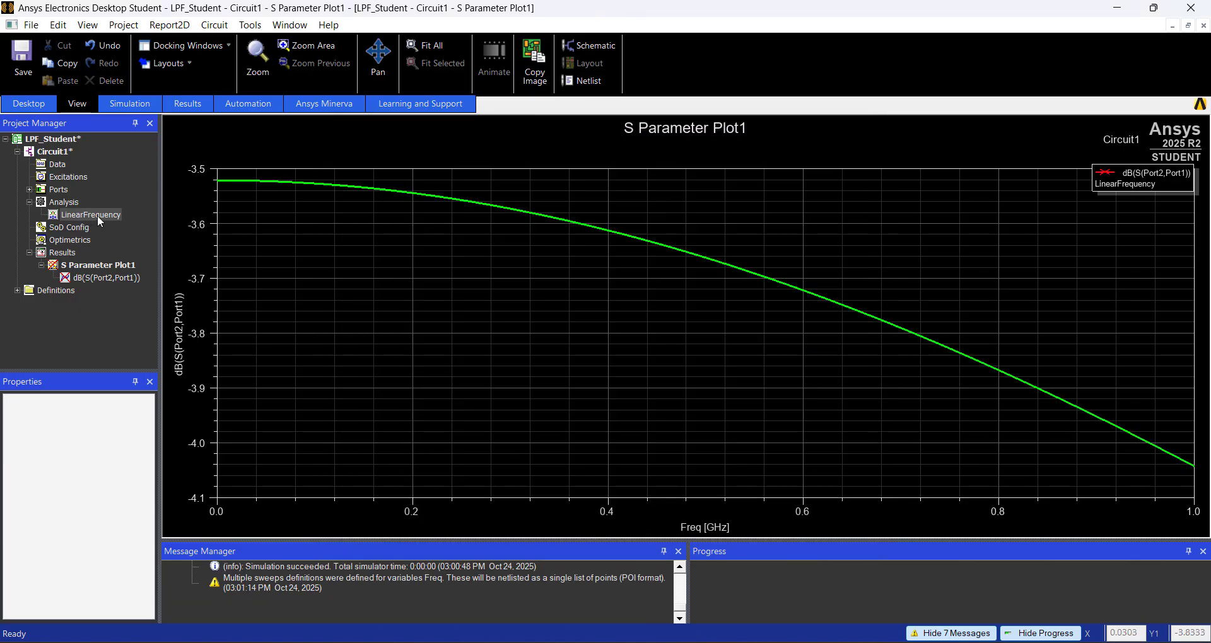
right_click(97, 215)
left_click(123, 281)
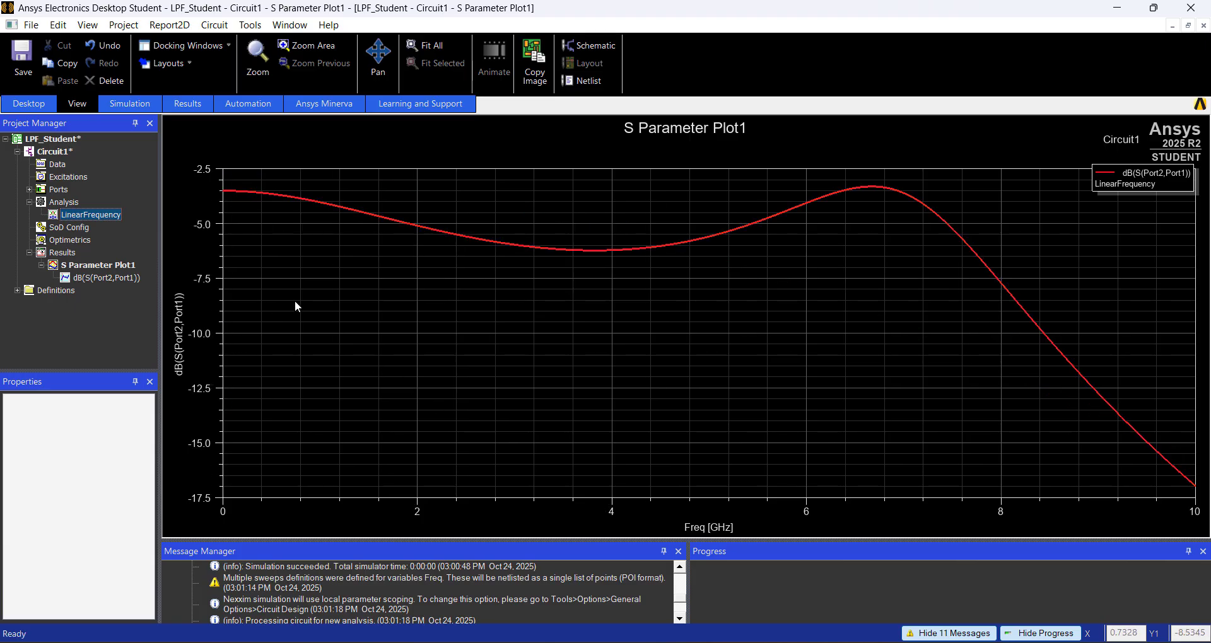
Create Smith chart S Parameter Chart1 plotting S(Port2,Port1) from LinearFrequency.
right_click(61, 253)
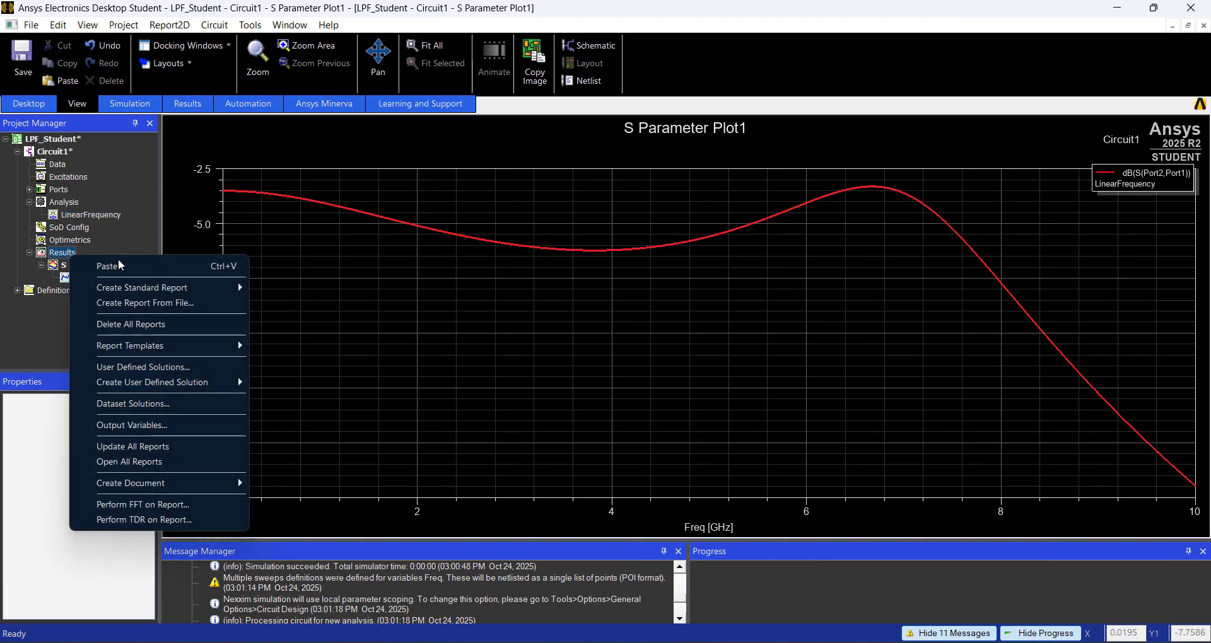
mouse_move(154, 289)
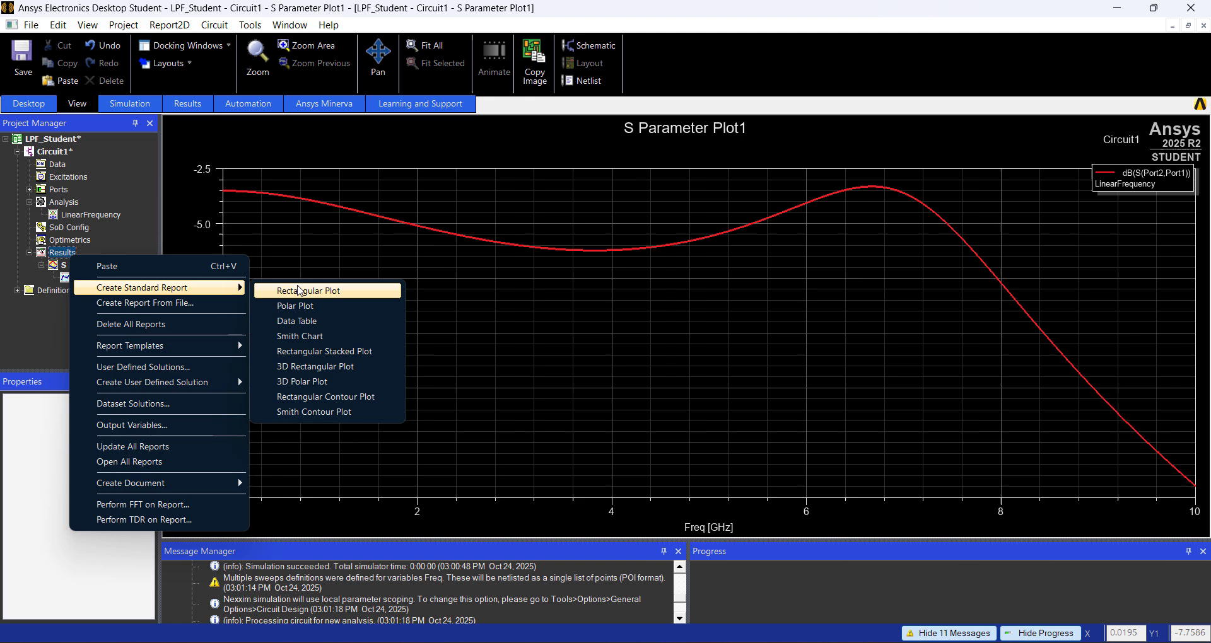
left_click(298, 336)
left_click(498, 336)
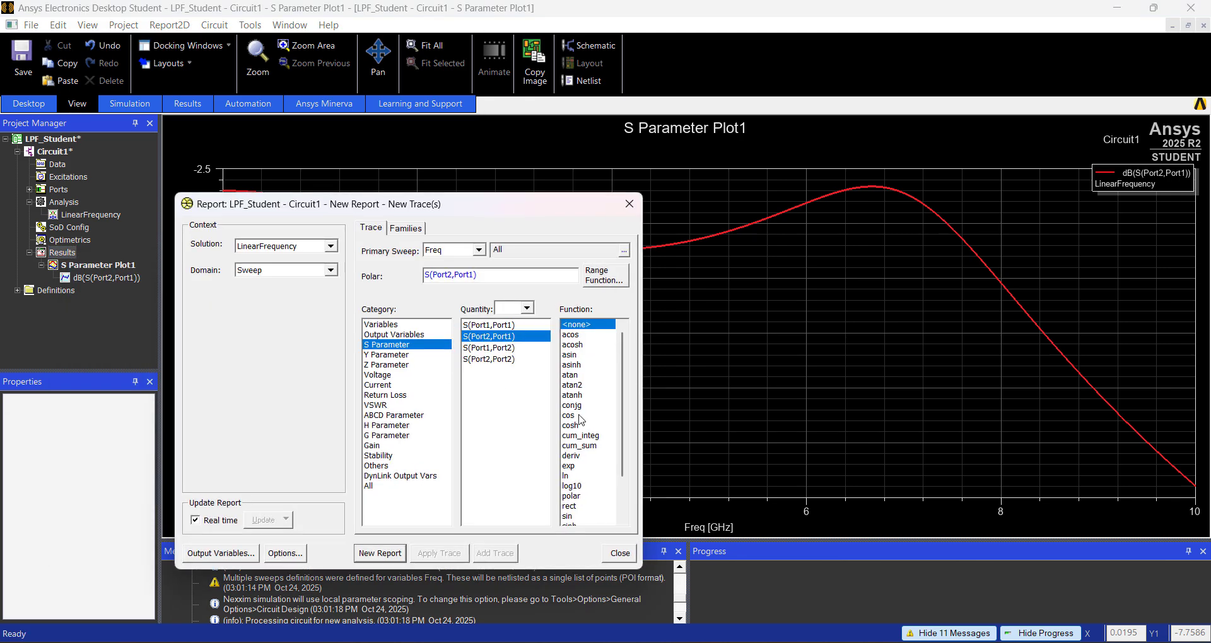
left_click(379, 555)
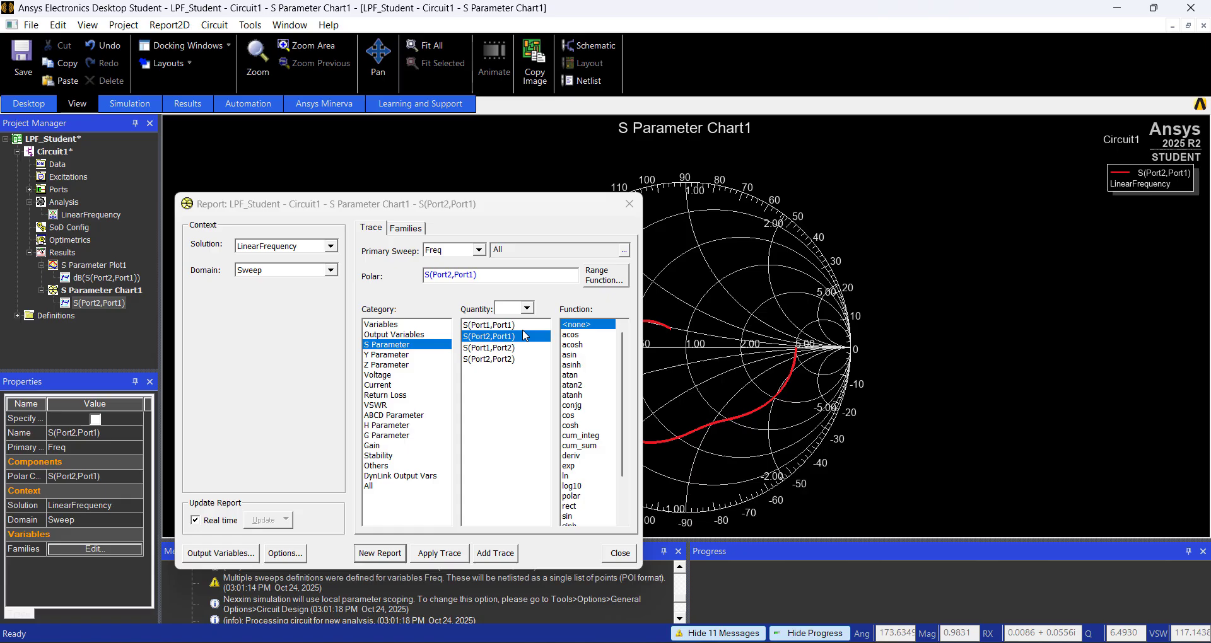
left_click(629, 204)
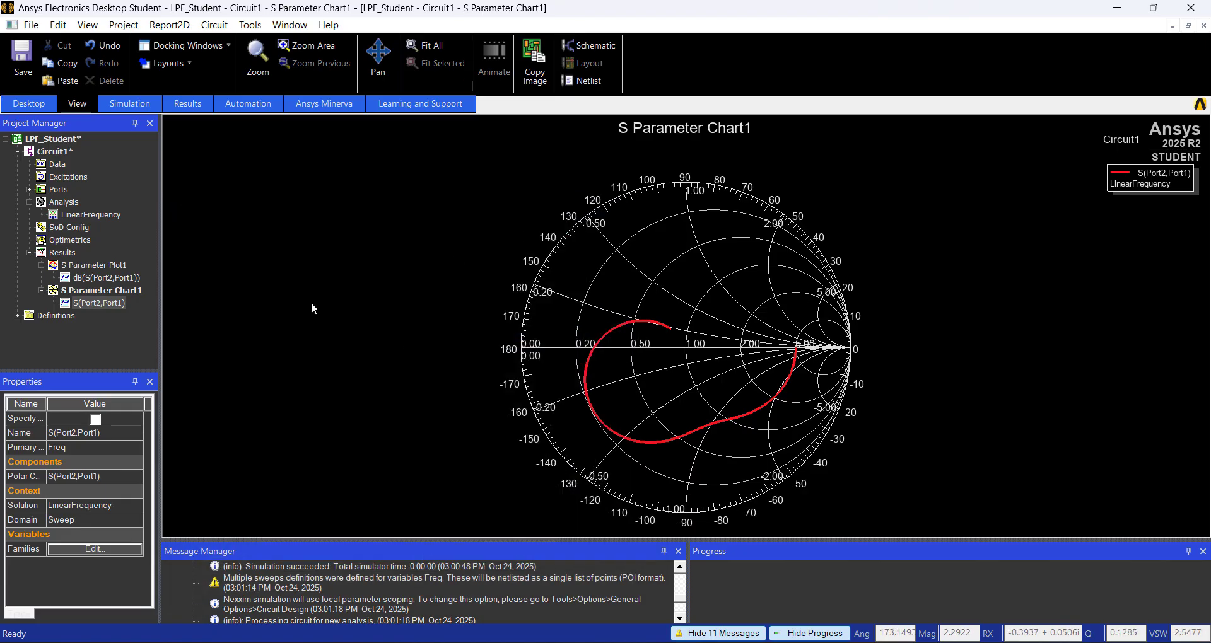
Tile the windows, close the schematic, and tile Chart1 and Plot1 vertically side by side.
left_click(291, 26)
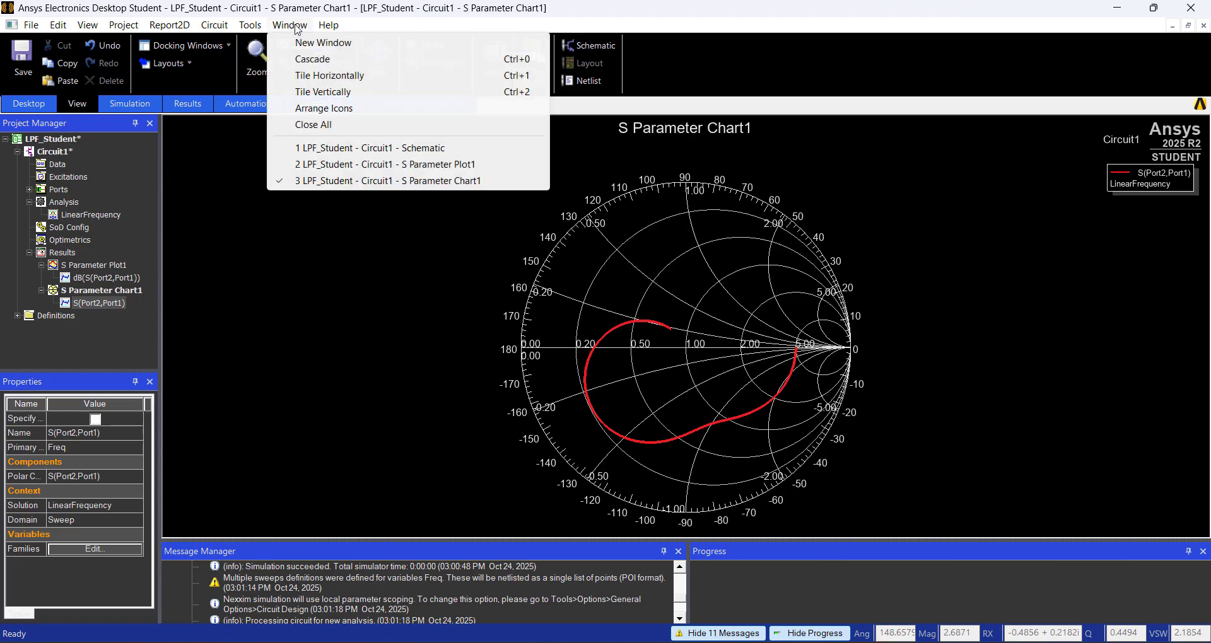
left_click(303, 75)
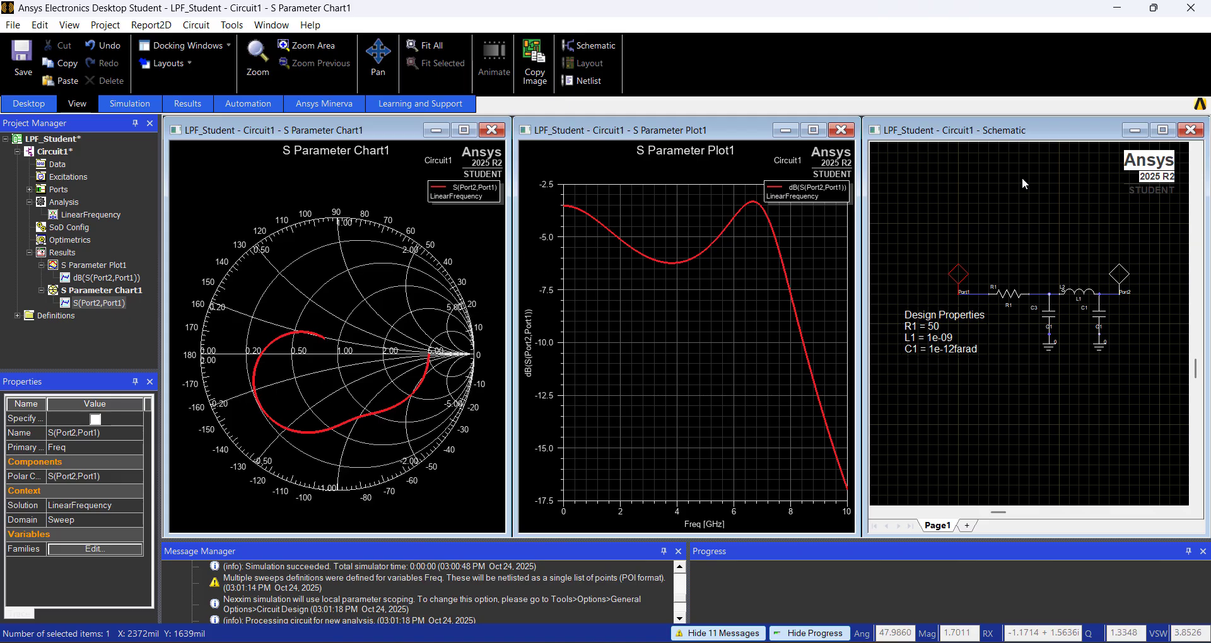
left_click(1188, 132)
left_click(1188, 131)
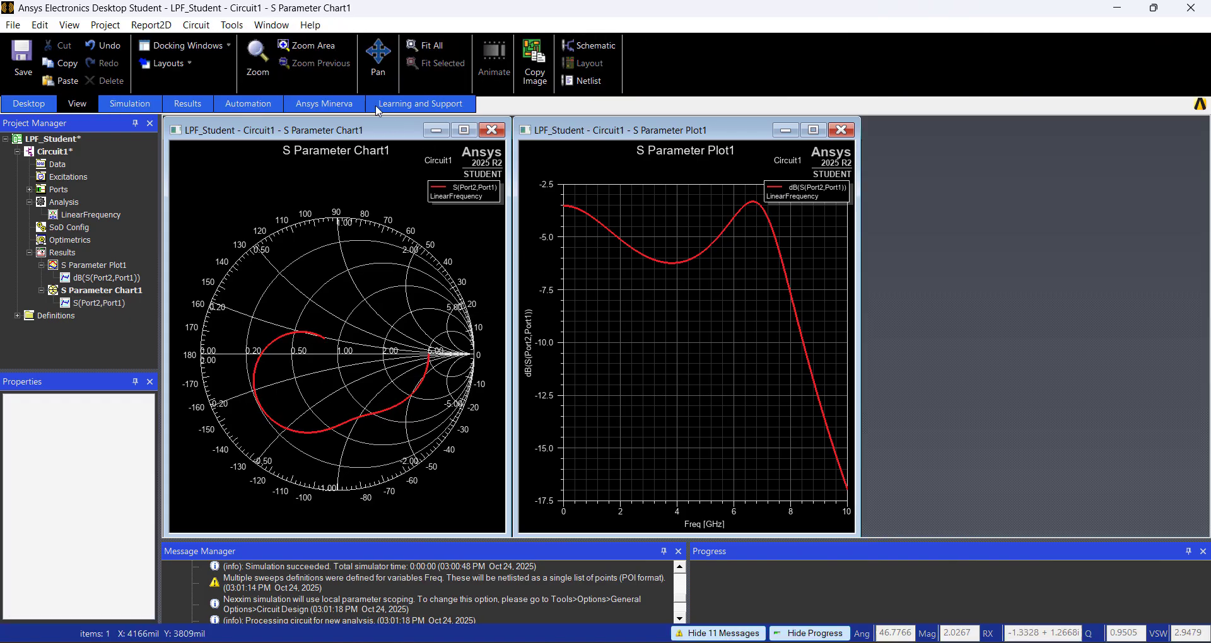
left_click(271, 24)
left_click(285, 92)
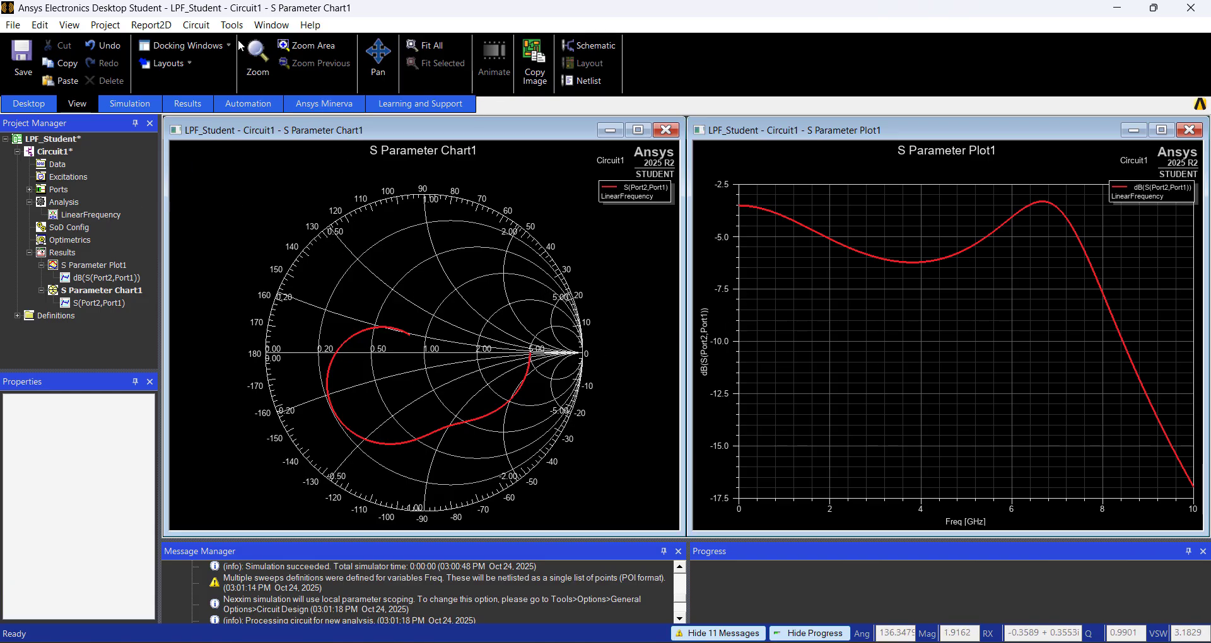
Select Circuit1 and widen the Value column to show R1 = 50, L1 = 1e-09, C1 = 1e-12.
left_click(56, 152)
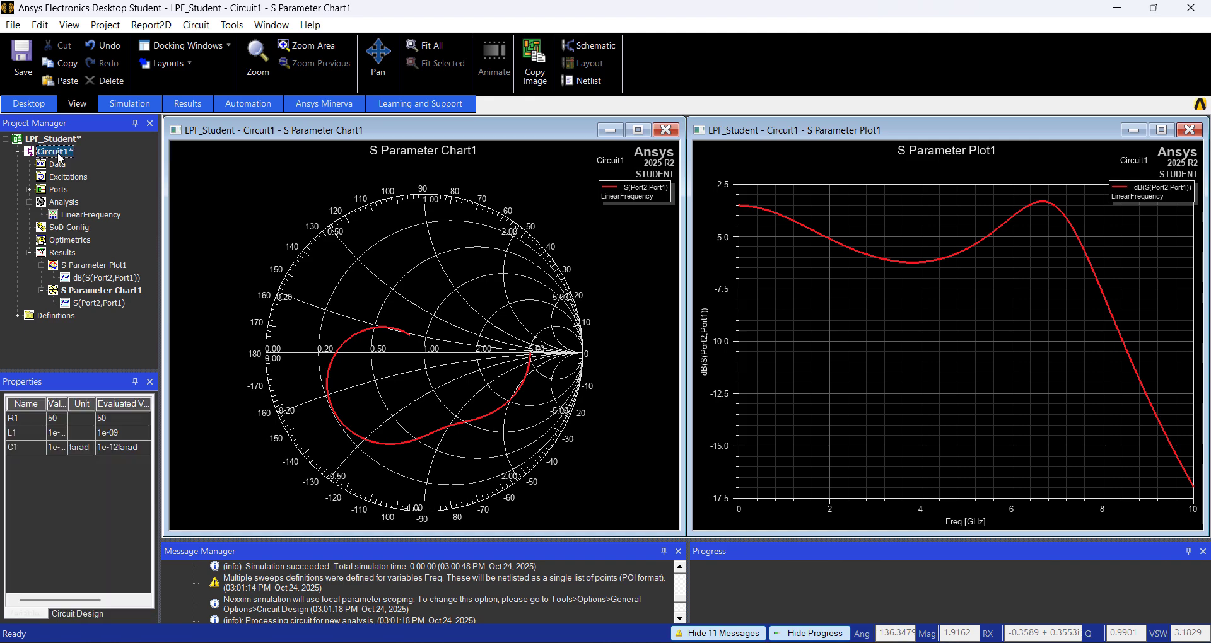
double_click(69, 404)
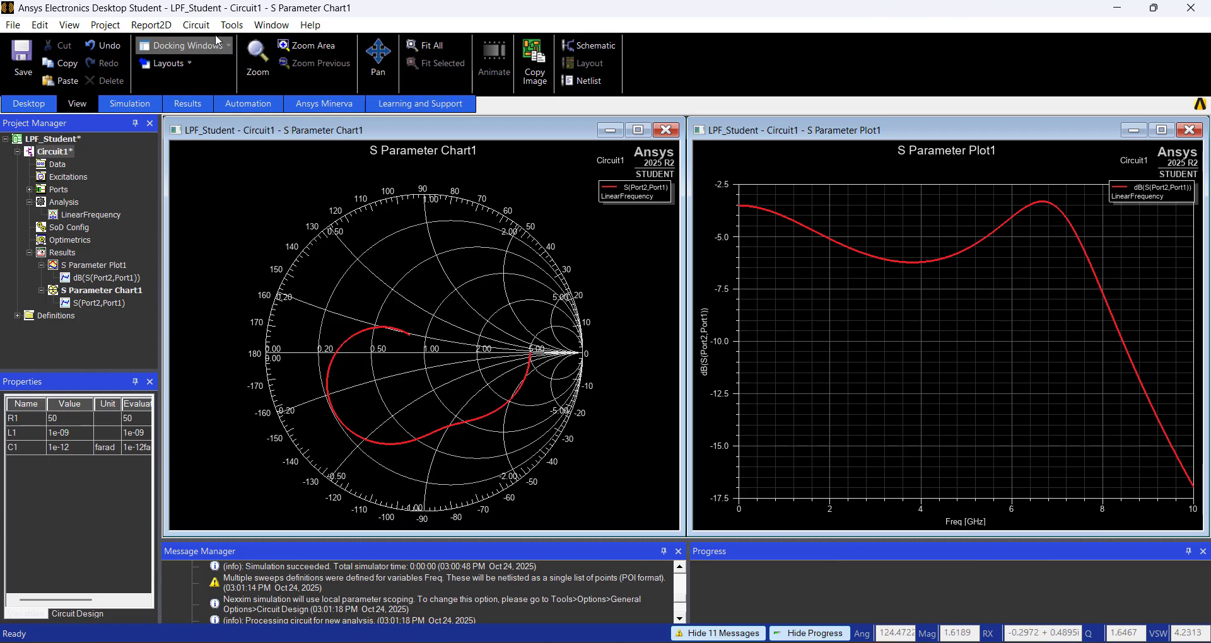
Open Circuit1's local variable tuning table and set R1's tuning max to 100, step 1.
left_click(197, 25)
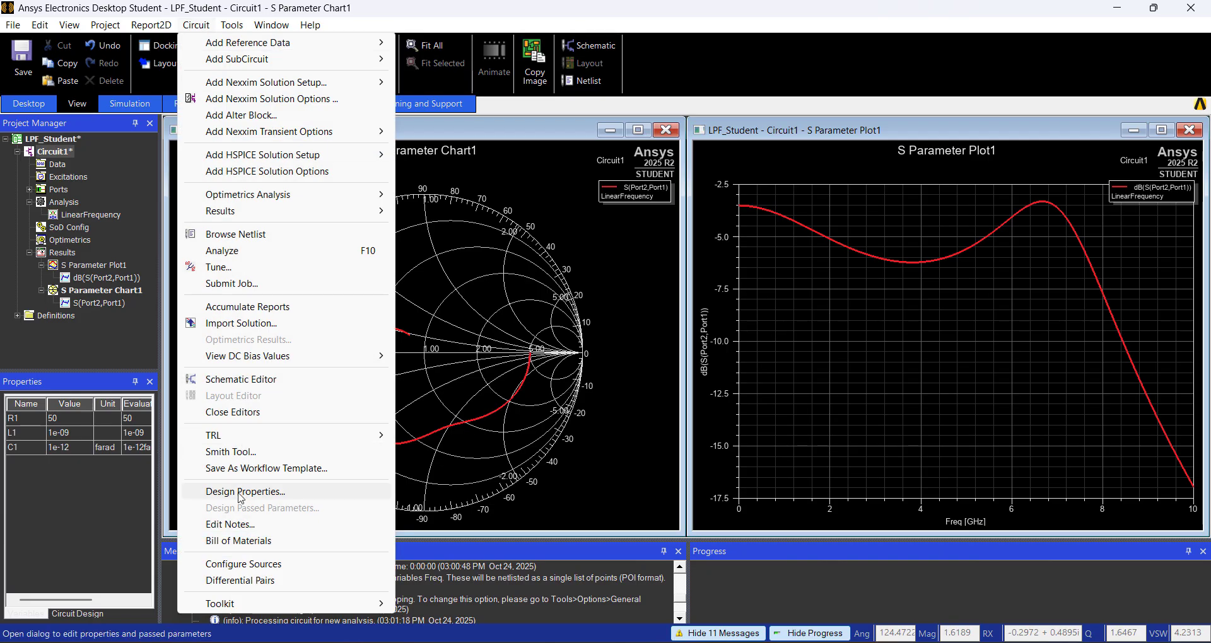
left_click(241, 492)
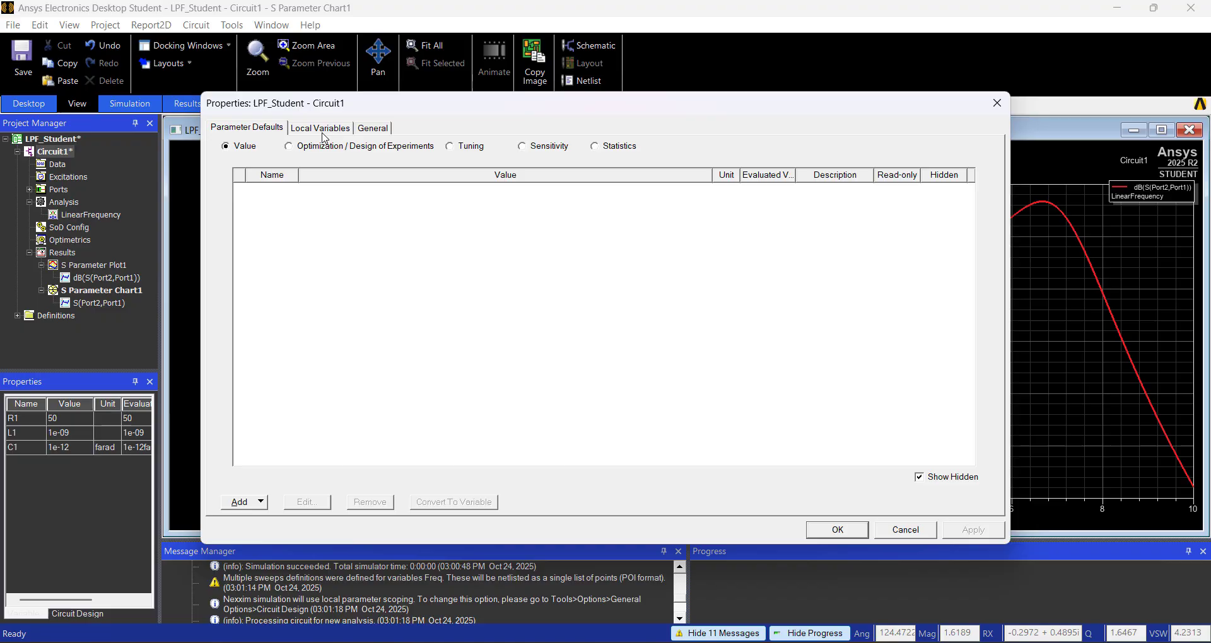
left_click(323, 129)
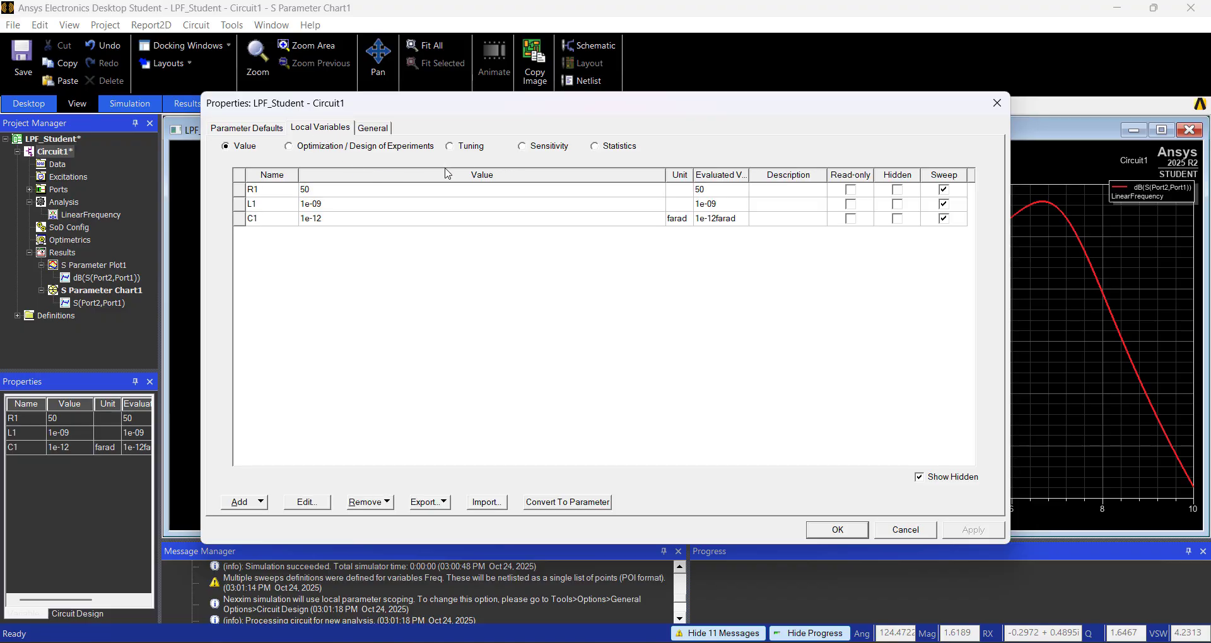
left_click(470, 150)
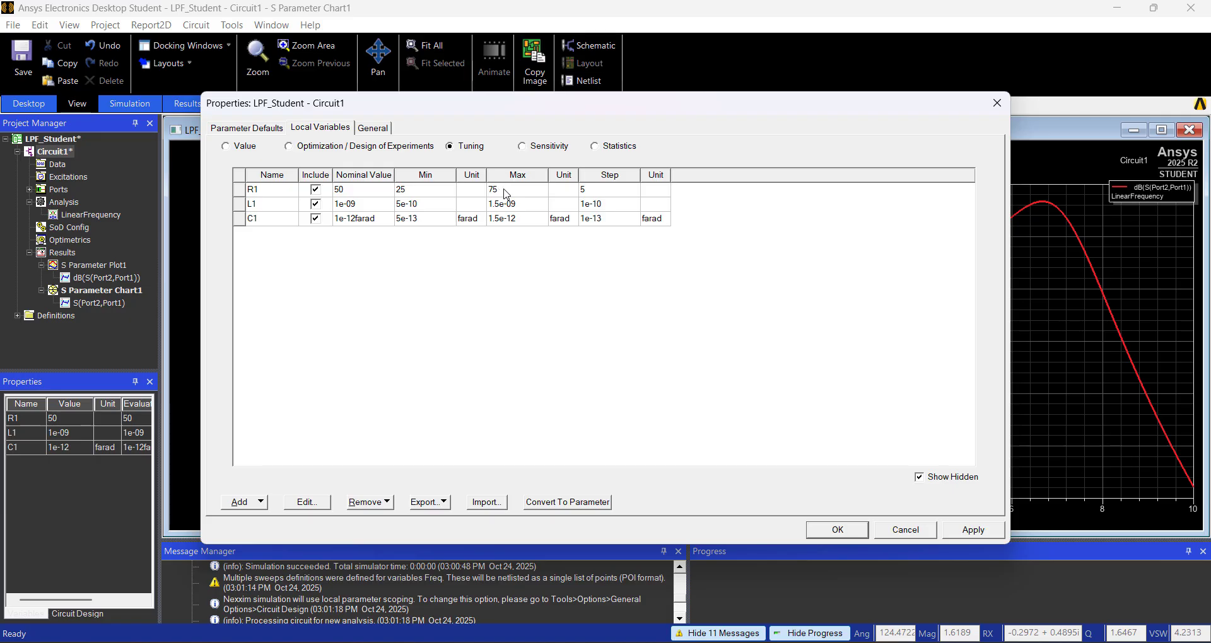
left_click(507, 190)
type("1")
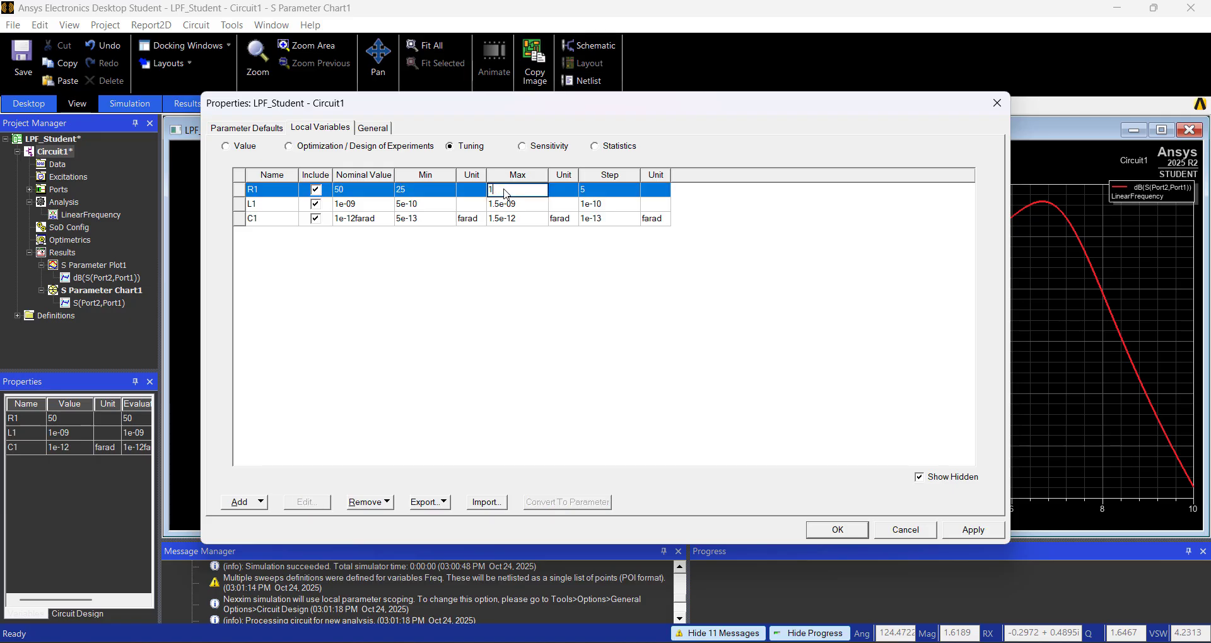
type("00")
key("Tab")
type("1")
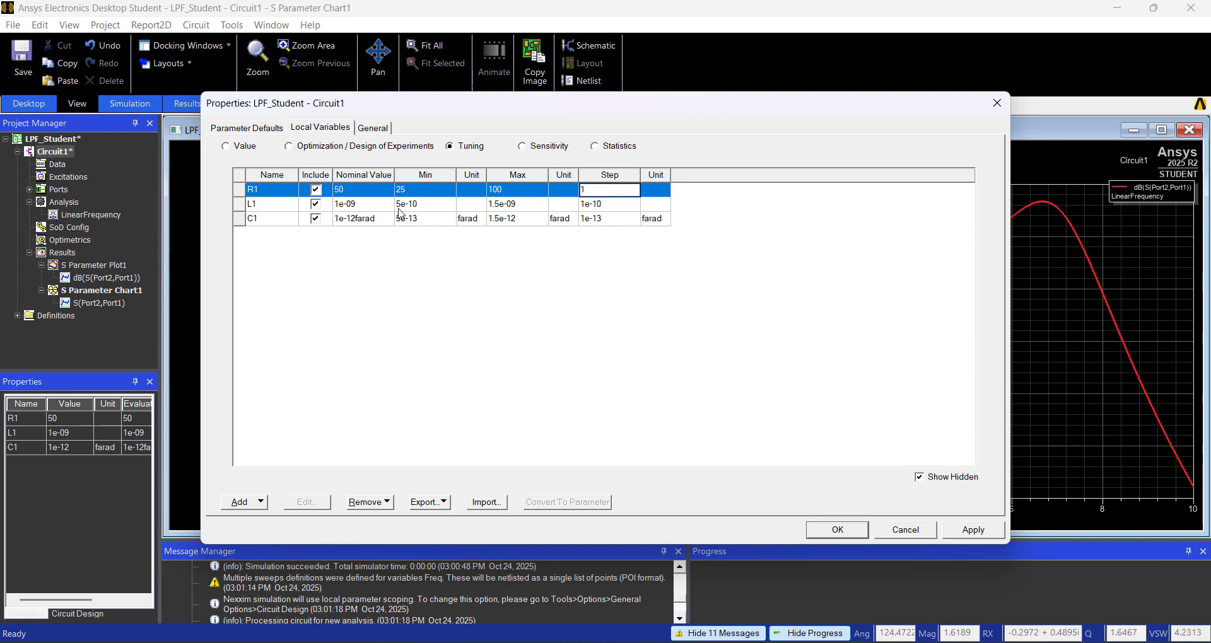
Set L1's tuning range to min 1e-09, max 1e-07, step 1e-09.
left_click(410, 205)
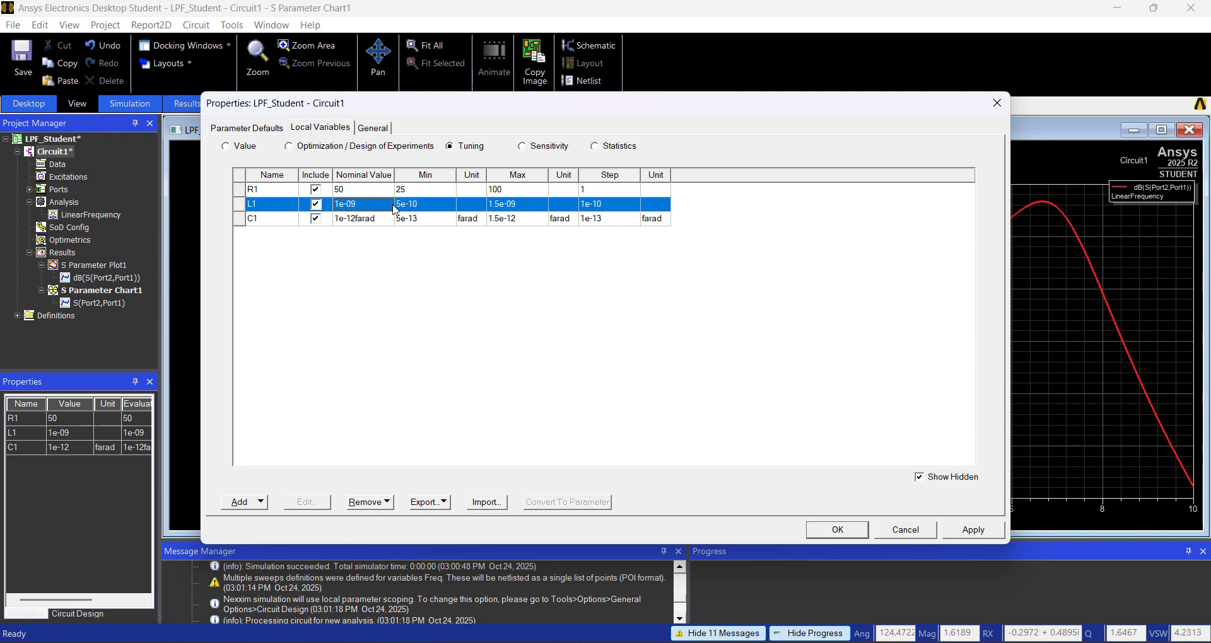
type("1e-")
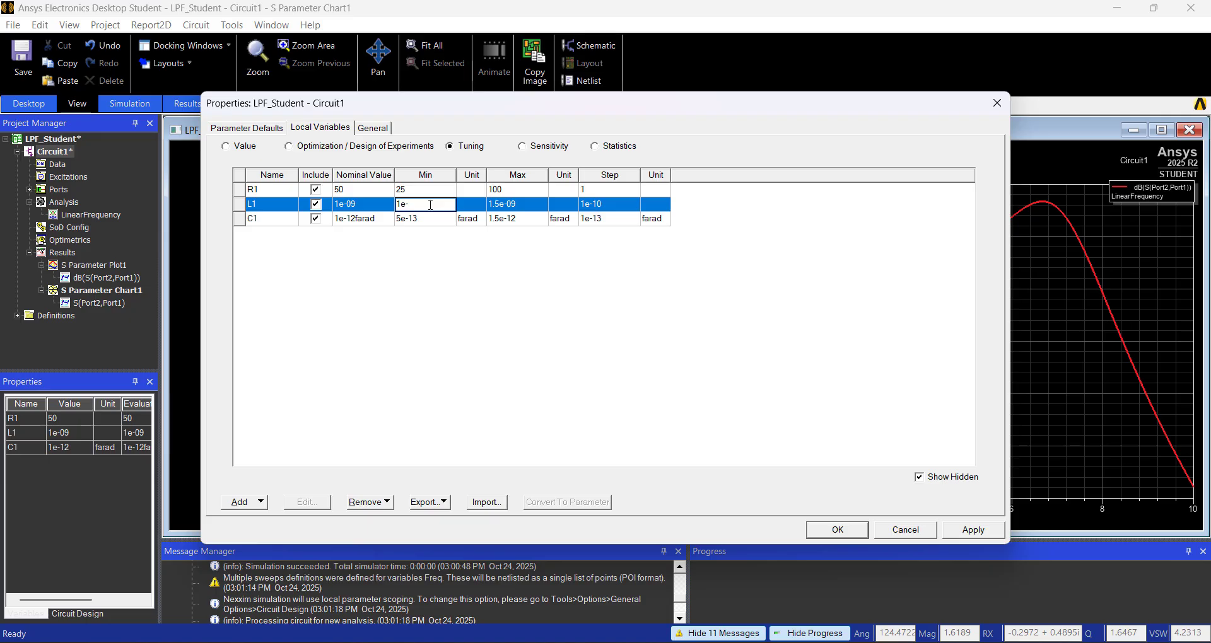
type("09")
key("Tab")
left_click(503, 205)
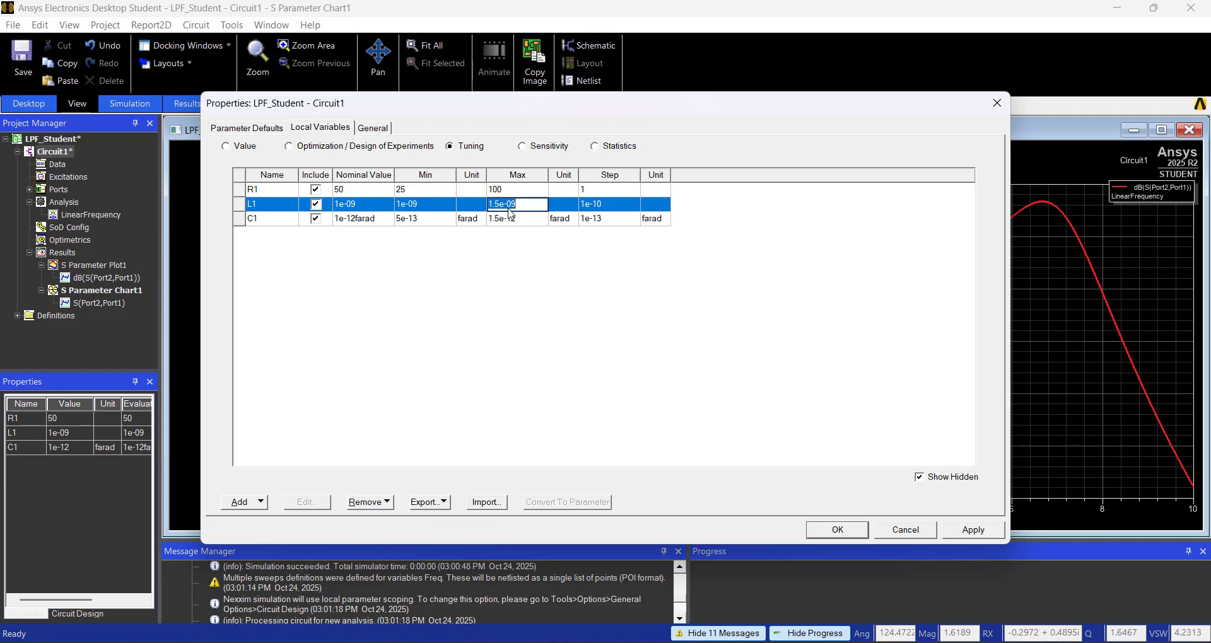
type("100")
left_click(594, 210)
type("1")
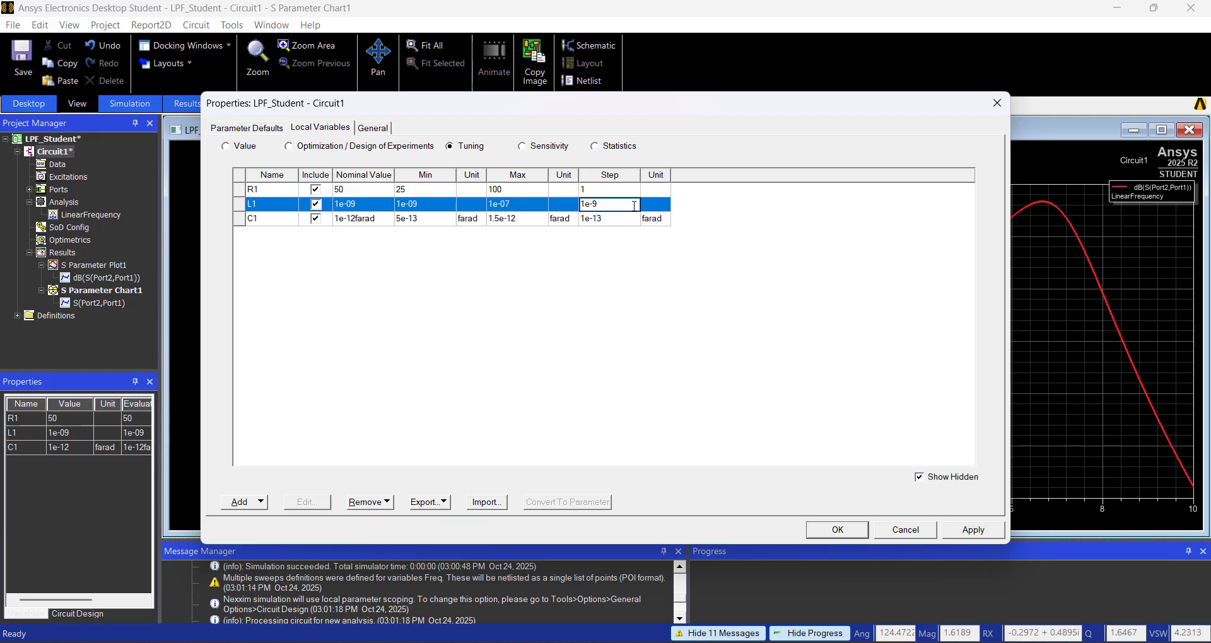
key("Tab")
Set C1's tuning range to min 1e-12, max 1e-10, step 1e-12 farad.
left_click(415, 218)
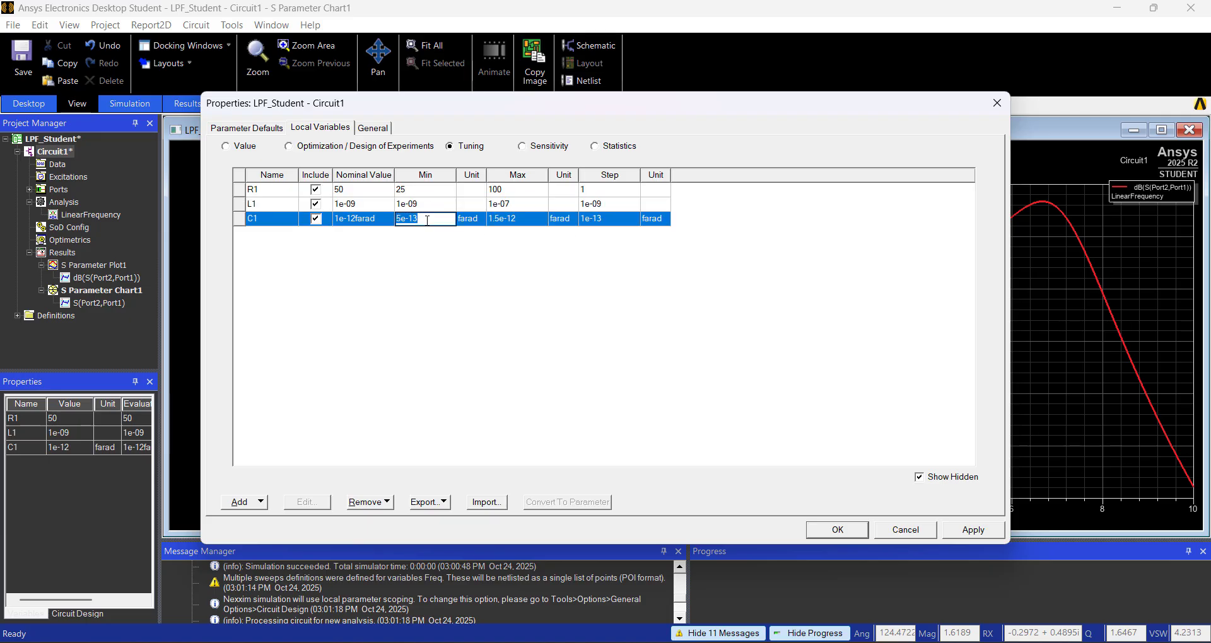
type("1")
key("Tab")
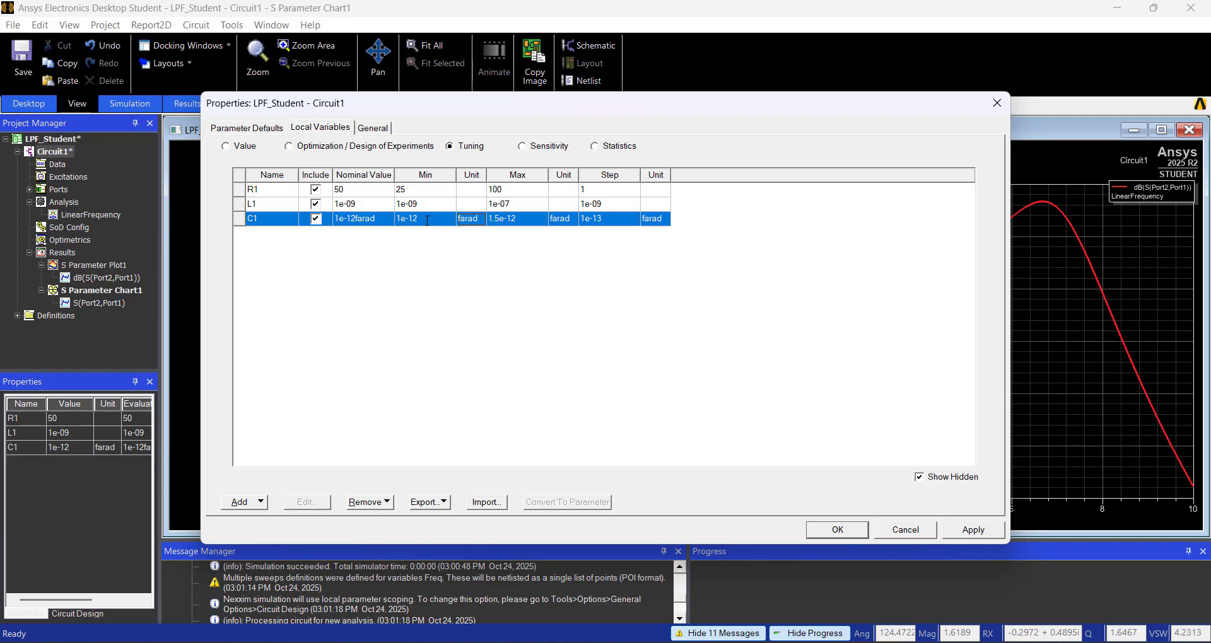
key("Tab")
type("1")
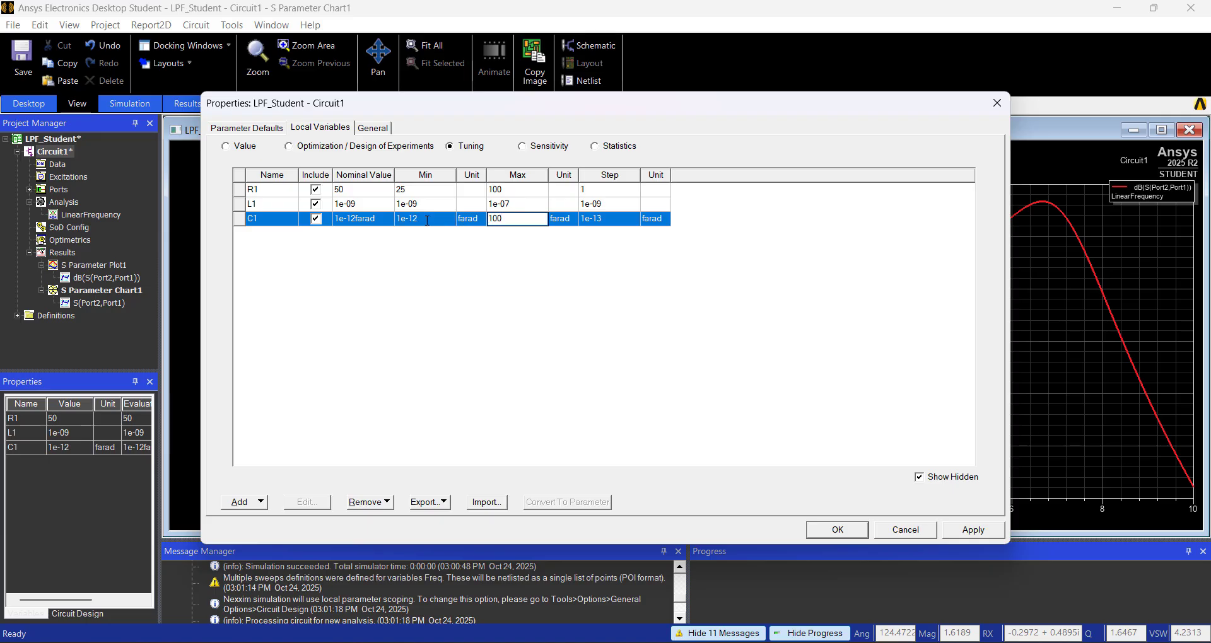
type("00e-12")
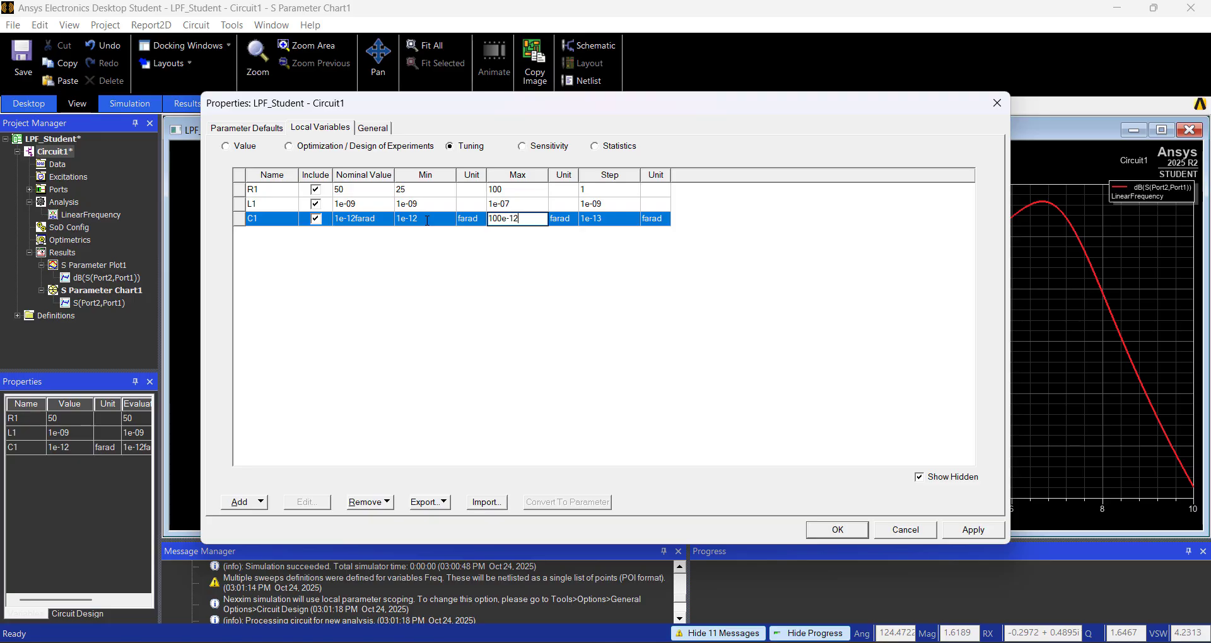
key("Tab")
type("1")
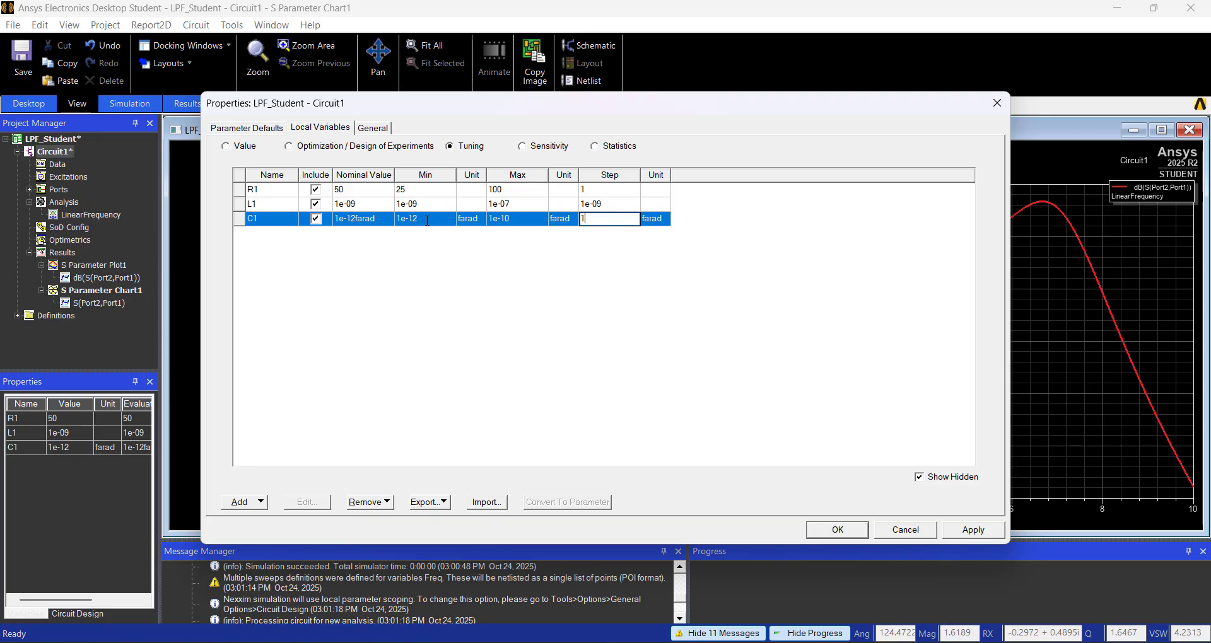
type("e-12")
key("Tab")
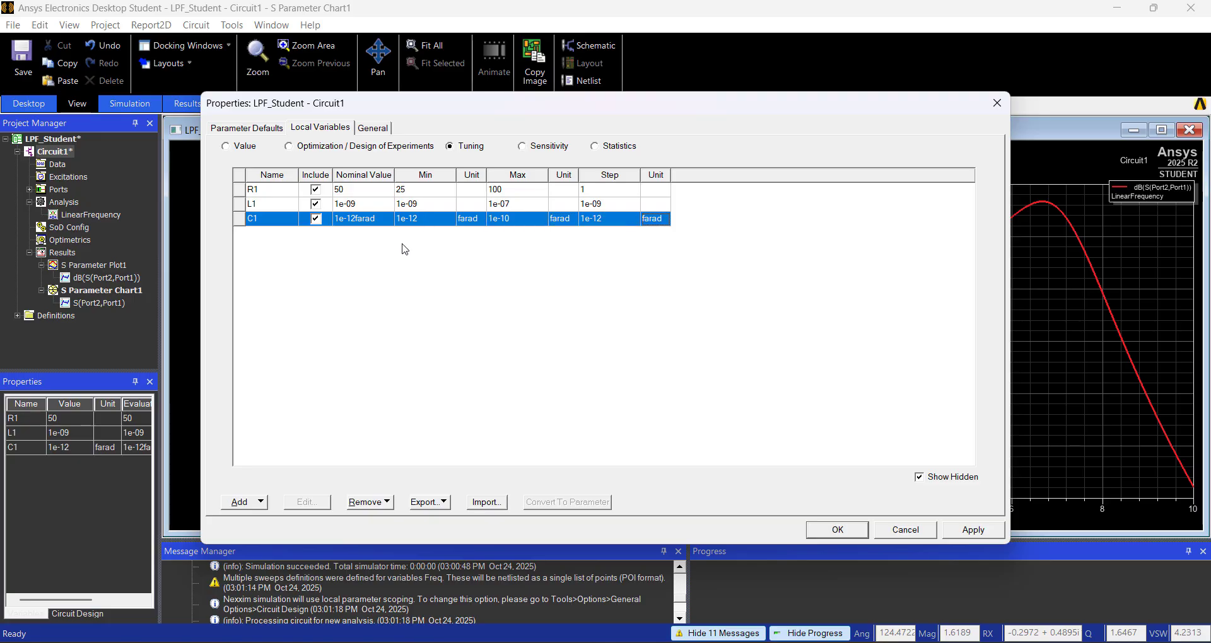
Apply the tuning ranges and open the Tune dialog with Browse available variations unchecked.
left_click(847, 532)
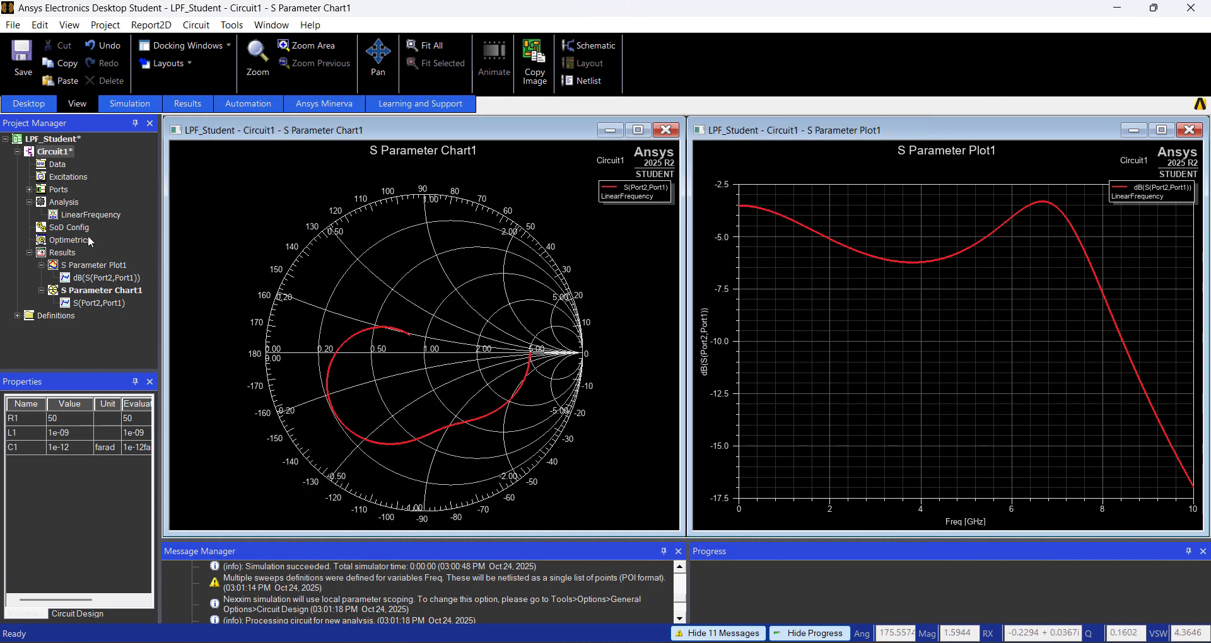
right_click(78, 241)
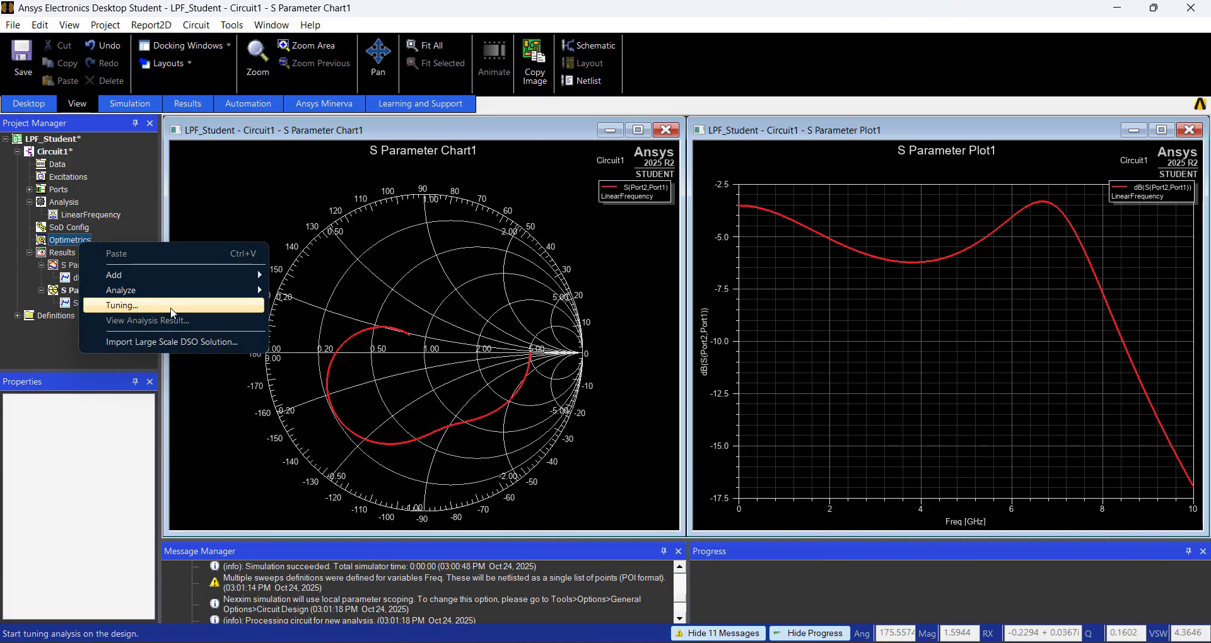
left_click(172, 306)
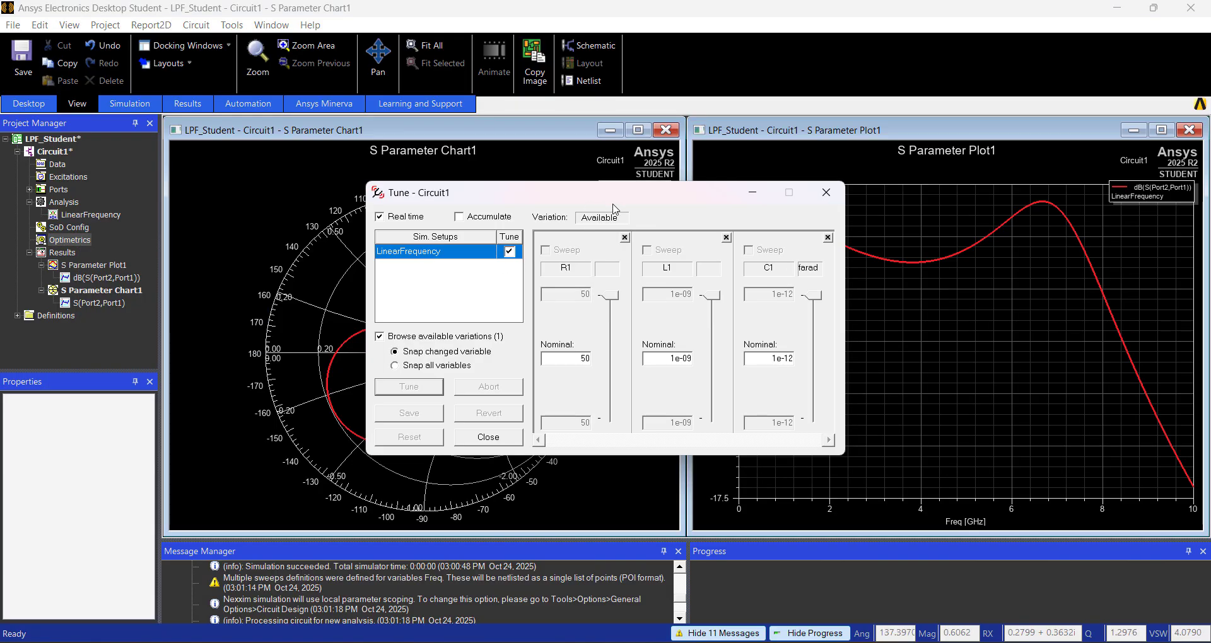
left_click_drag(605, 193, 760, 312)
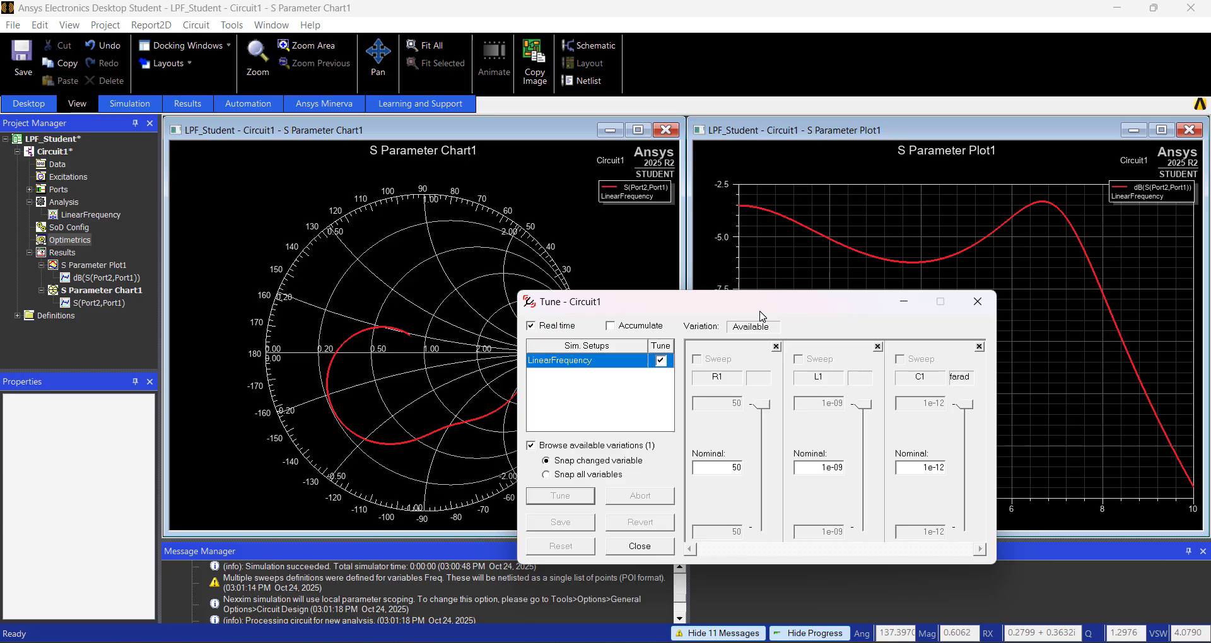
left_click(531, 445)
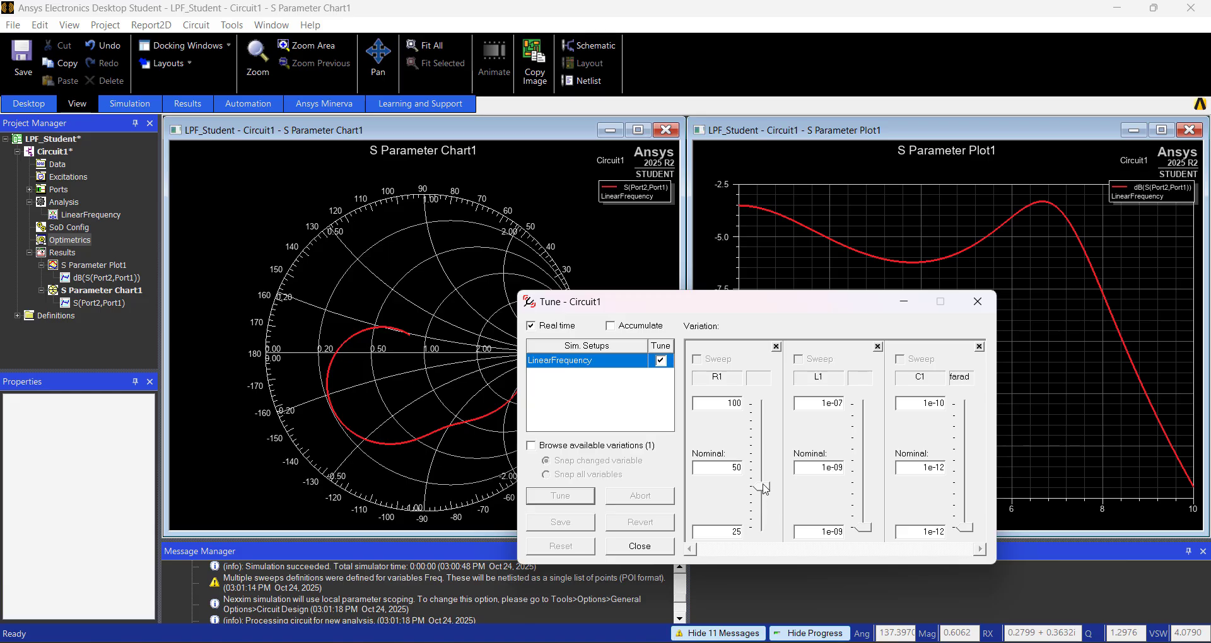
Retune R1 to 63 and L1 to 6.1e-08 with the live tuning sliders.
left_click_drag(765, 489, 763, 466)
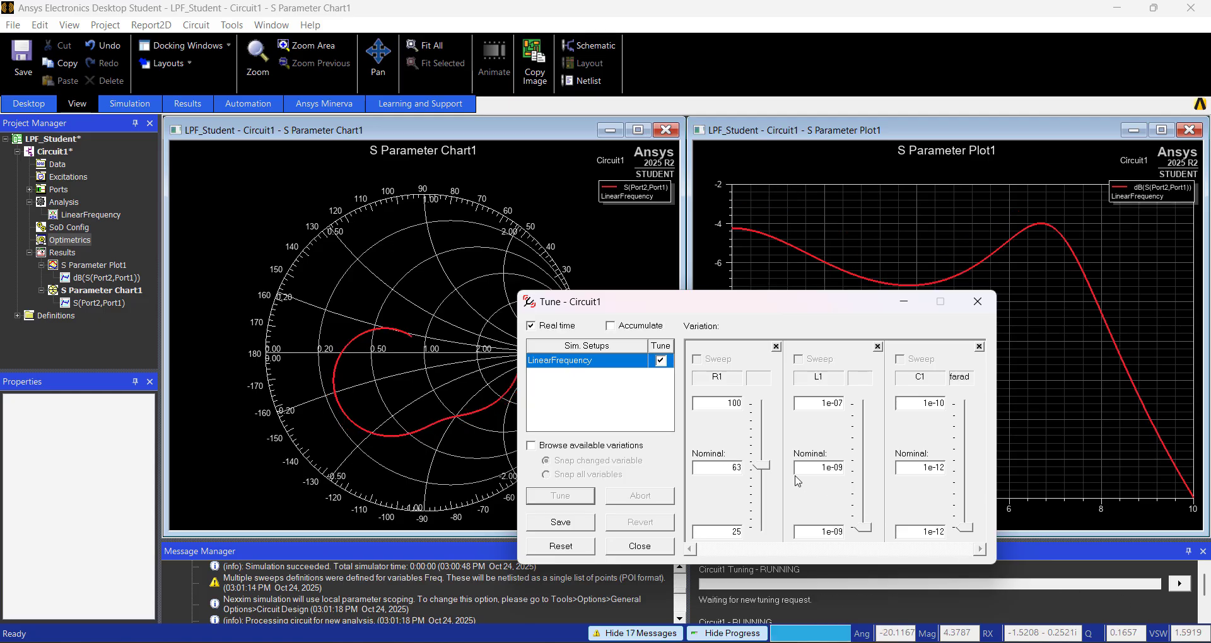
left_click_drag(631, 301, 647, 354)
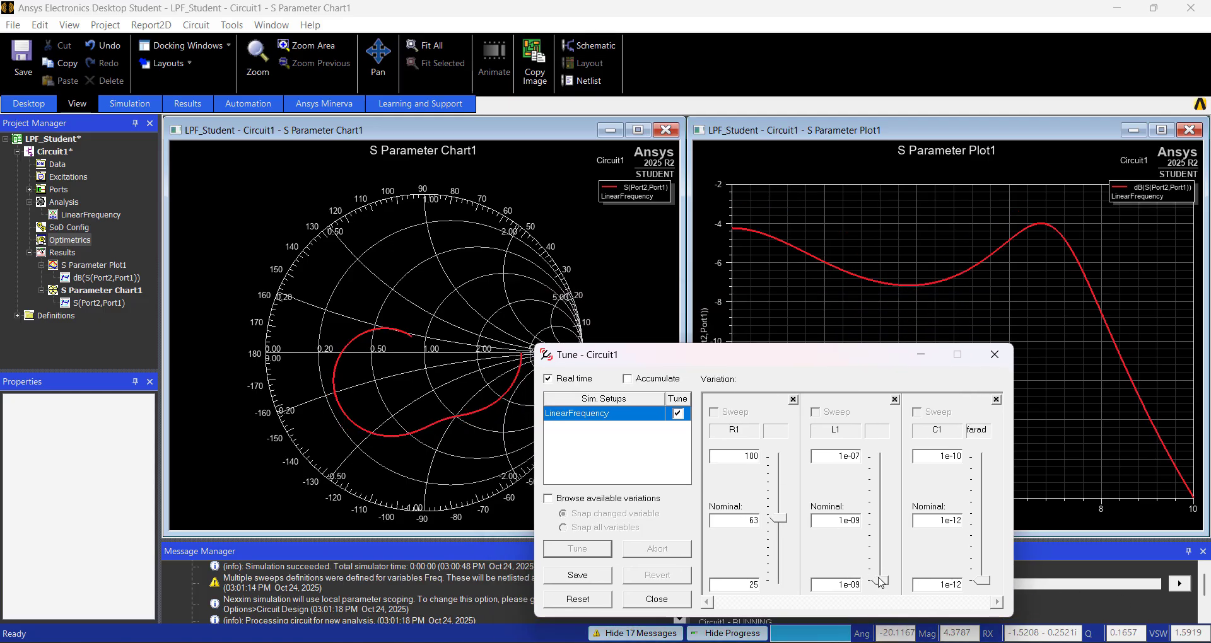
left_click_drag(879, 581, 882, 507)
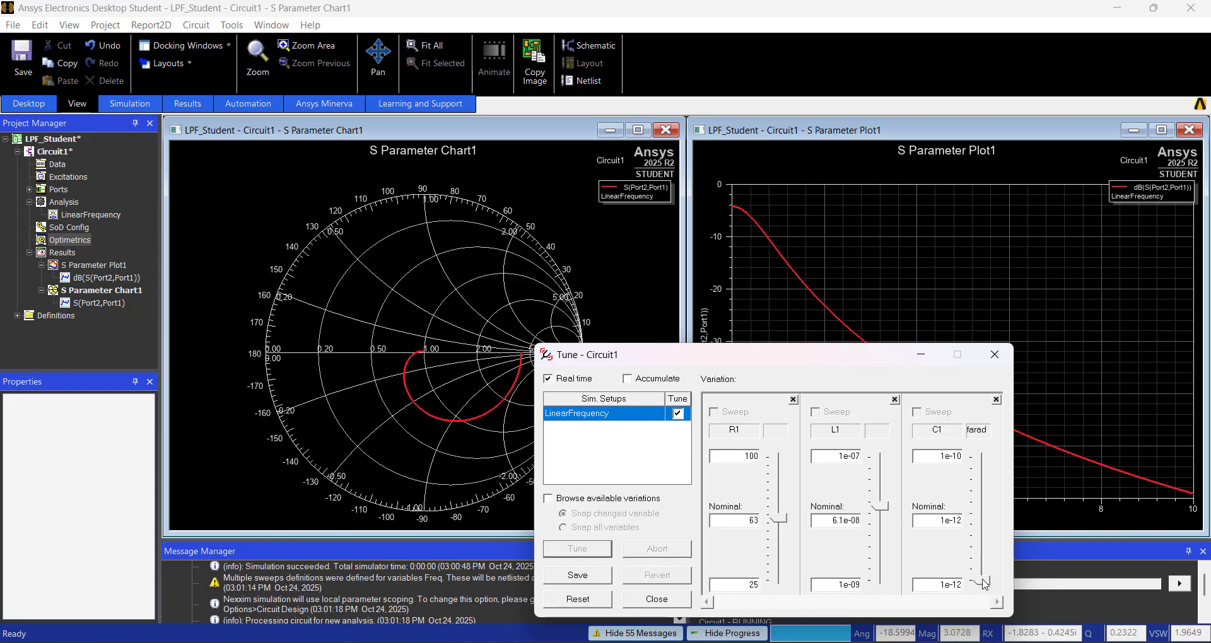
mouse_move(986, 584)
left_mouse_down()
mouse_move(981, 543)
mouse_move(977, 591)
left_mouse_up()
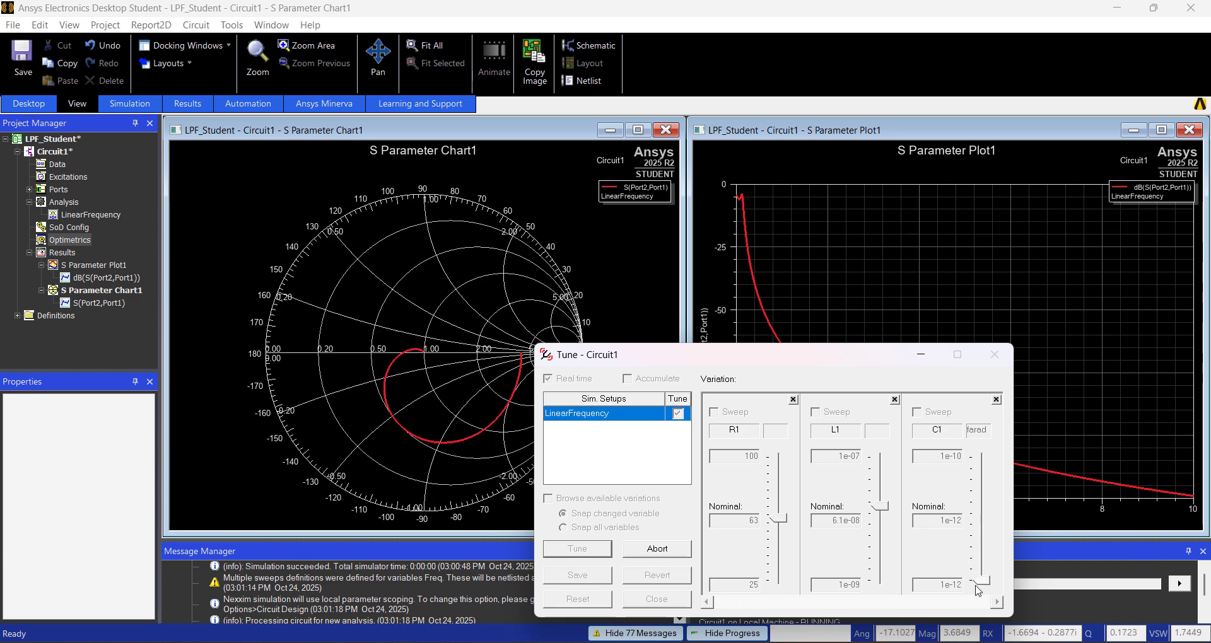
left_click_drag(789, 354, 269, 282)
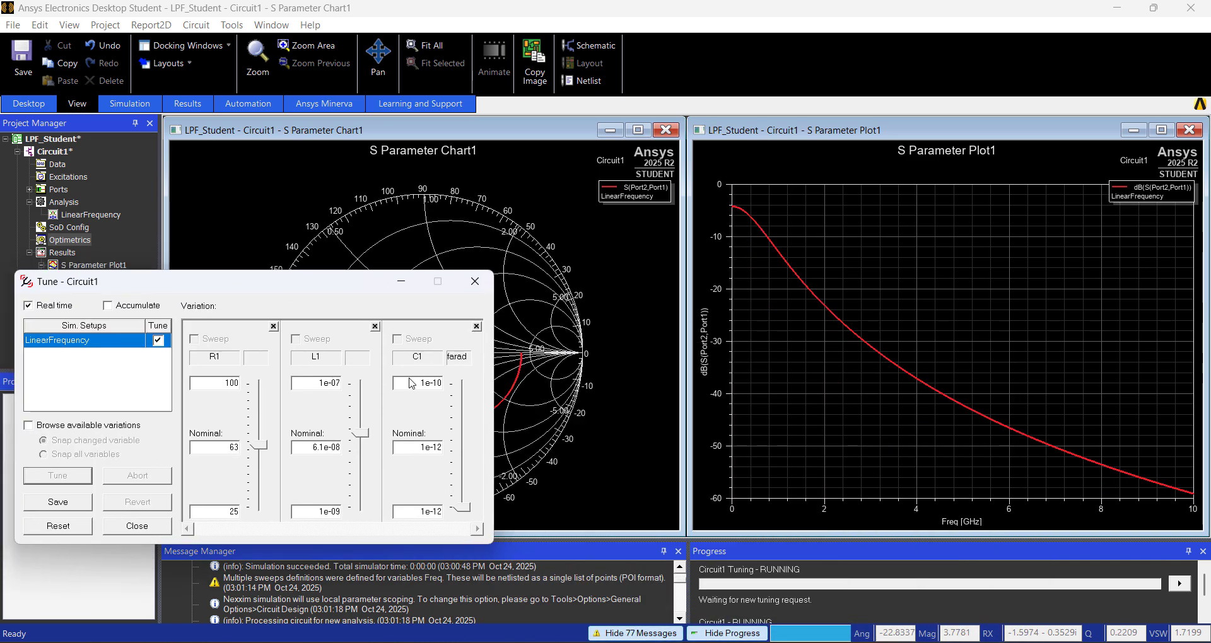
Set the dB plot's X axis scaling to Log in its axis properties.
left_click(918, 510)
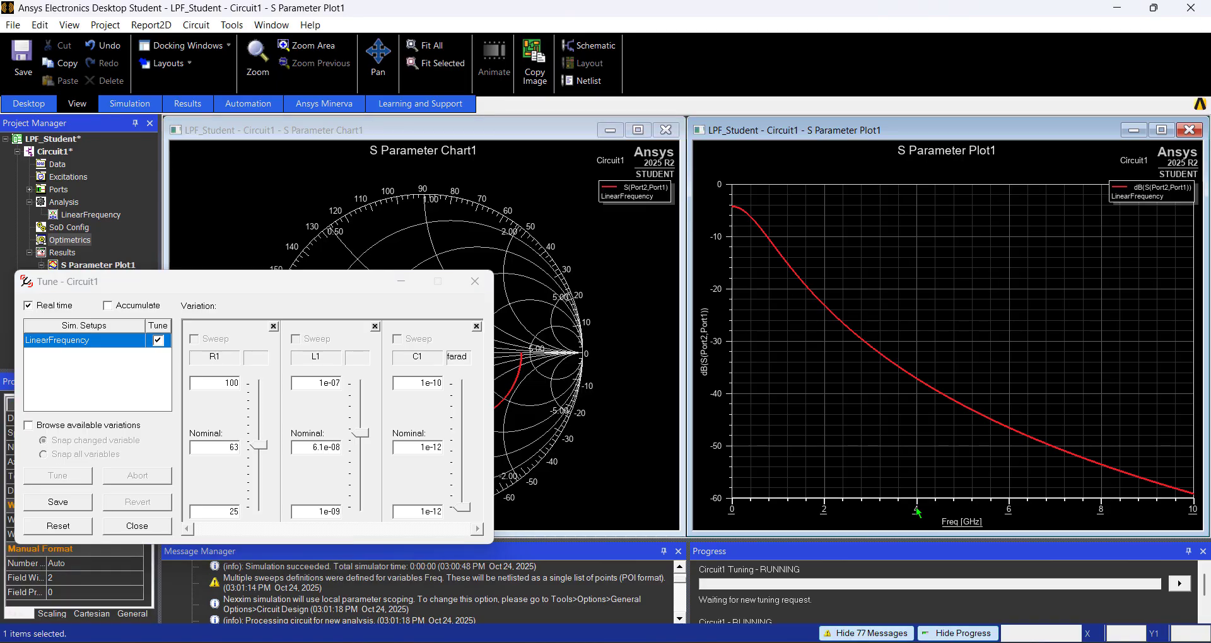
double_click(918, 511)
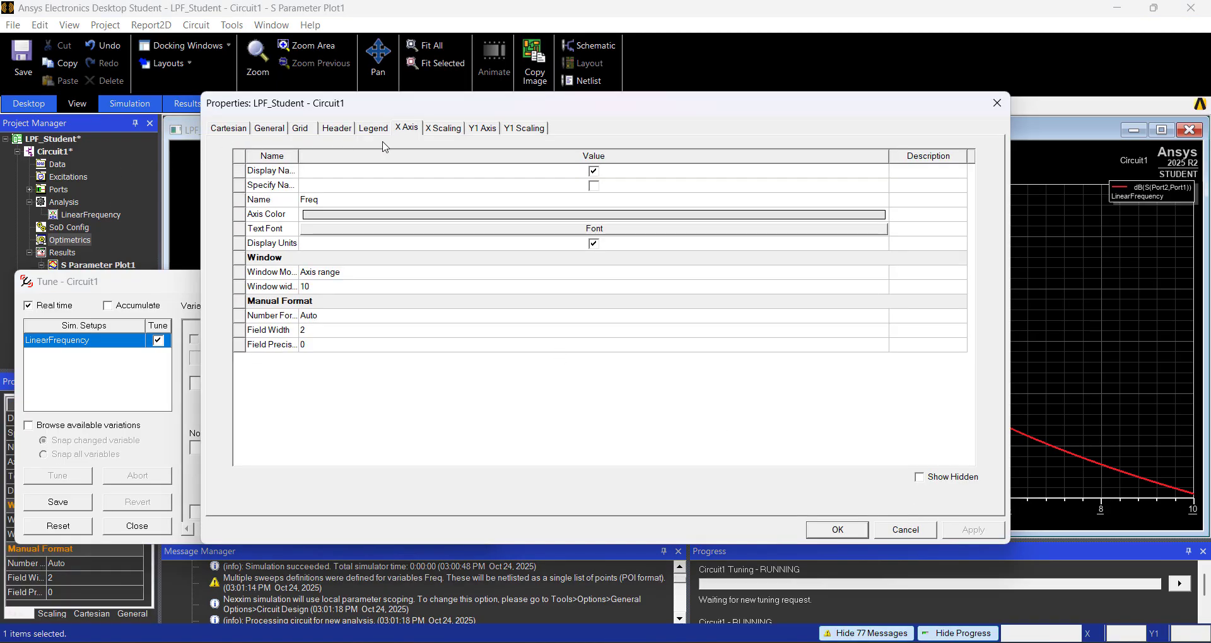
left_click(449, 136)
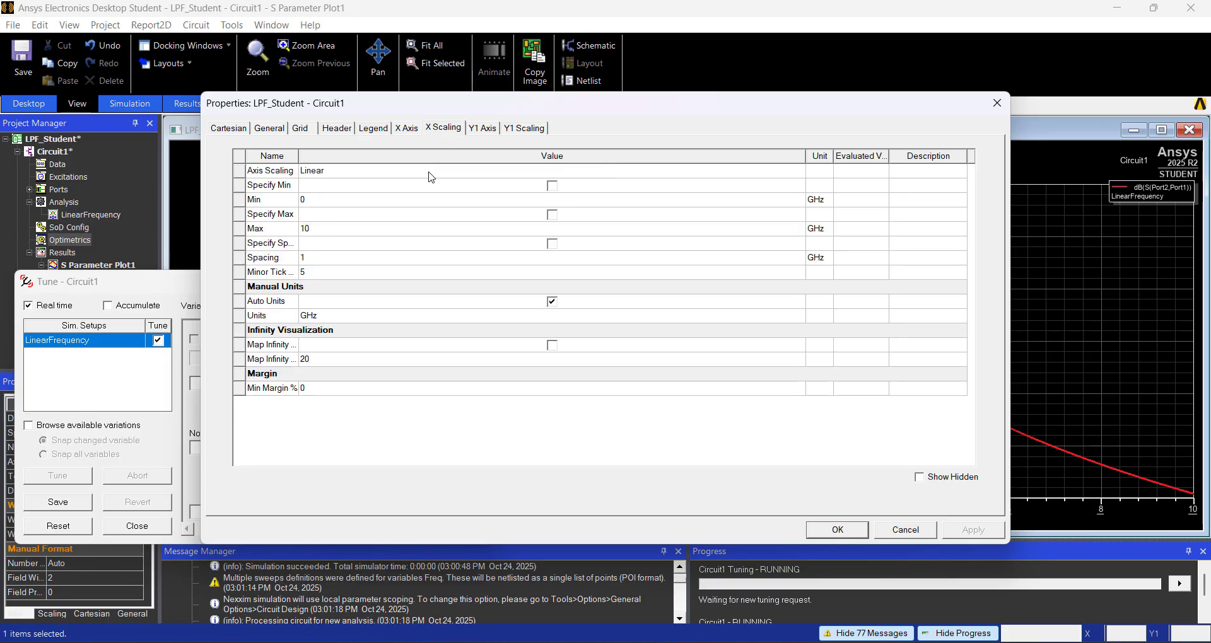
left_click(431, 174)
left_click(330, 206)
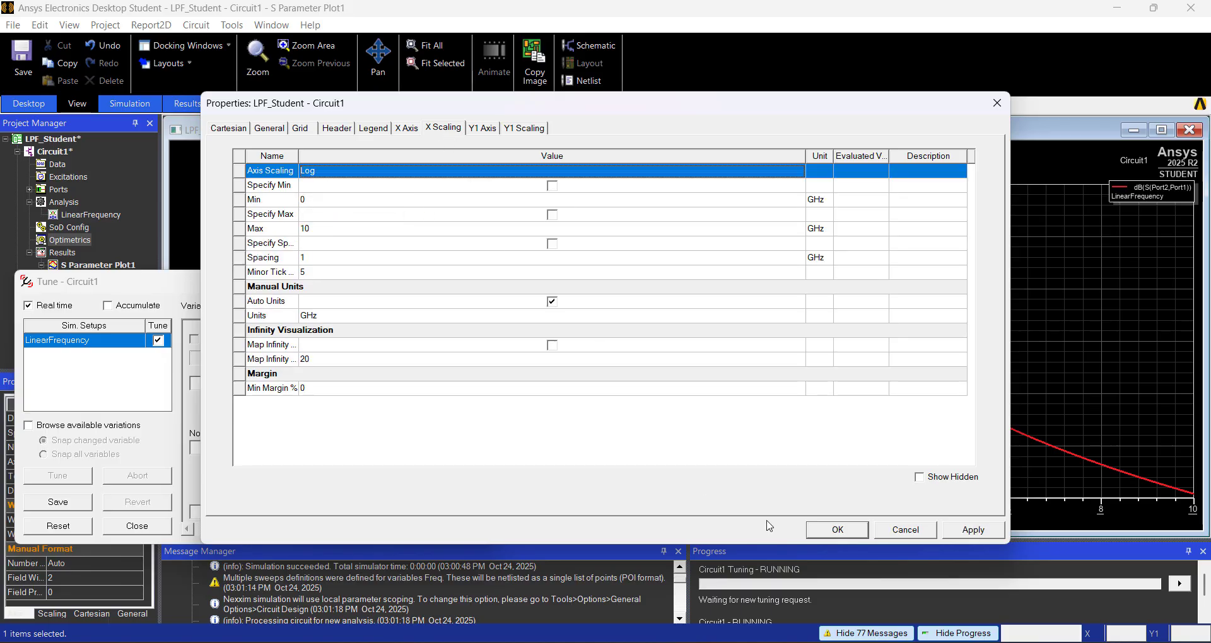
left_click(825, 530)
left_click_drag(312, 289, 902, 318)
Retune L1, C1 and R1 live with the sliders, ending near L1 3.2e-08 and C1 1.4e-11.
left_click(954, 459)
mouse_move(956, 459)
left_mouse_down()
mouse_move(954, 432)
mouse_move(964, 479)
left_mouse_up()
left_click_drag(1053, 535, 1058, 475)
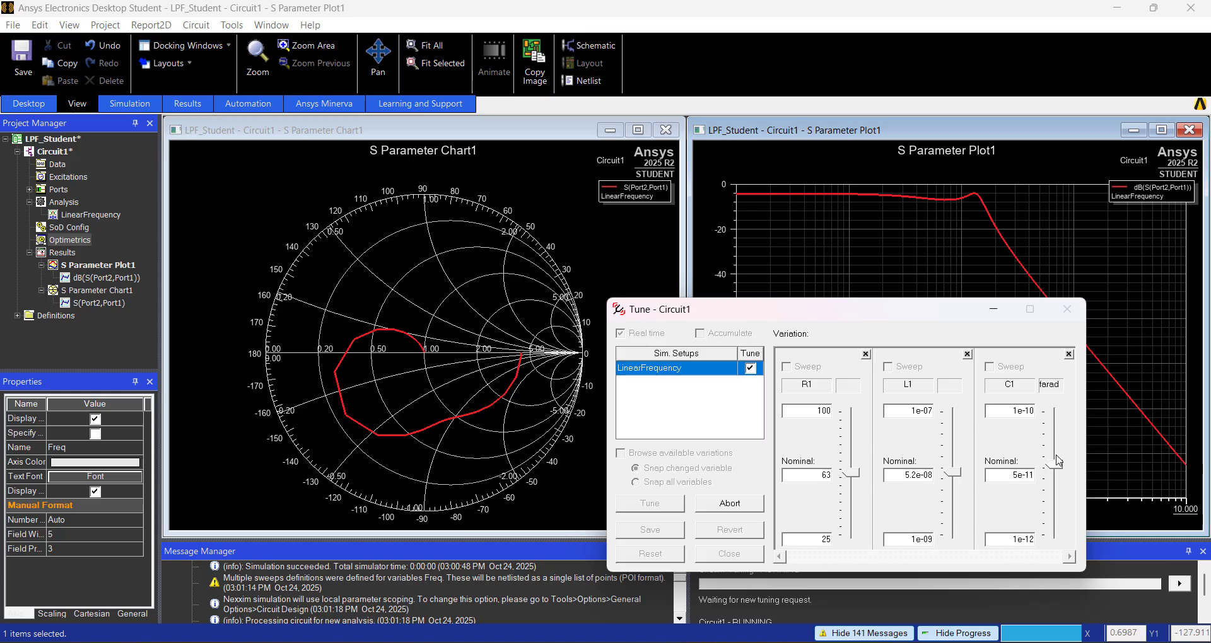
left_click_drag(1058, 478, 1064, 520)
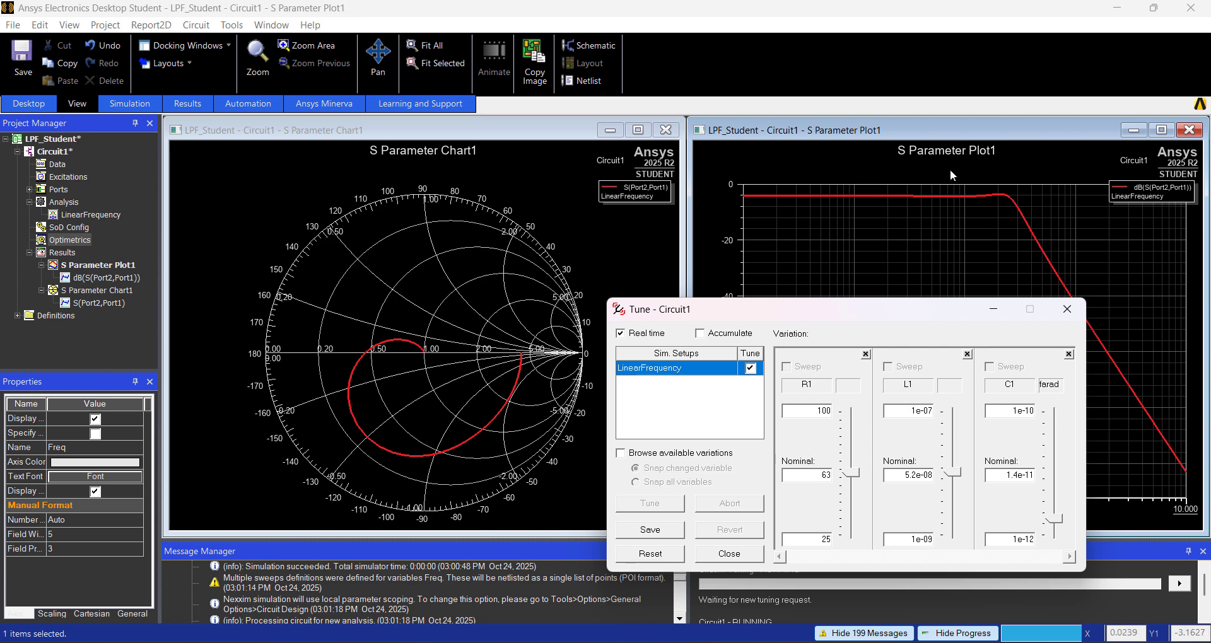
scroll(952, 483, "up", 3)
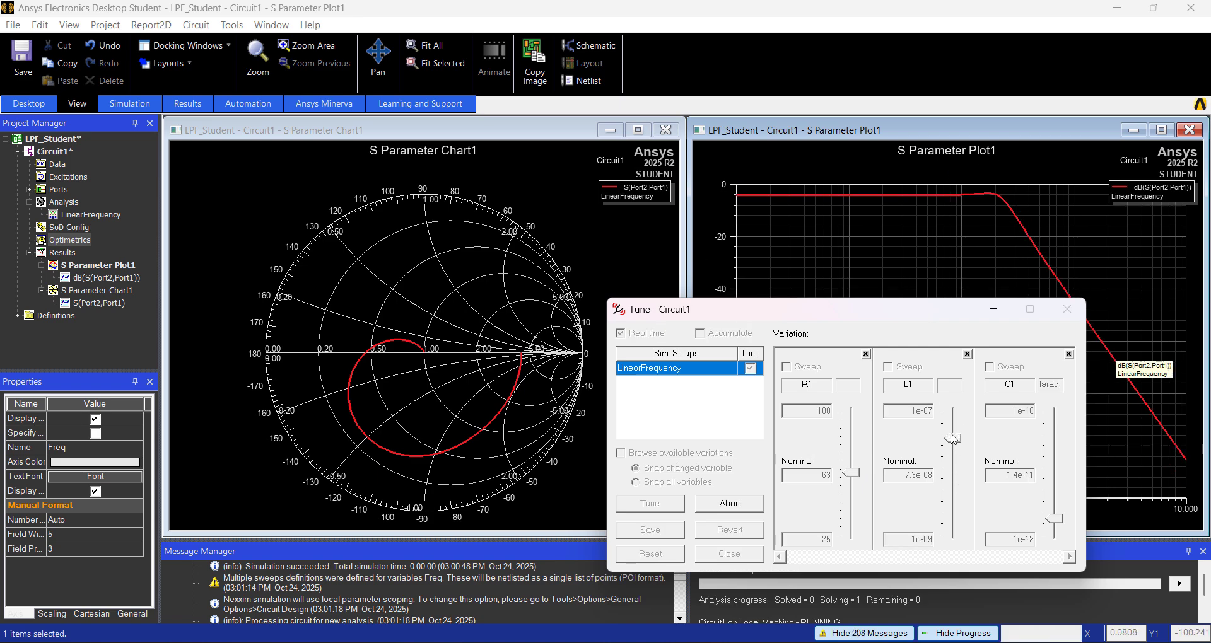
scroll(956, 482, "down", 4)
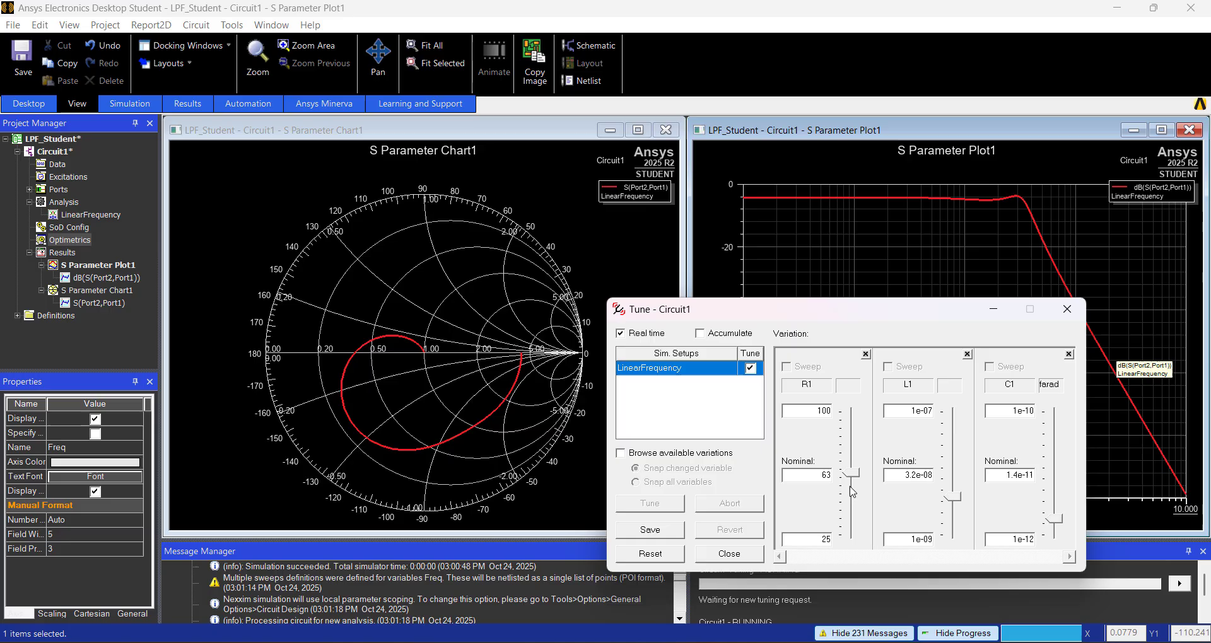
scroll(852, 519, "down", 3)
left_click_drag(852, 515, 854, 478)
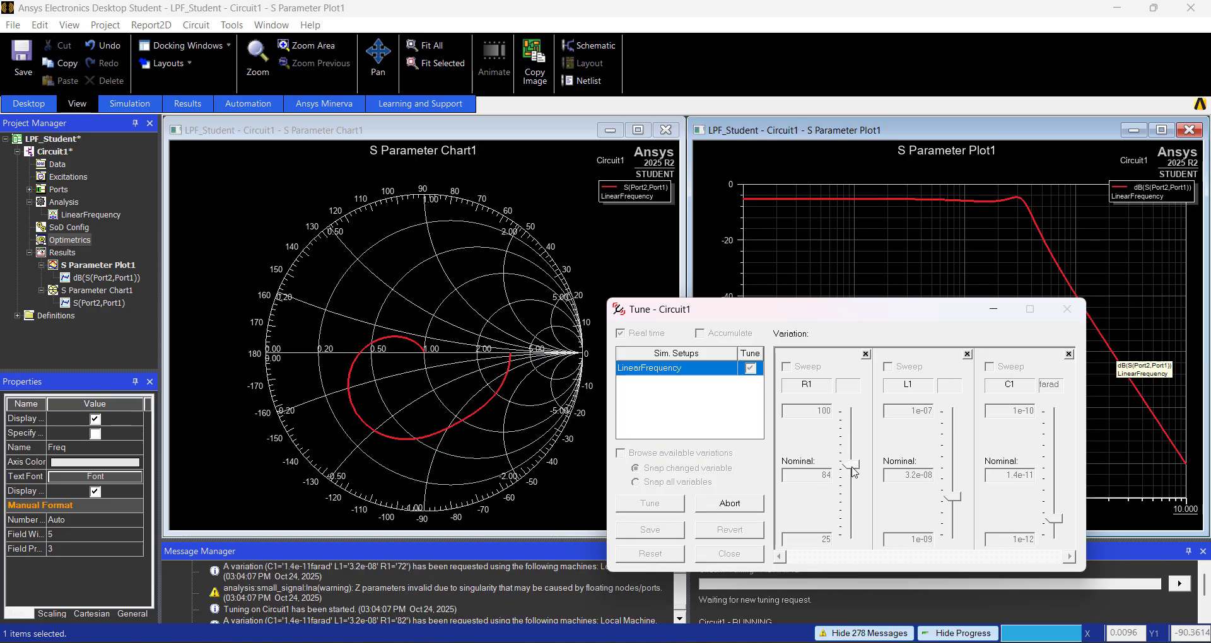